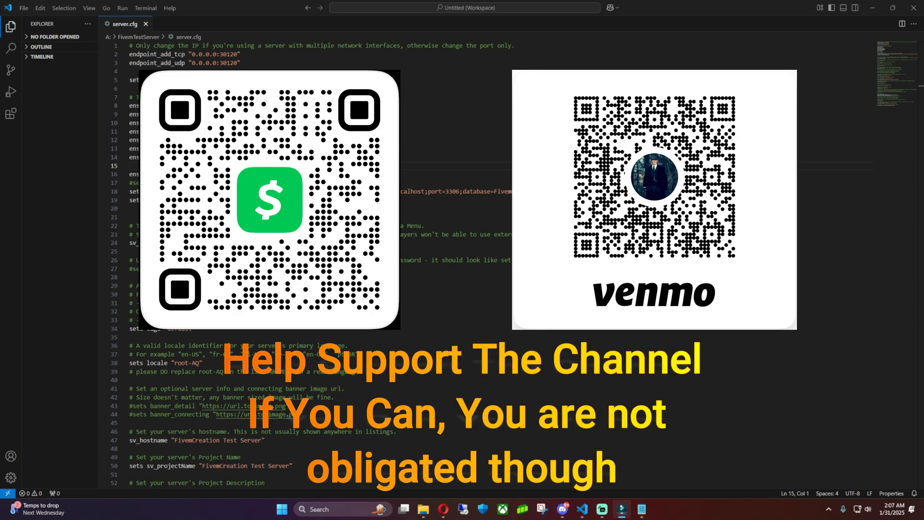
Leave the server.cfg editor and bring Opera with the Revo Uninstaller site forward.
click(397, 324)
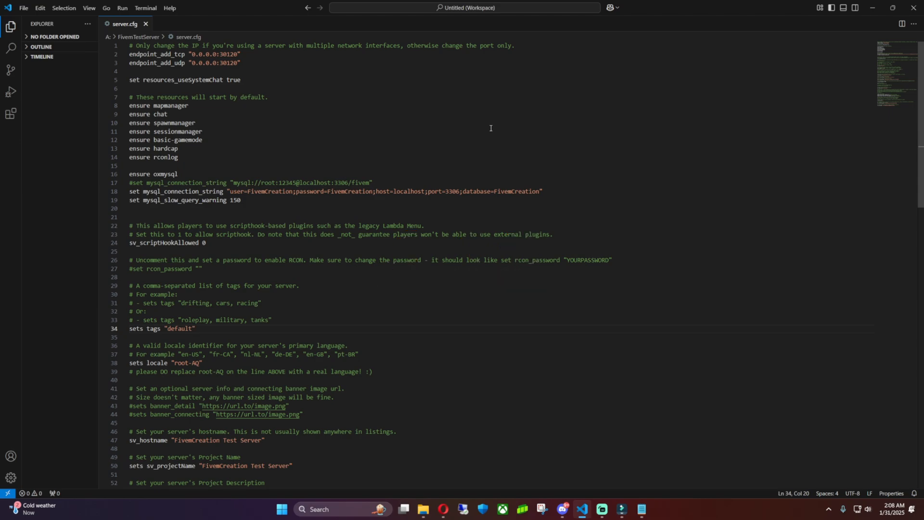
key(super+d)
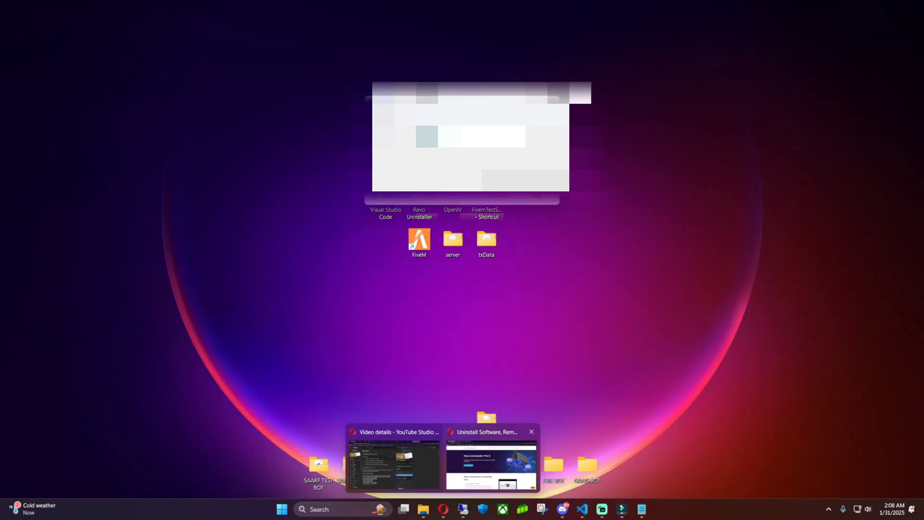
mouse_move(444, 509)
click(493, 462)
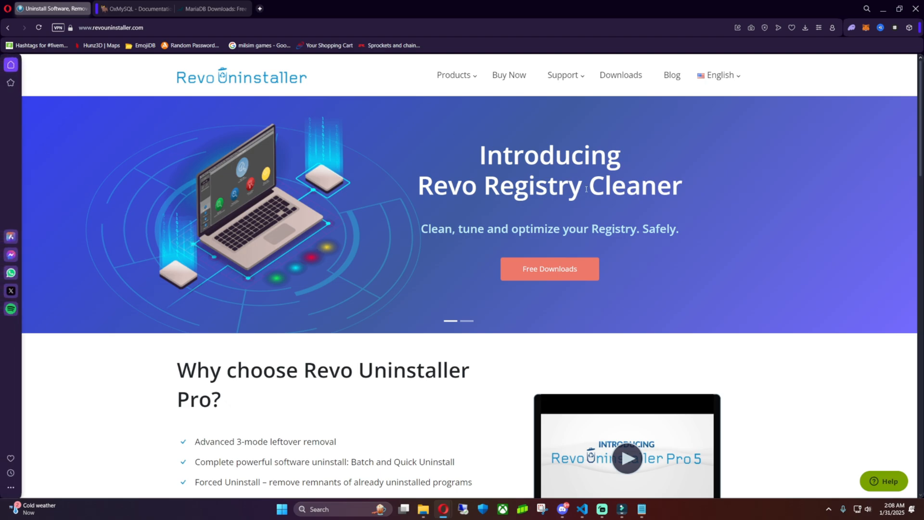
Start downloading the Revo Uninstaller FREE installer from the Free Downloads page.
click(564, 272)
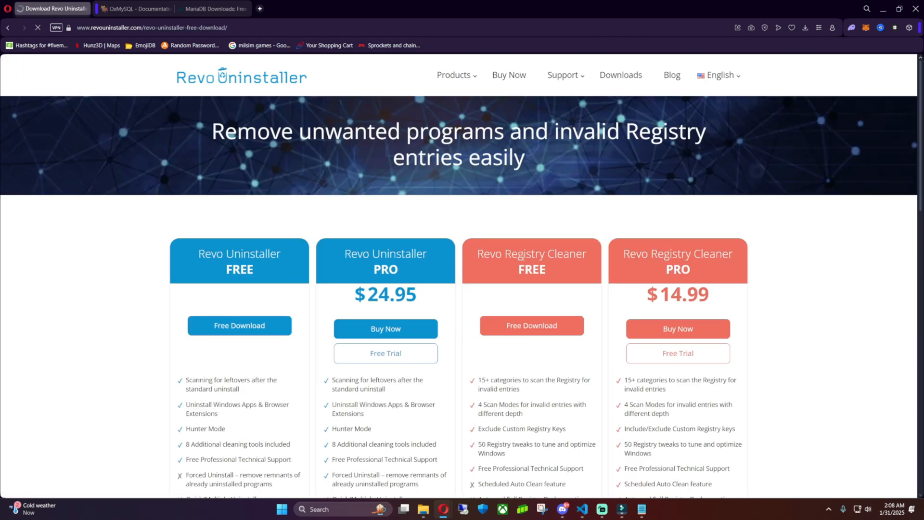
scroll(315, 223, down, 2)
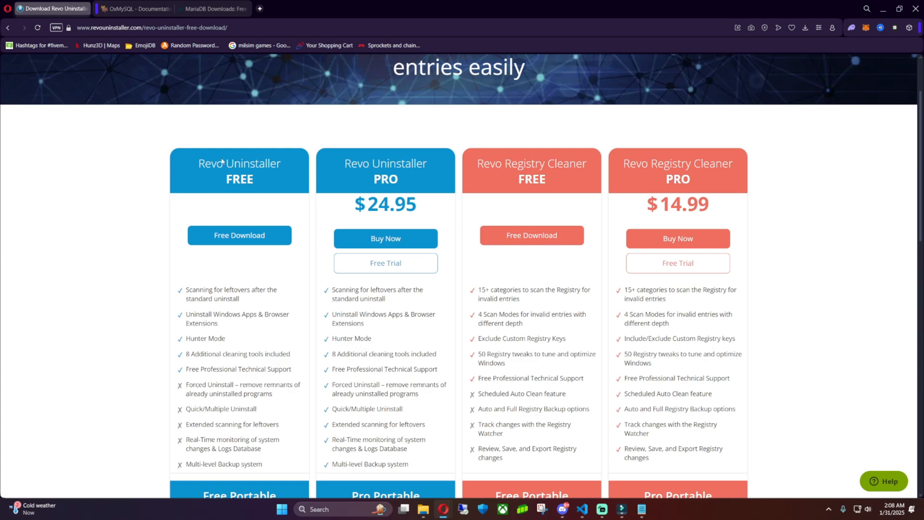
scroll(238, 262, down, 3)
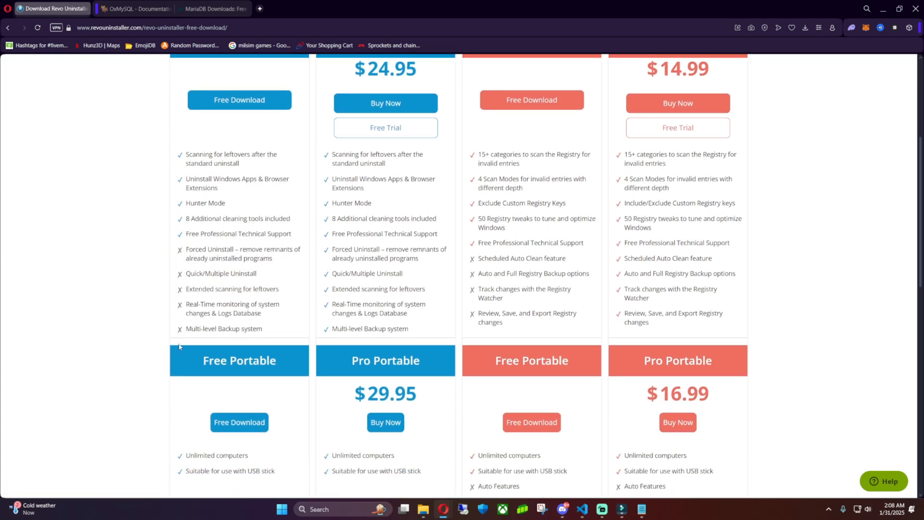
click(243, 103)
scroll(579, 251, down, 3)
scroll(579, 251, down, 2)
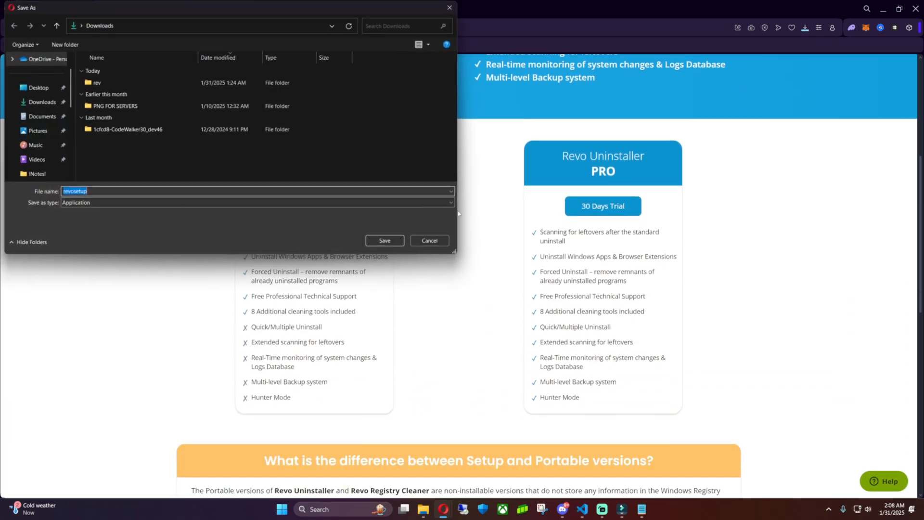
Save revosetup to Downloads, close extra windows, and show Downloads in File Explorer.
click(392, 243)
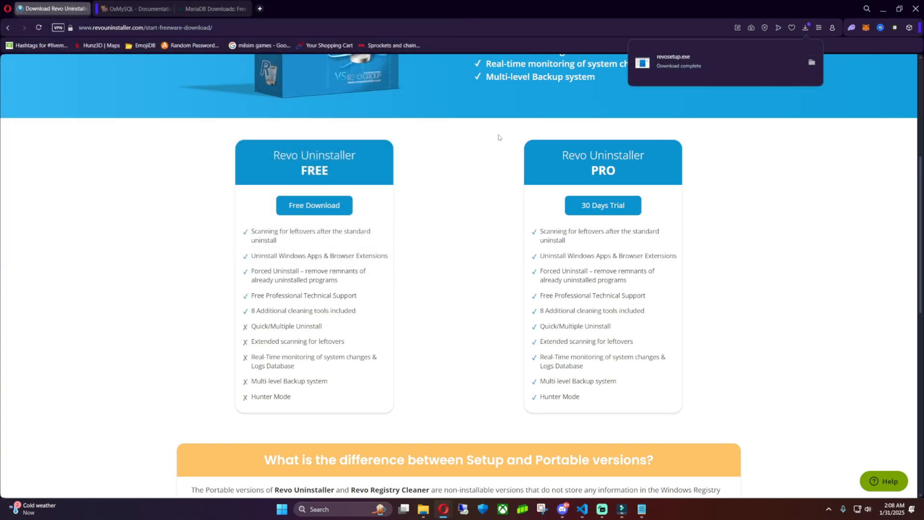
click(427, 512)
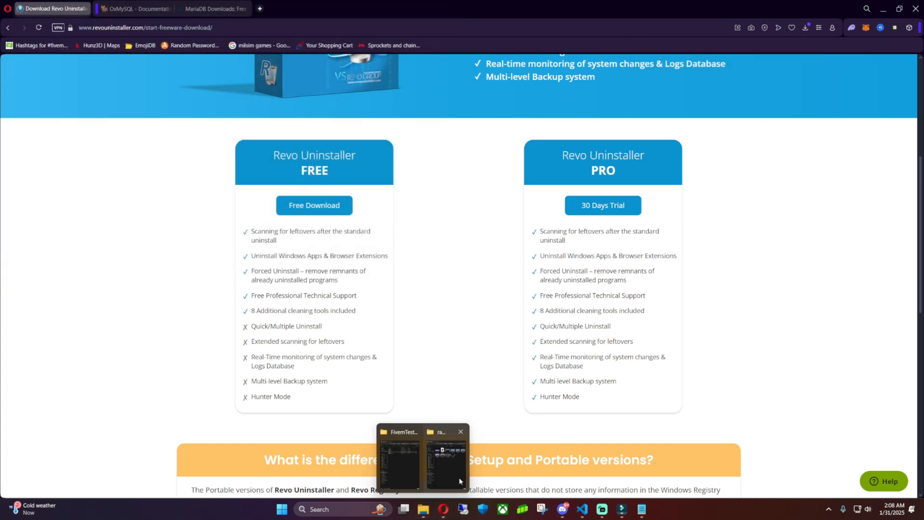
click(463, 432)
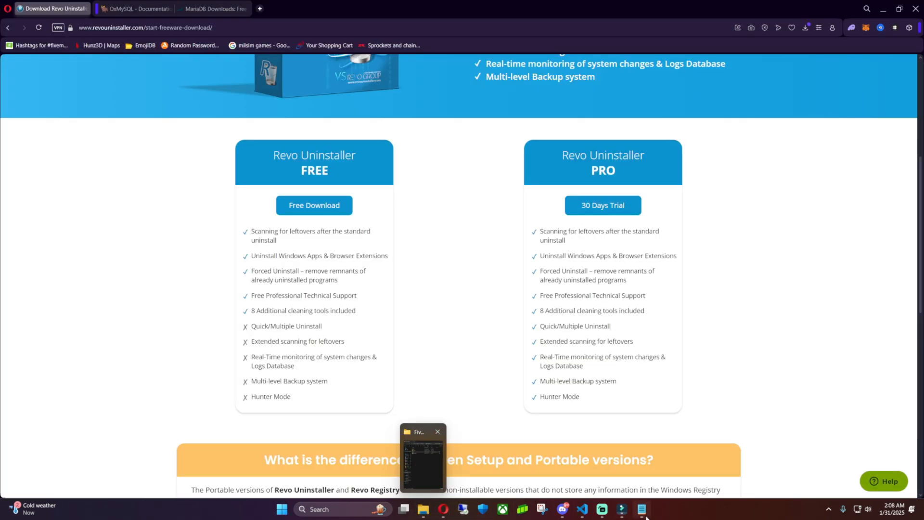
right_click(642, 510)
click(636, 483)
click(430, 511)
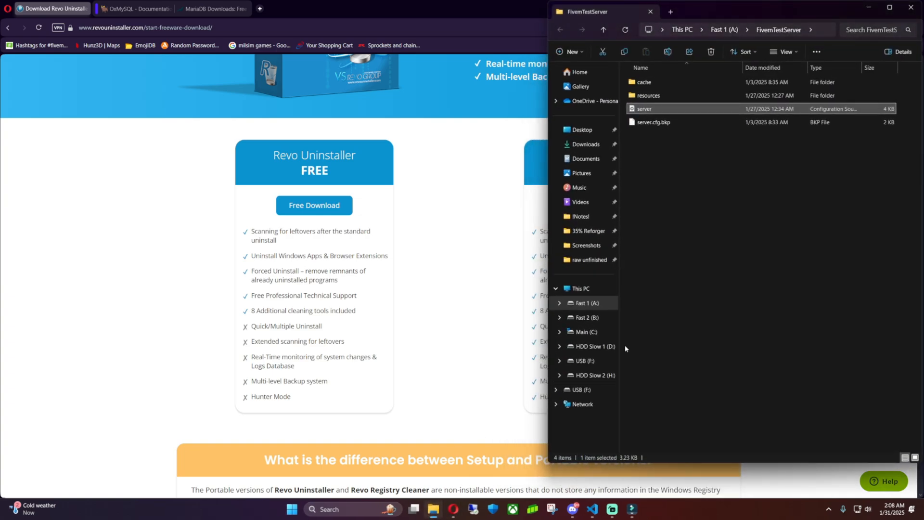
click(669, 12)
click(586, 145)
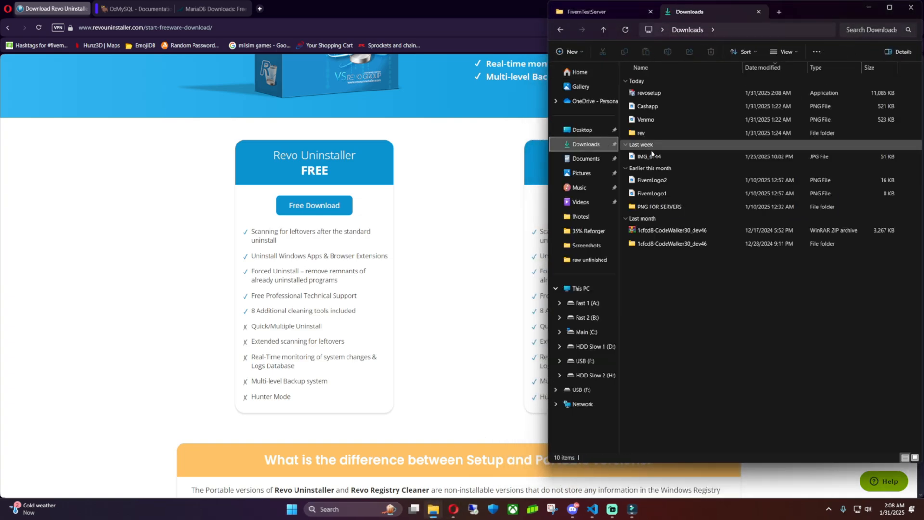
Install Revo Uninstaller 2.5.7 from revosetup, accepting the licence and keeping the desktop shortcut.
double_click(656, 97)
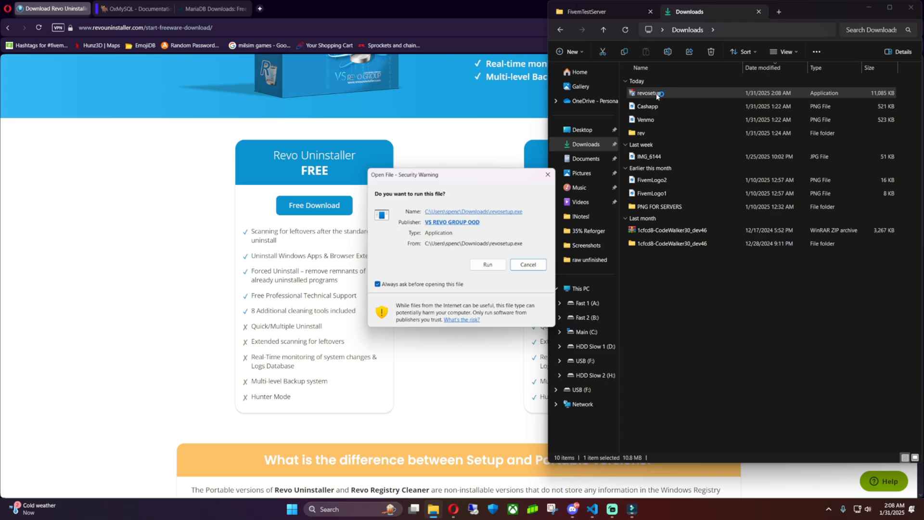
click(489, 267)
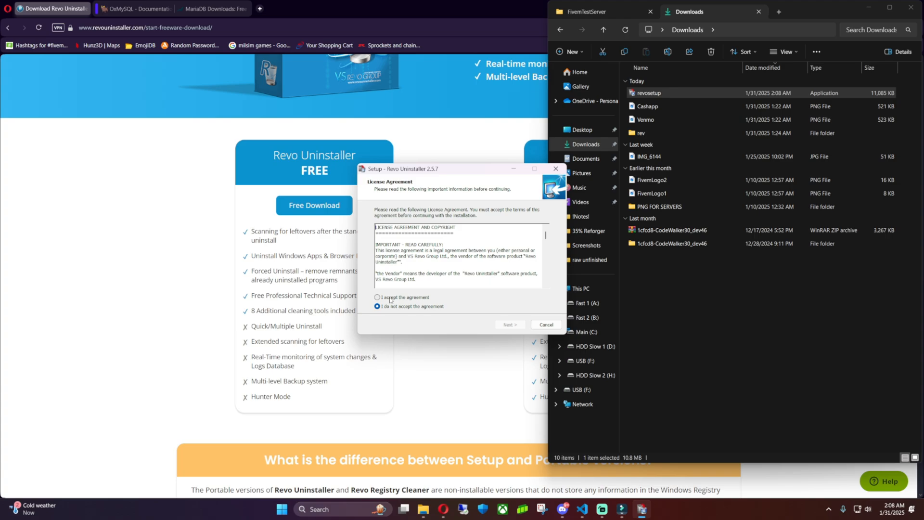
click(390, 298)
click(510, 324)
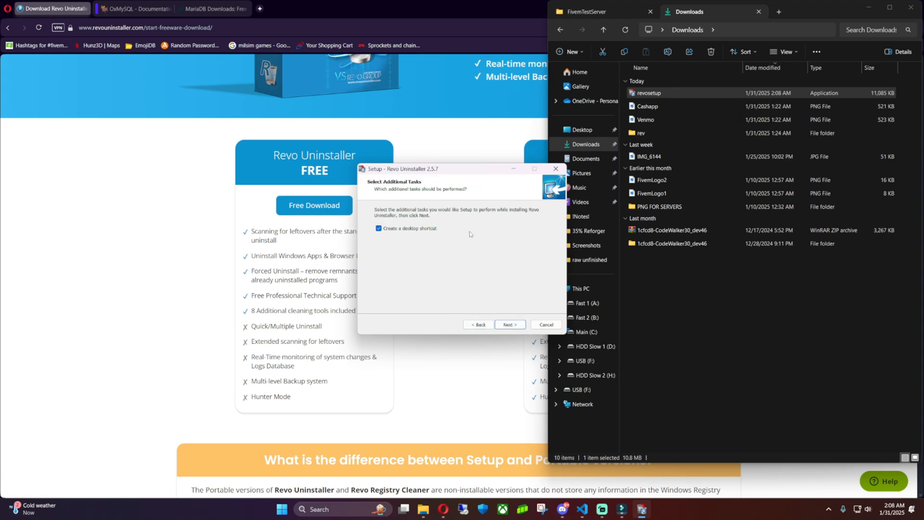
click(505, 326)
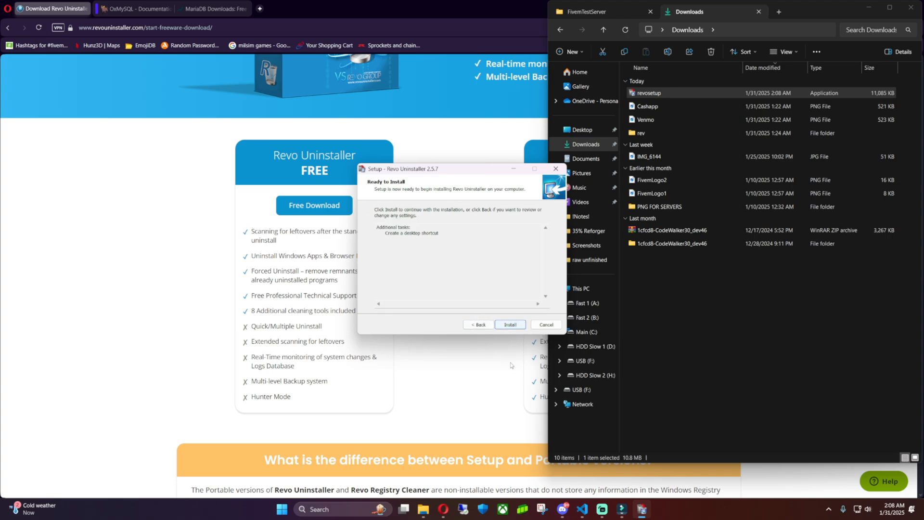
click(517, 328)
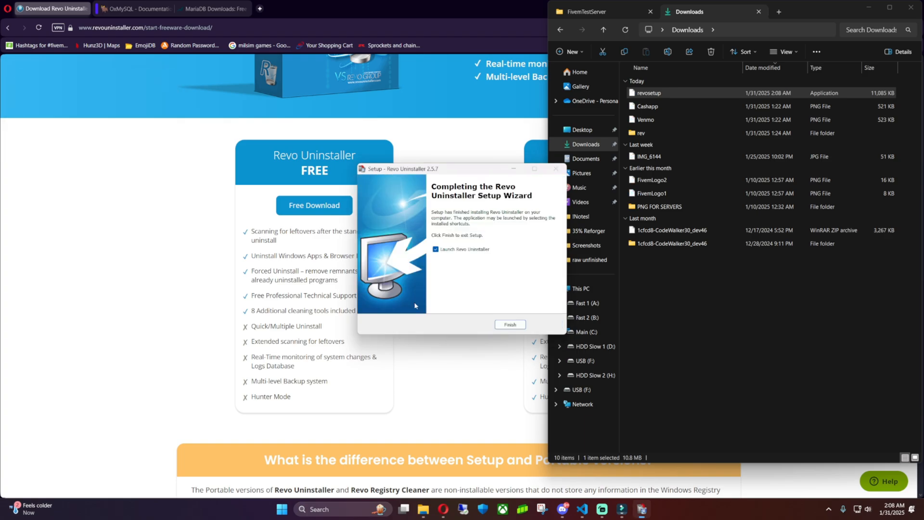
click(510, 324)
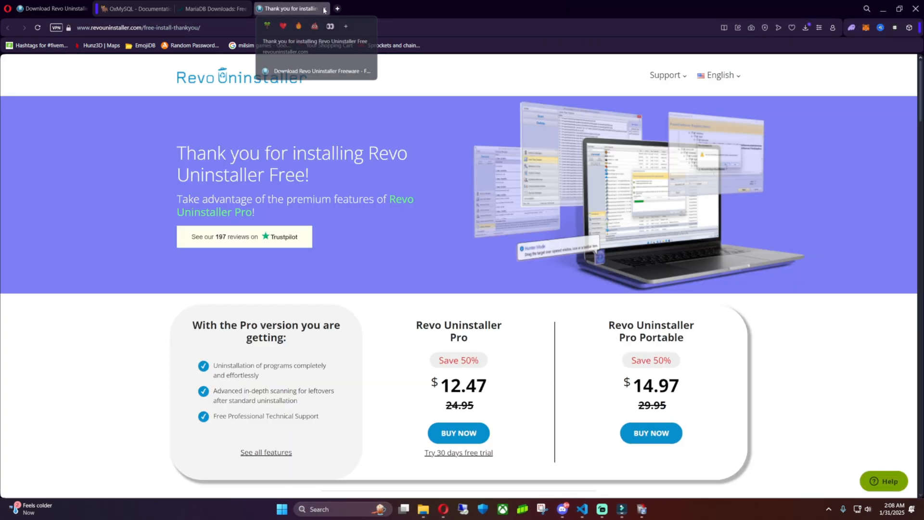
Close the thank-you page and maximize the Revo Uninstaller window.
click(325, 9)
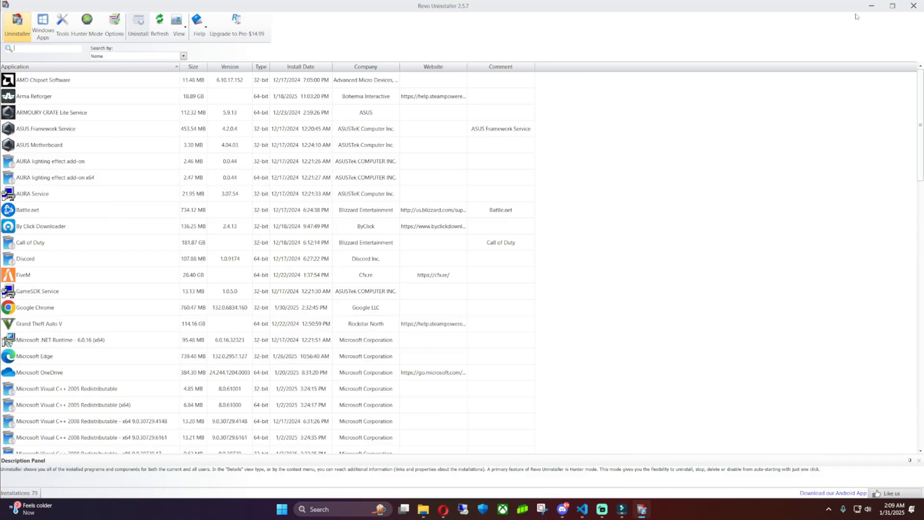
drag(671, 9, 601, 201)
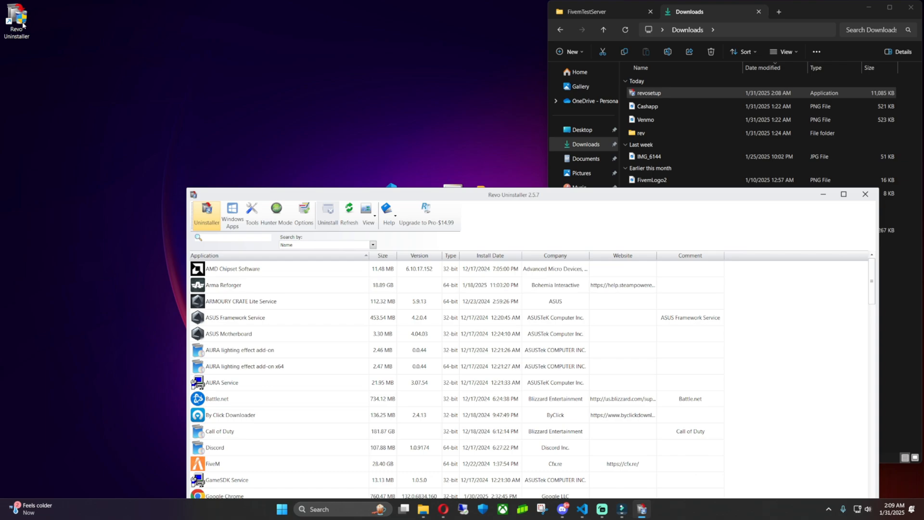
click(22, 25)
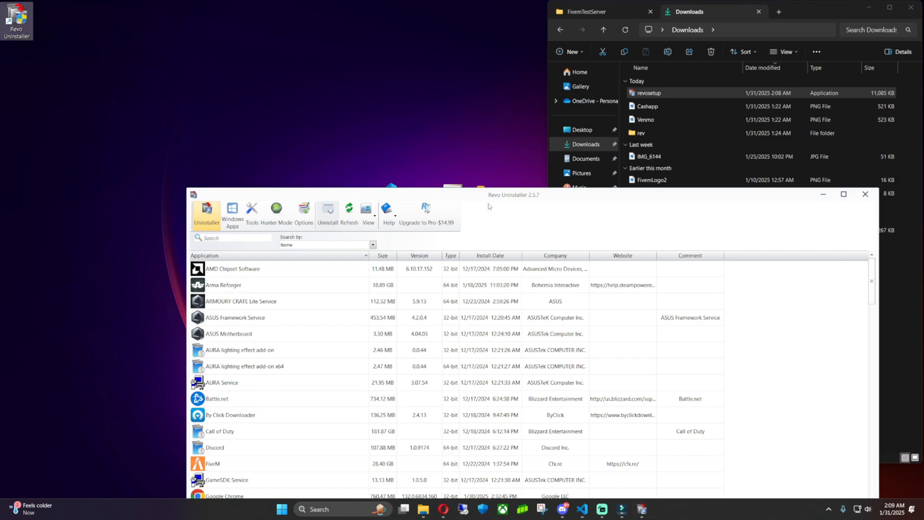
drag(594, 199, 546, 66)
click(796, 64)
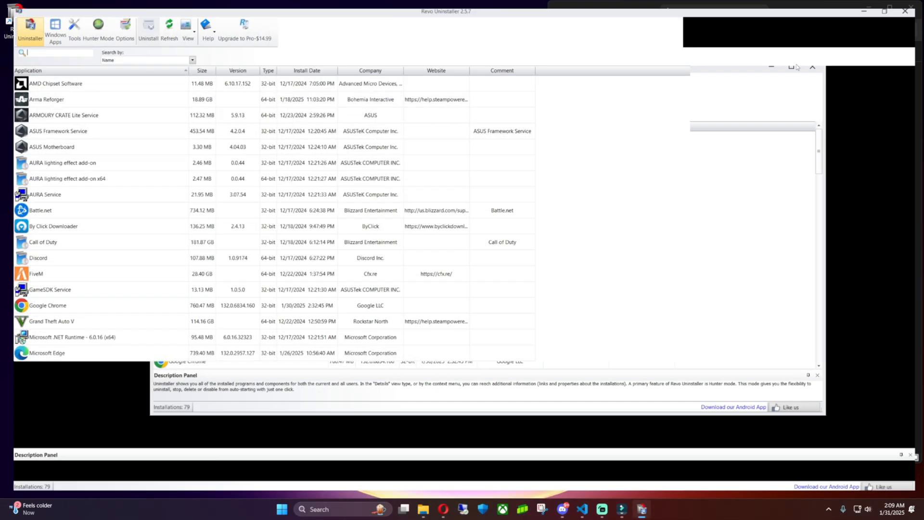
scroll(272, 260, down, 6)
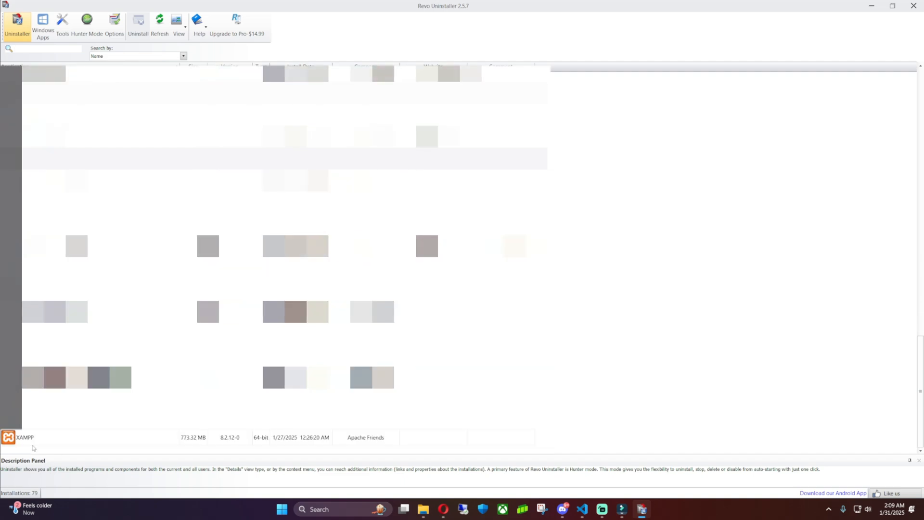
Uninstall XAMPP without a system restore point, using Advanced scanning mode.
click(38, 439)
right_click(38, 440)
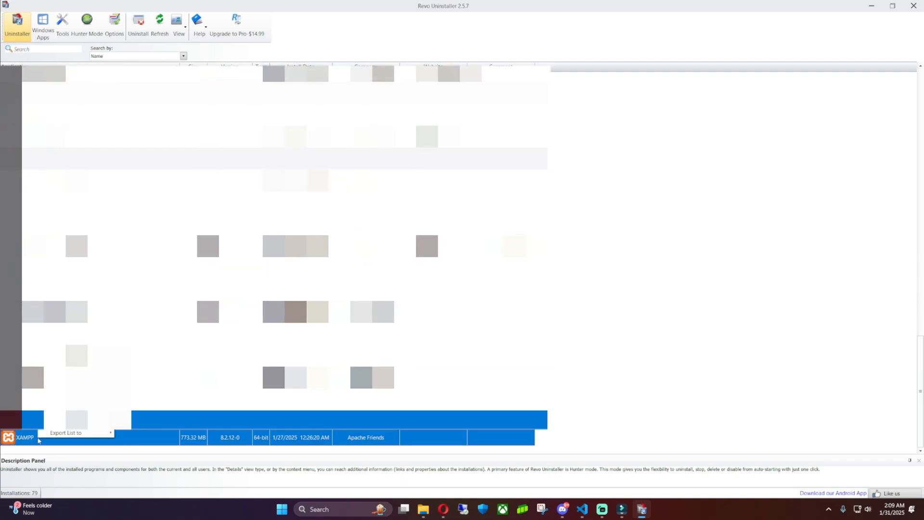
click(63, 356)
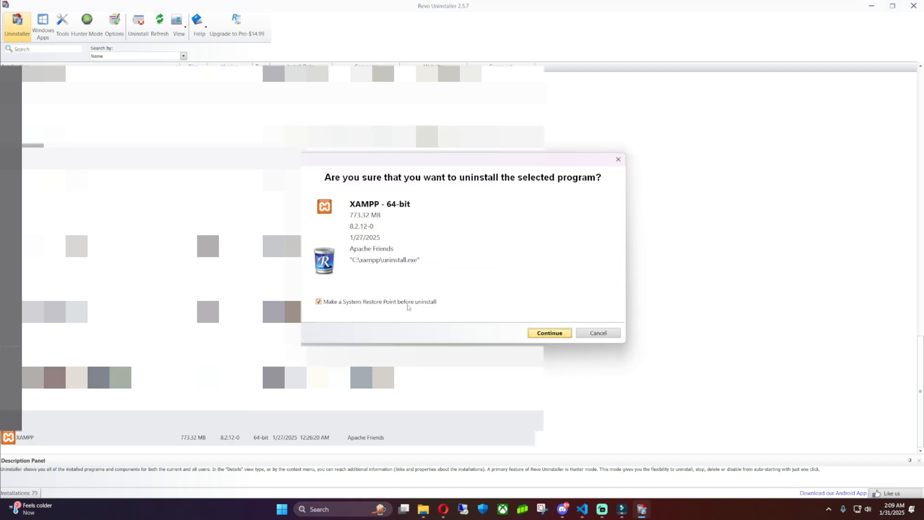
click(320, 301)
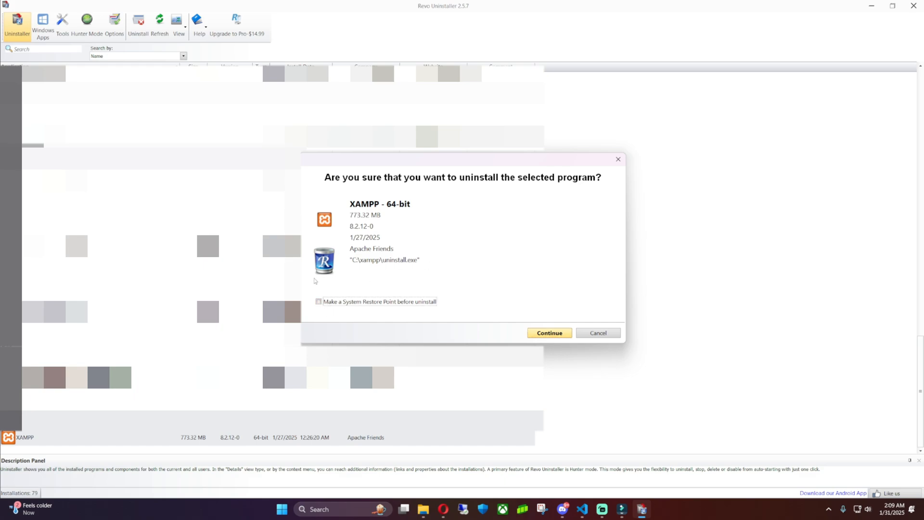
click(550, 334)
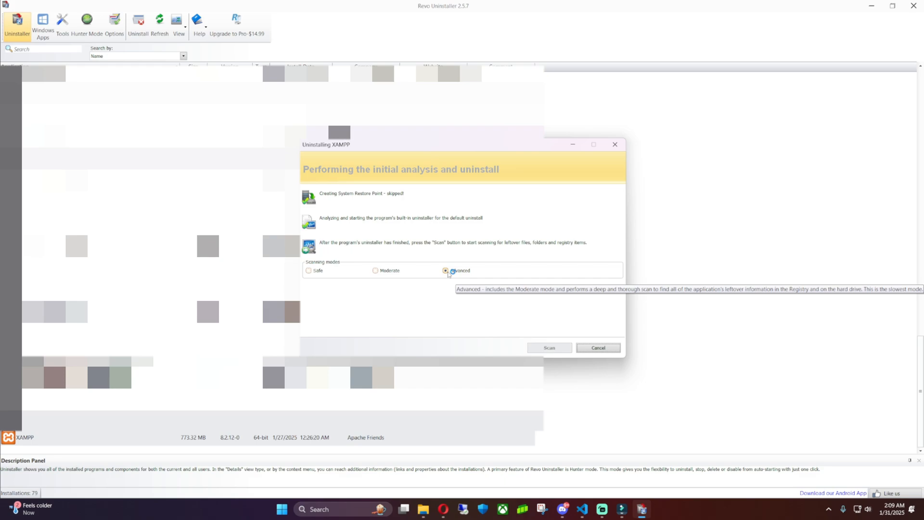
click(447, 271)
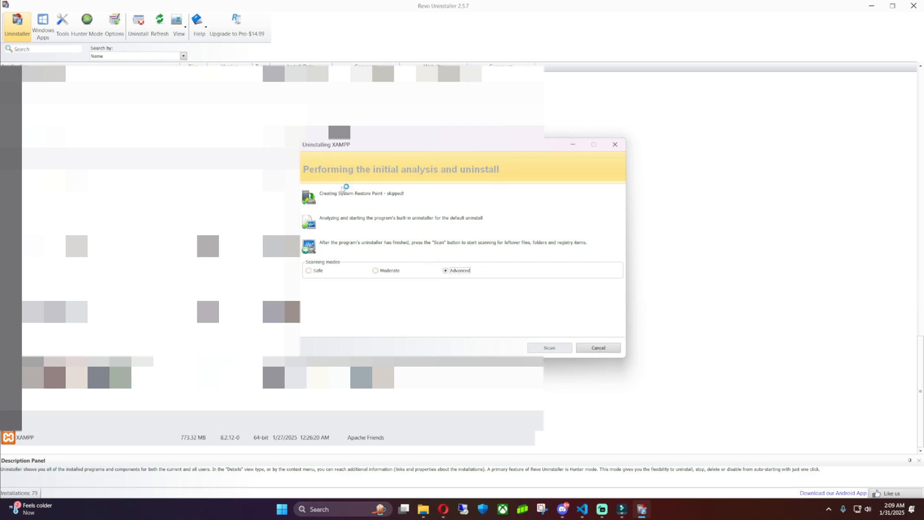
Scan for XAMPP leftovers and delete all leftover registry items.
click(550, 349)
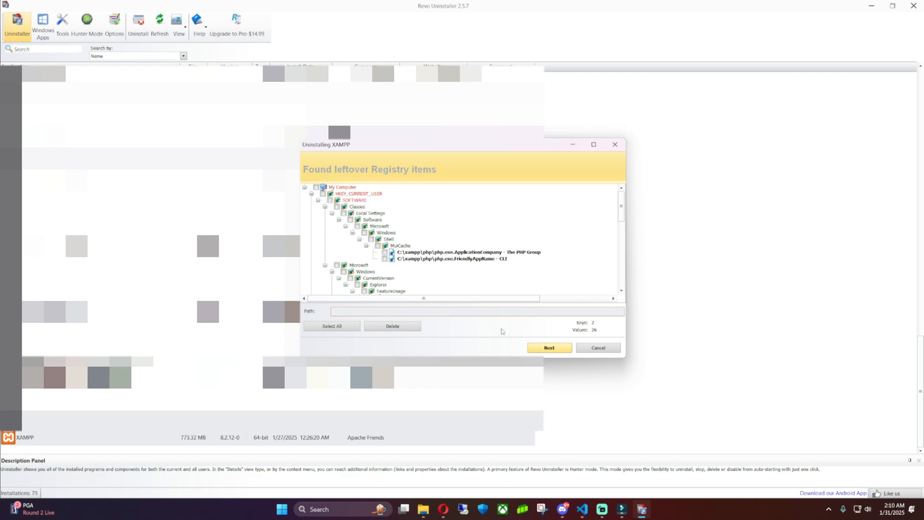
click(332, 327)
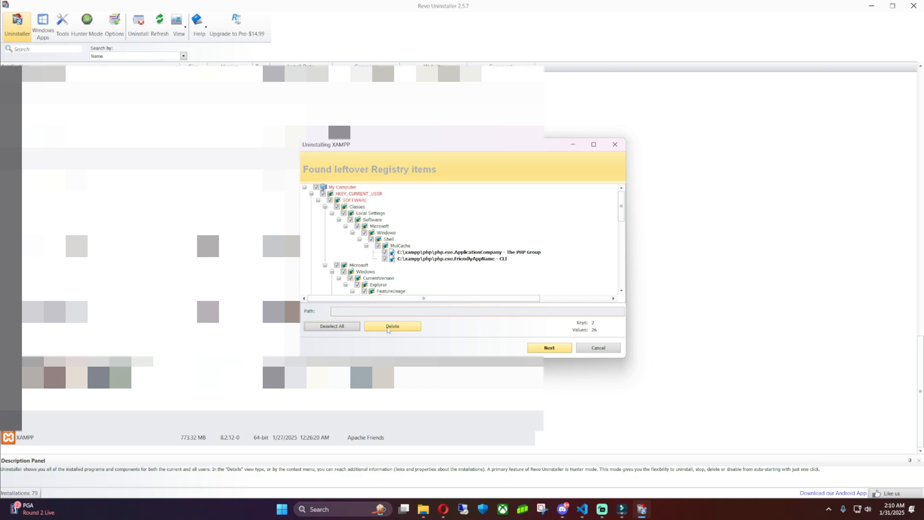
click(392, 326)
click(477, 274)
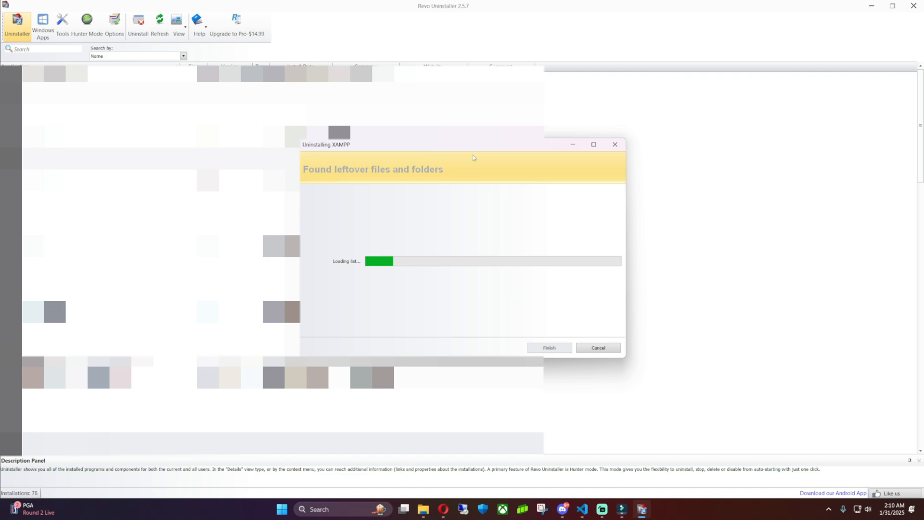
Select all of XAMPP's leftover files and folders and delete them.
mouse_move(460, 150)
mouse_down()
mouse_move(484, 163)
mouse_move(455, 160)
mouse_up()
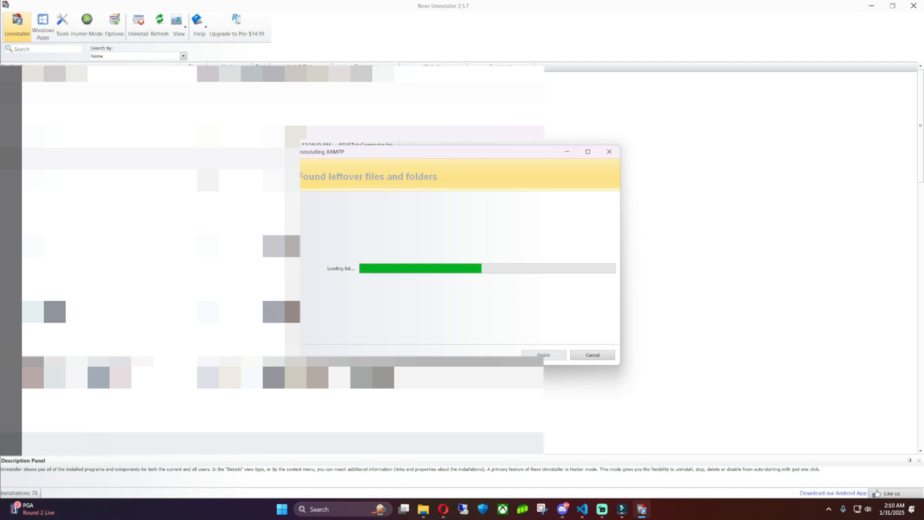
key(alt+Tab)
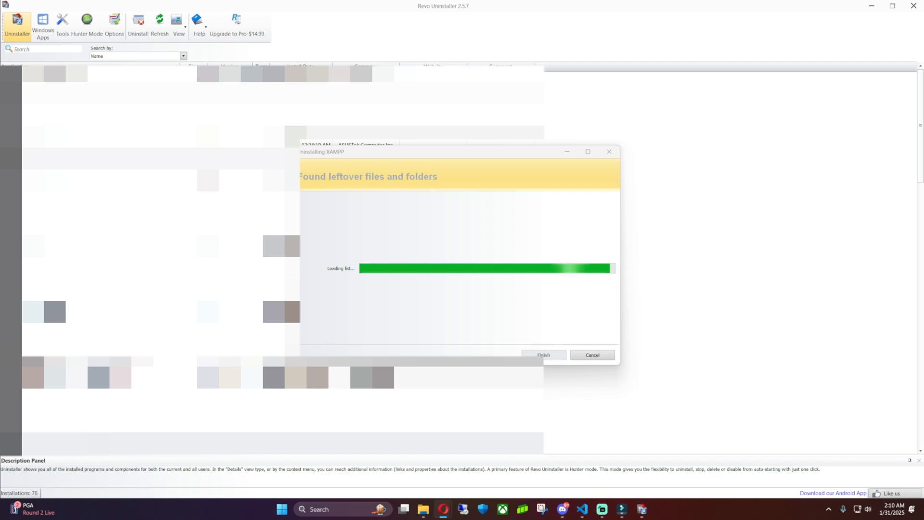
click(384, 222)
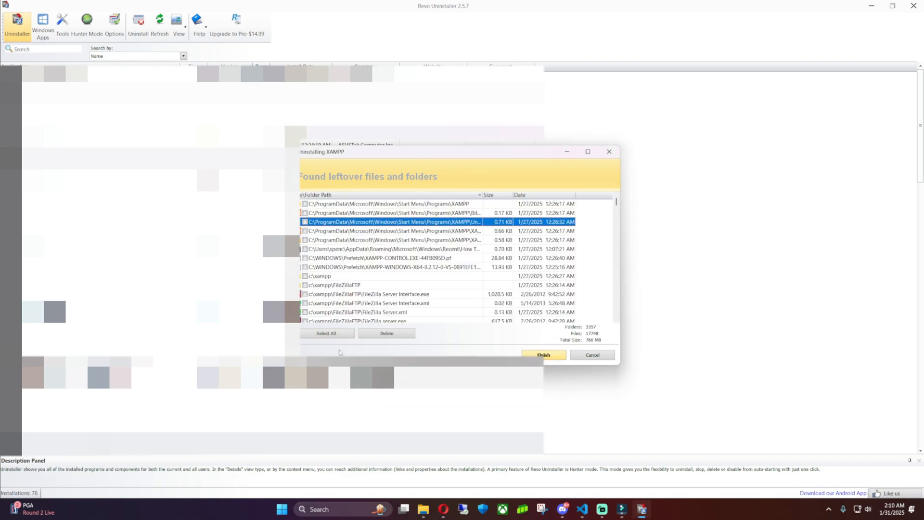
click(336, 336)
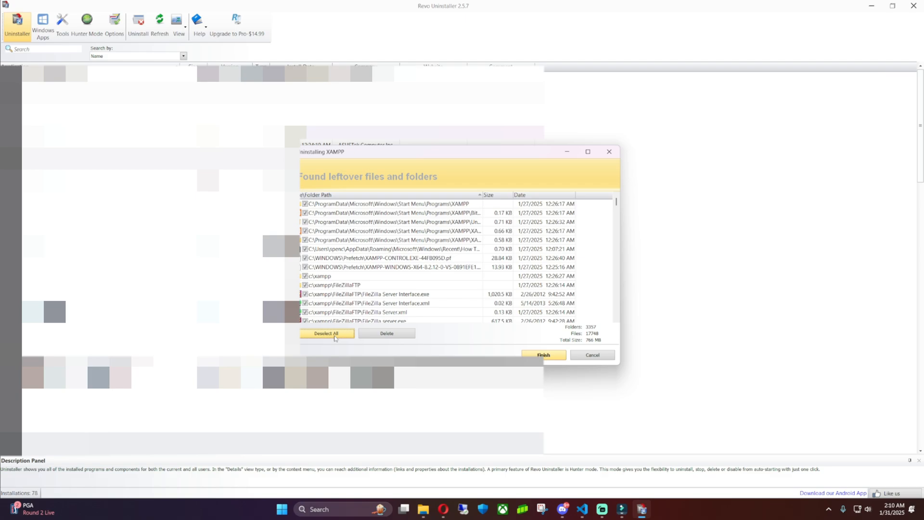
click(401, 337)
click(471, 283)
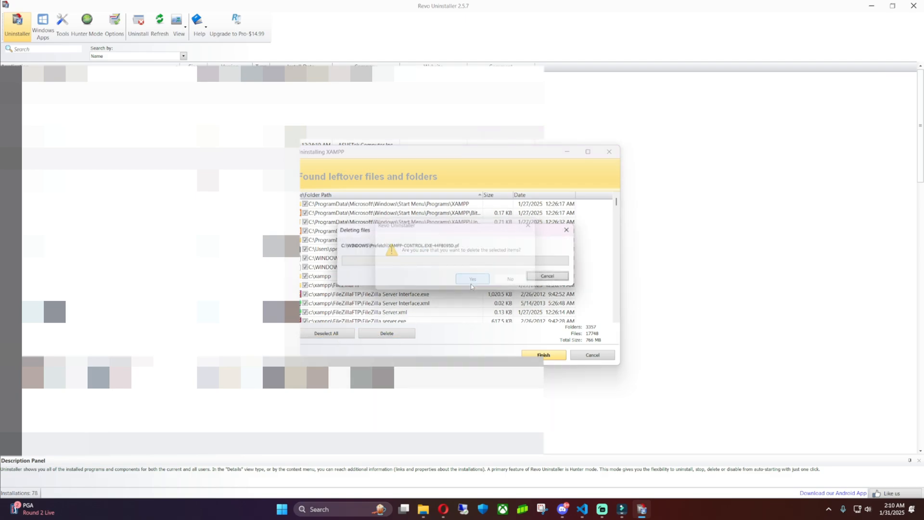
drag(415, 236, 451, 230)
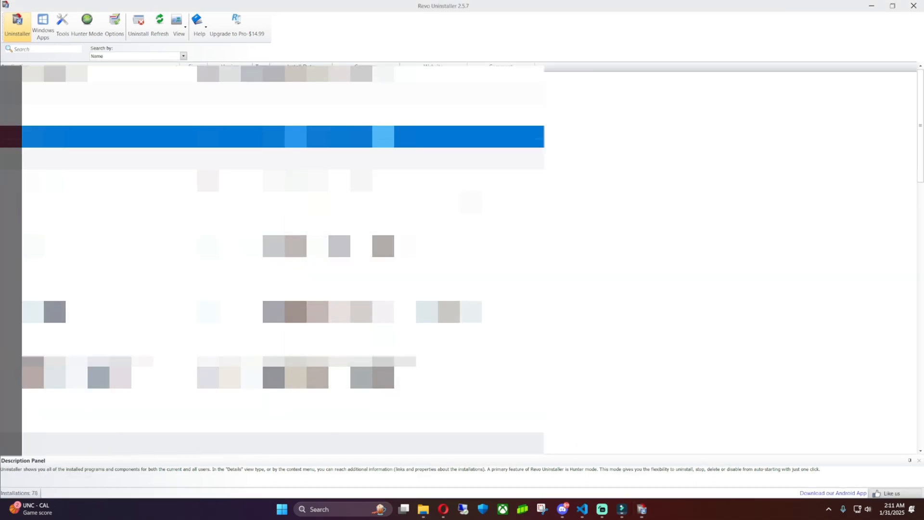
scroll(272, 250, down, 18)
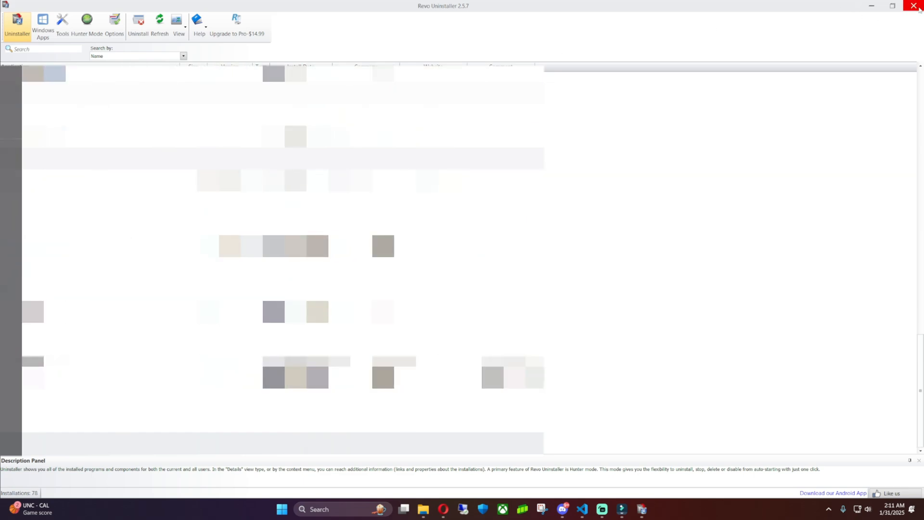
Close Revo and let the XAMPP uninstaller remove all modules plus the htdocs folder.
click(913, 6)
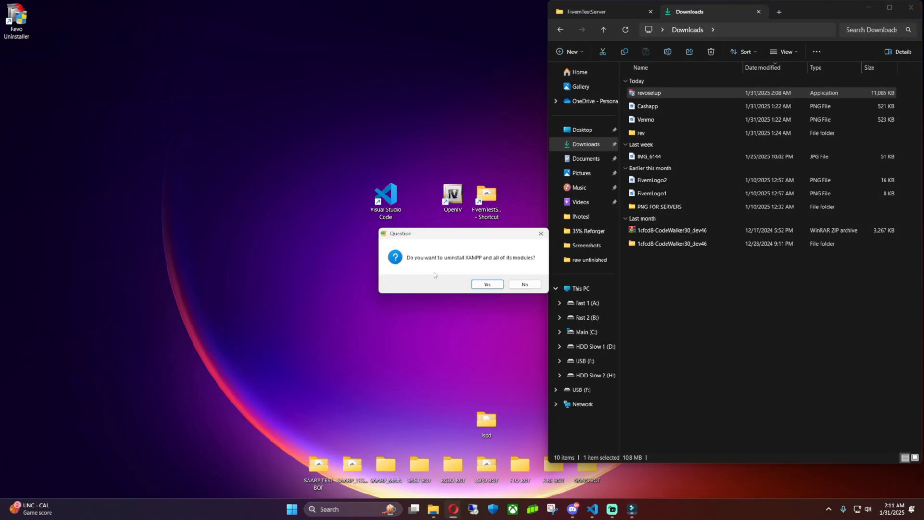
click(484, 284)
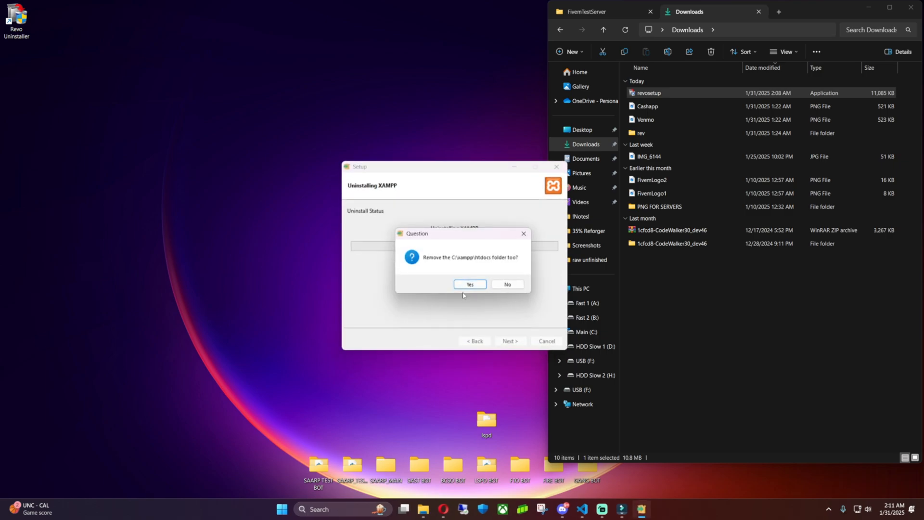
click(470, 285)
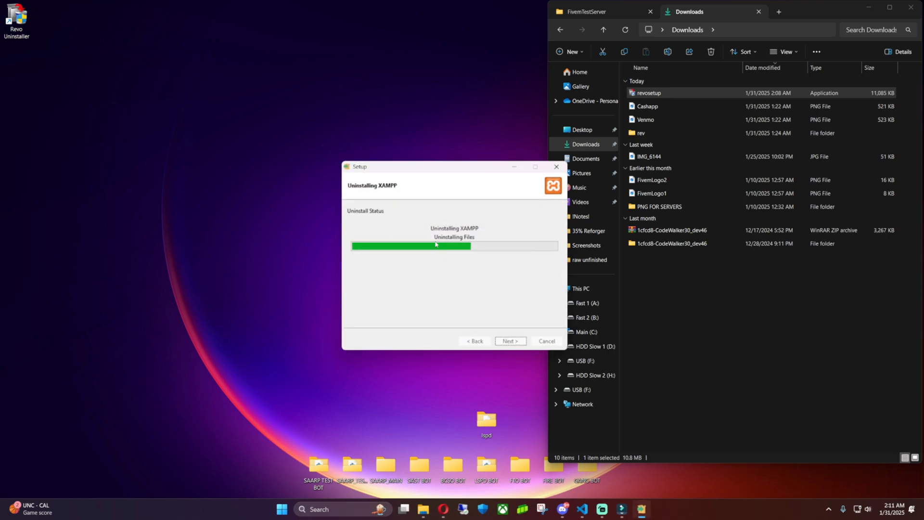
drag(436, 167, 382, 180)
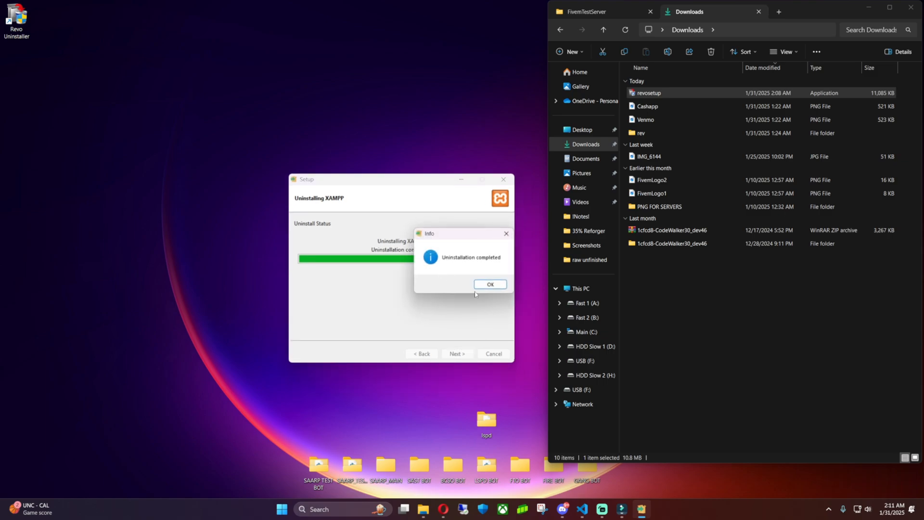
Acknowledge XAMPP's removal, refresh the desktop, and return to Opera's MariaDB downloads page.
click(491, 288)
right_click(198, 154)
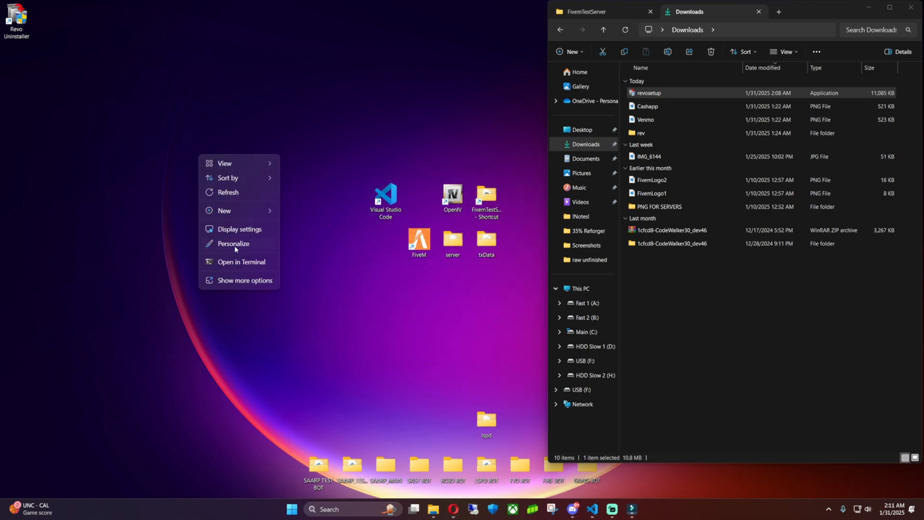
click(243, 189)
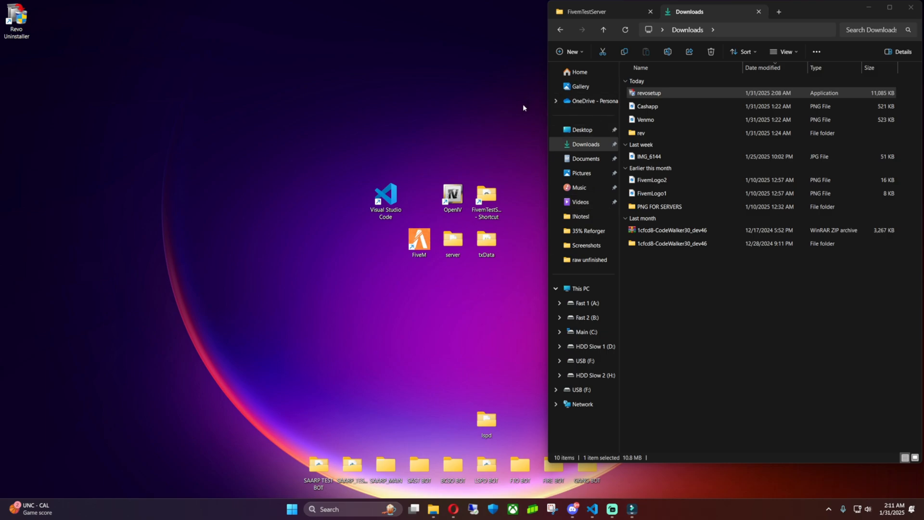
click(498, 462)
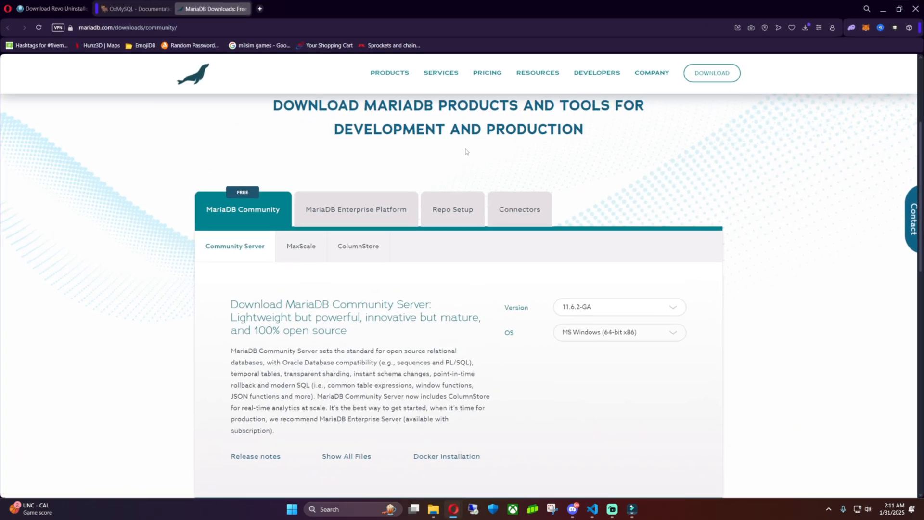
click(147, 10)
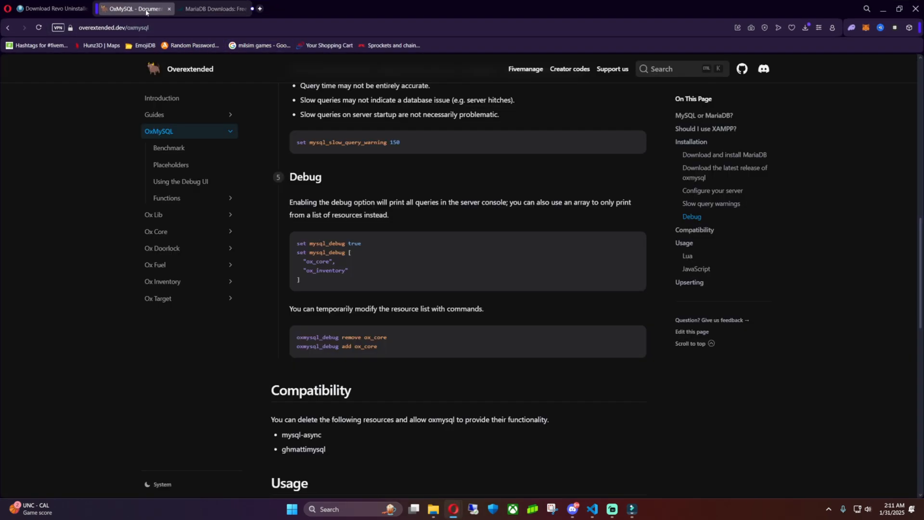
click(209, 10)
Download MariaDB Community Server 11.6.2-GA for MS Windows (64-bit x86).
scroll(321, 224, down, 1)
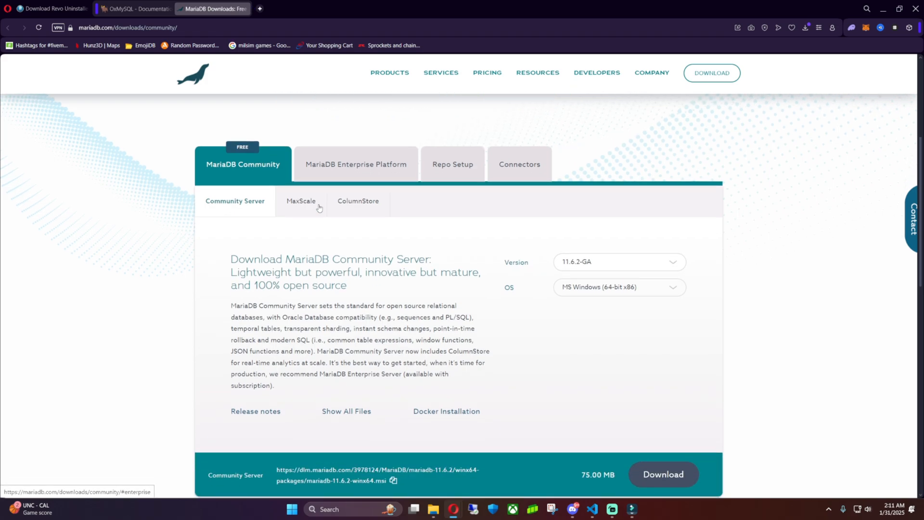
scroll(325, 200, up, 3)
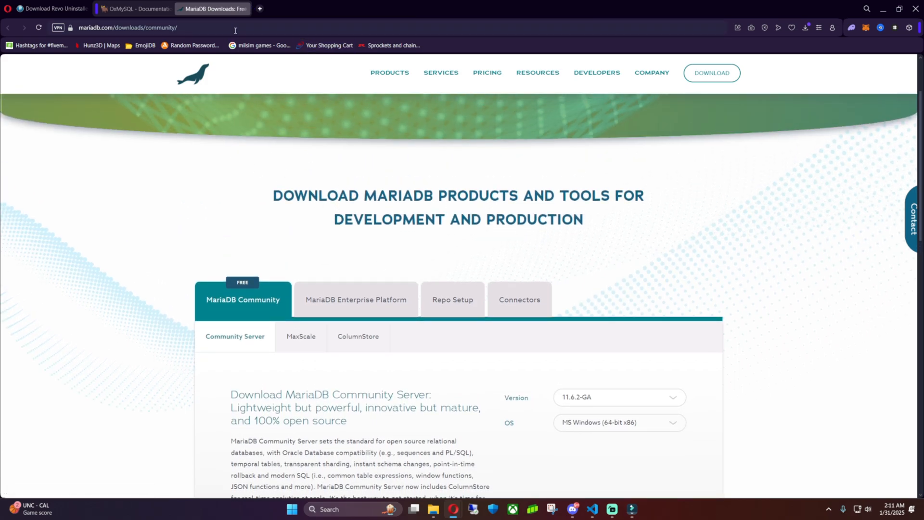
scroll(267, 169, down, 2)
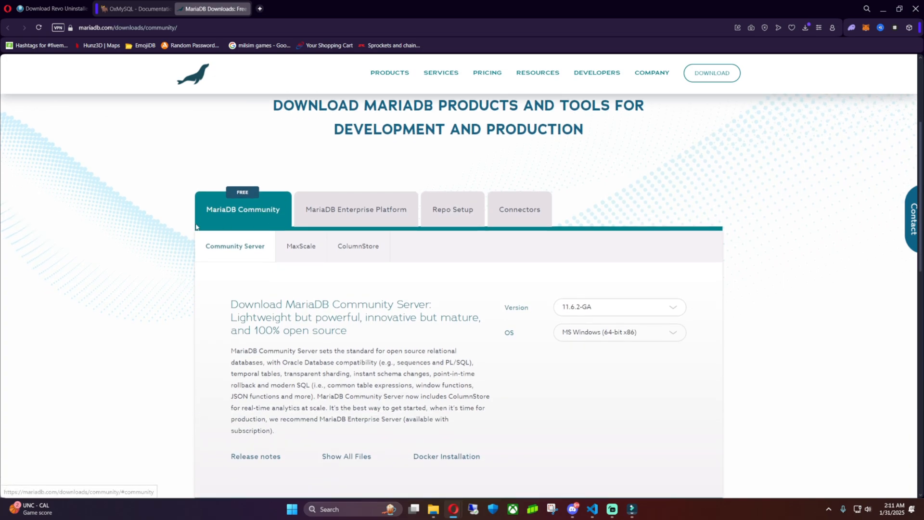
scroll(473, 328, down, 2)
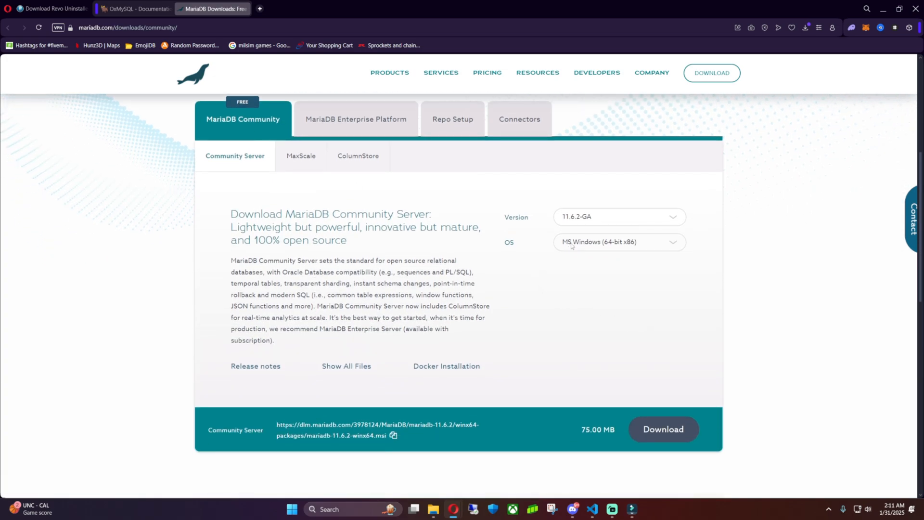
click(618, 223)
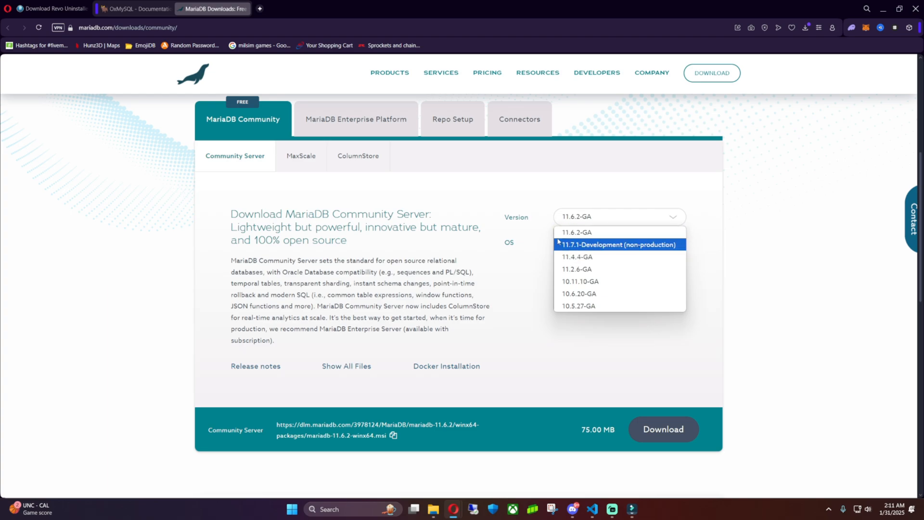
click(622, 235)
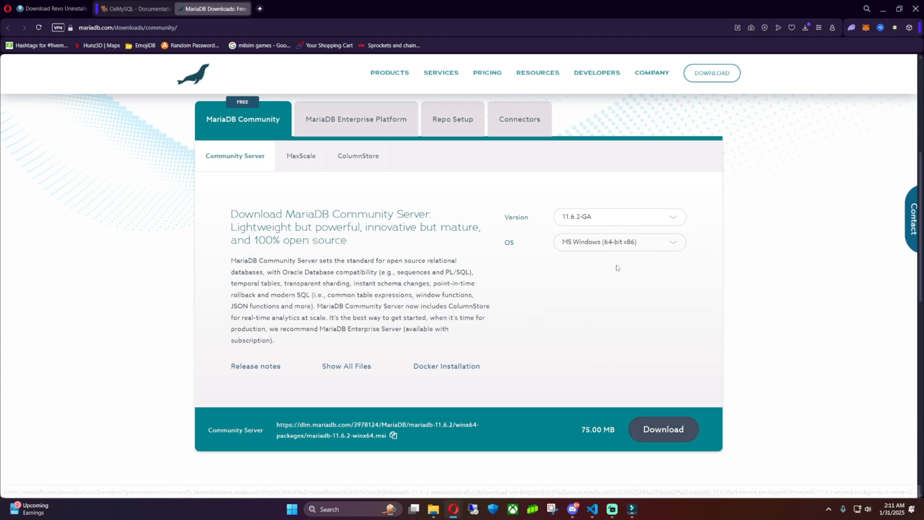
click(618, 246)
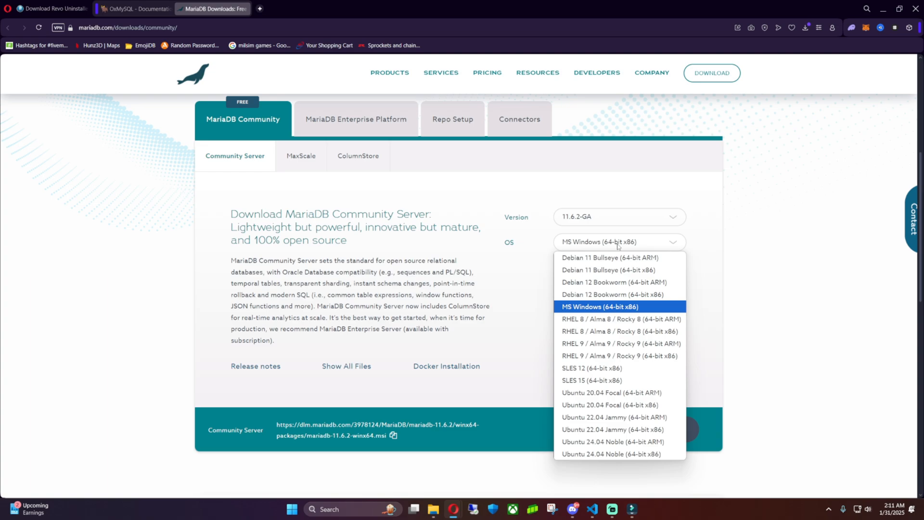
click(615, 308)
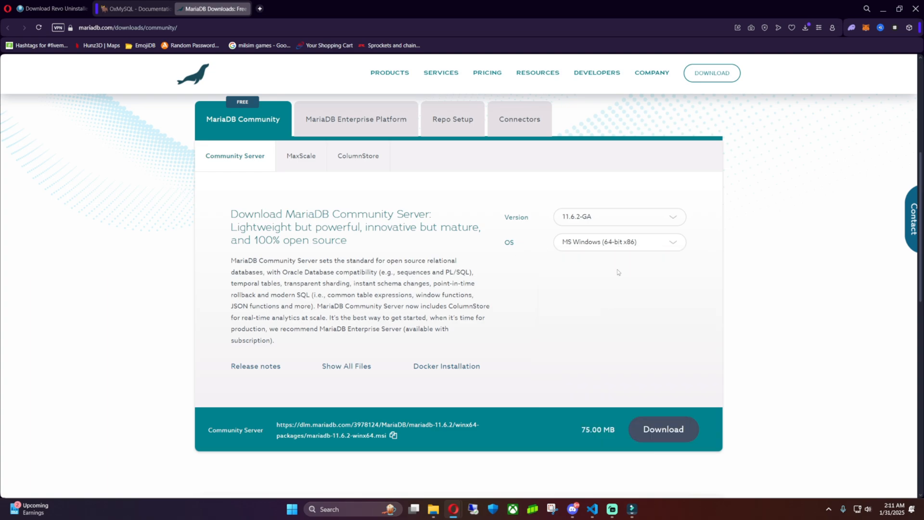
click(655, 429)
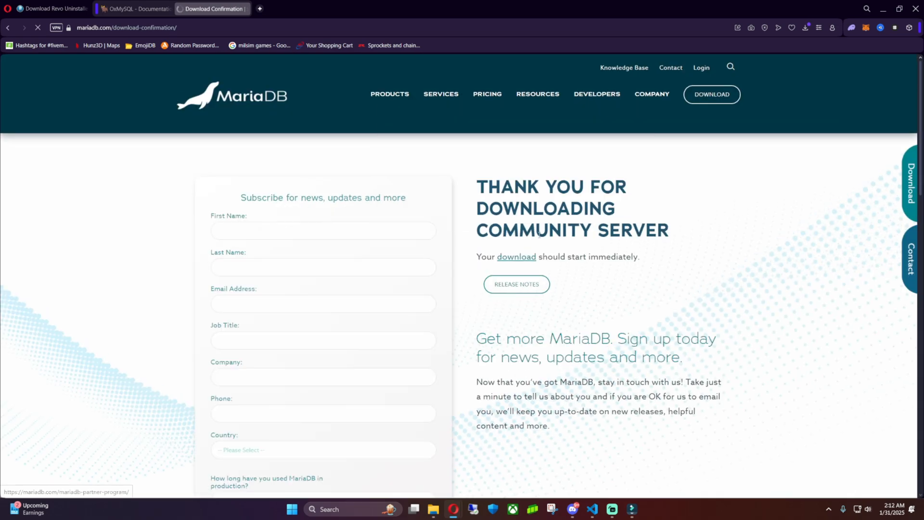
Save the mariadb-11.6.2-winx64 installer to Downloads and show it in its folder.
scroll(204, 251, down, 8)
scroll(247, 240, up, 5)
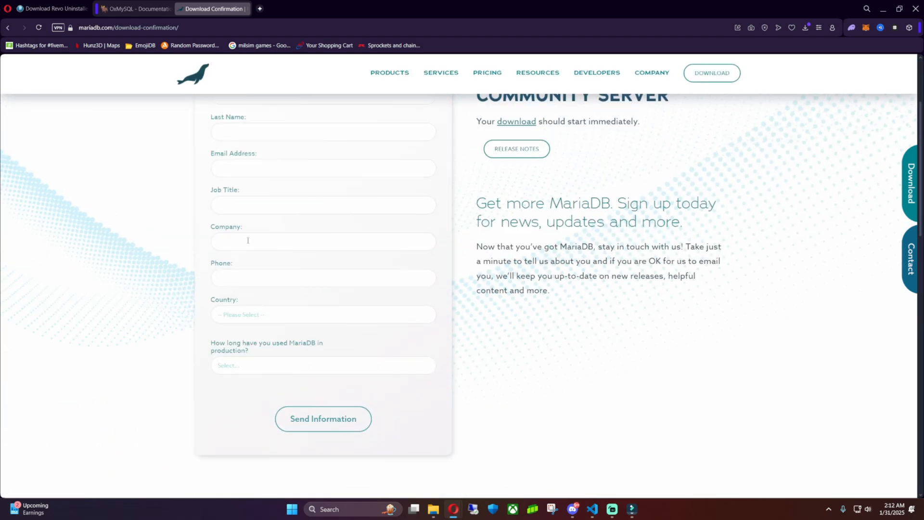
scroll(248, 240, up, 3)
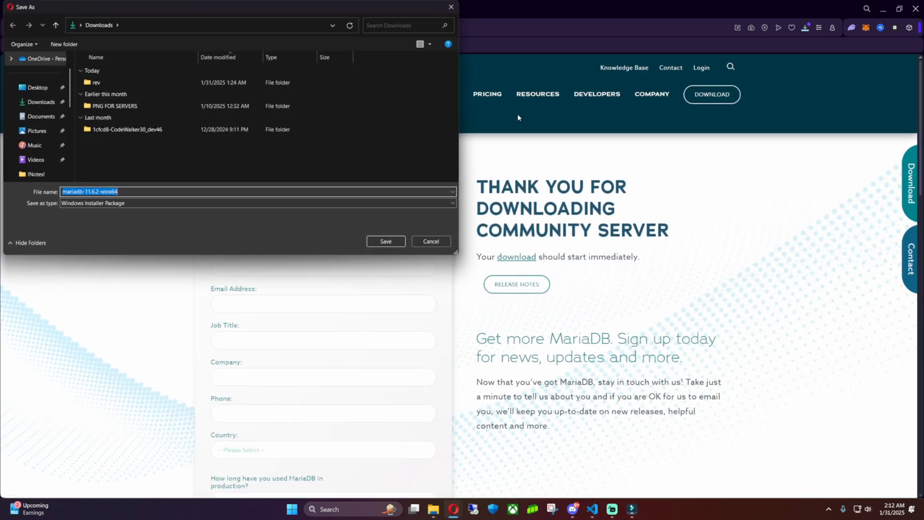
key(Return)
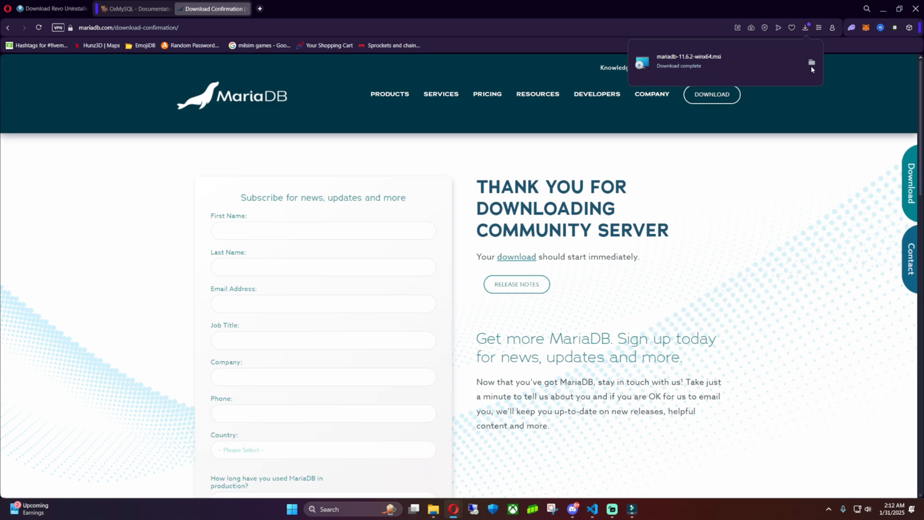
click(811, 62)
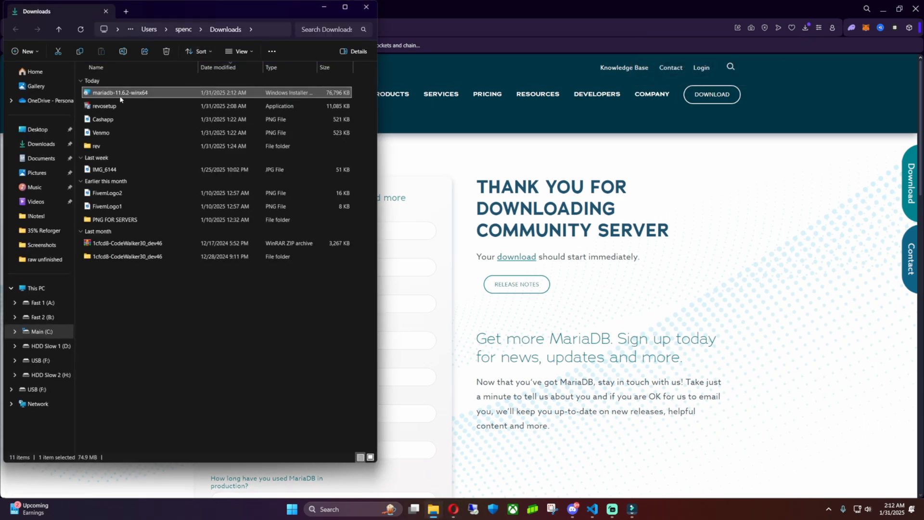
Minimize Opera and launch mariadb-11.6.2-winx64 from the Downloads folder.
drag(206, 12, 435, 57)
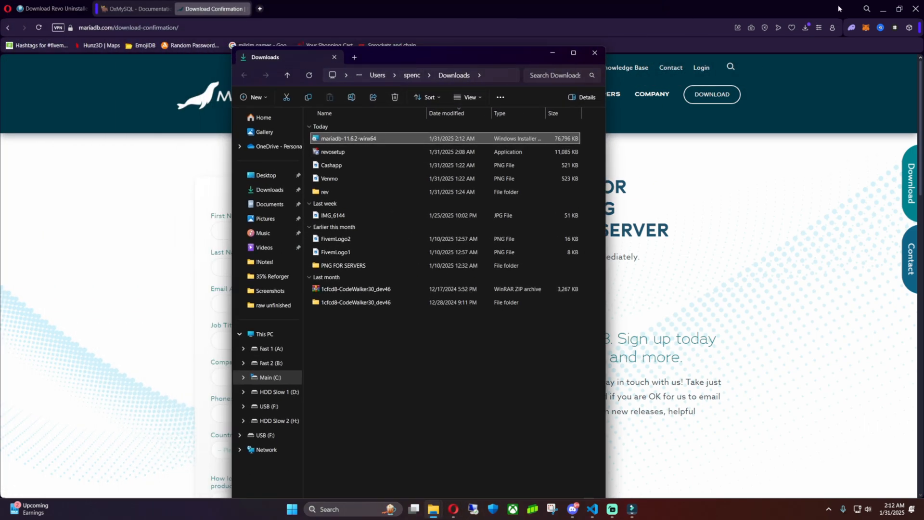
click(883, 9)
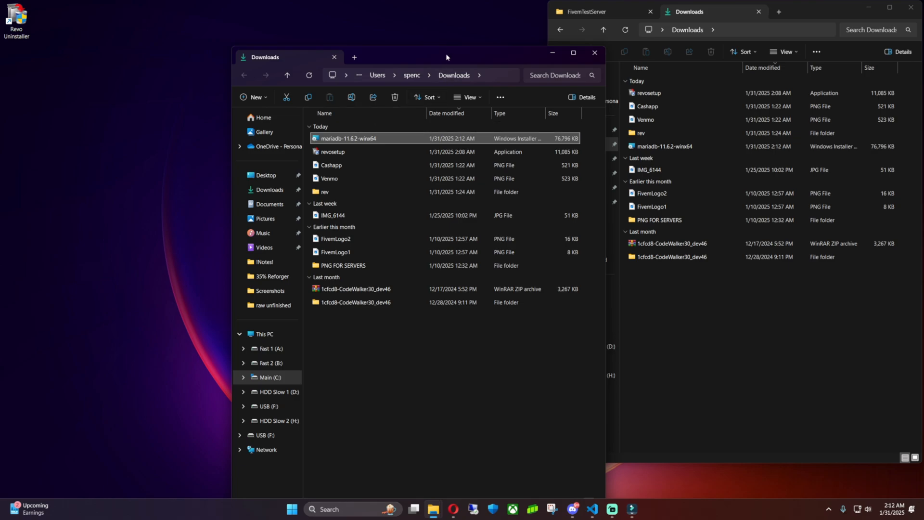
drag(446, 58, 388, 28)
double_click(300, 109)
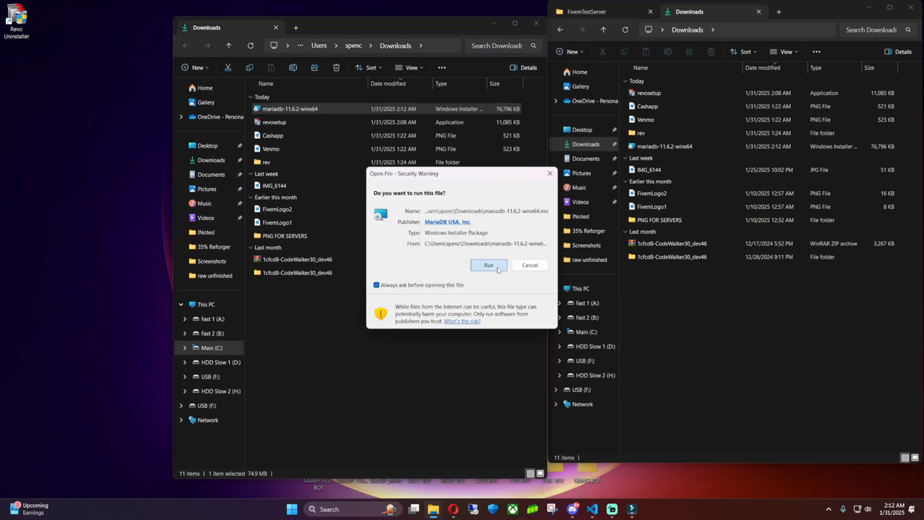
Run MariaDB 11.6 Setup, accept the license, keep HeidiSQL, and reach the root password page.
click(498, 269)
click(511, 323)
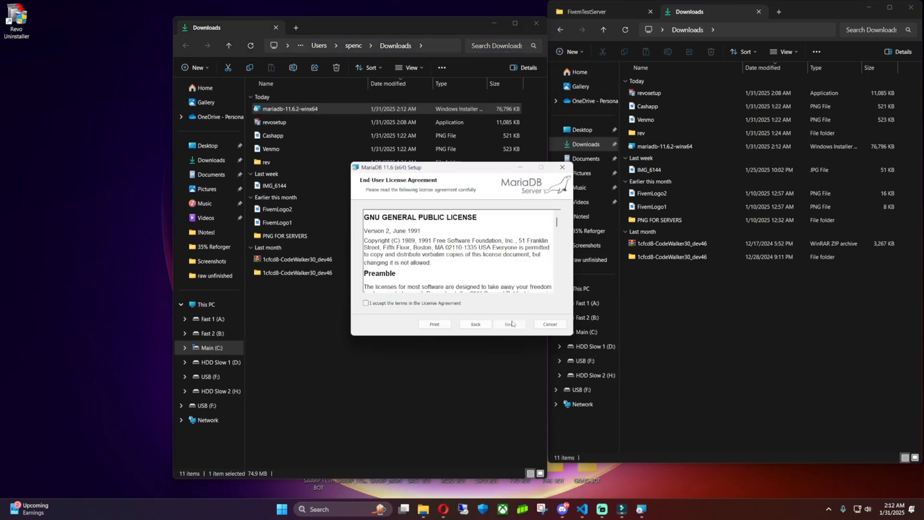
click(401, 305)
click(509, 324)
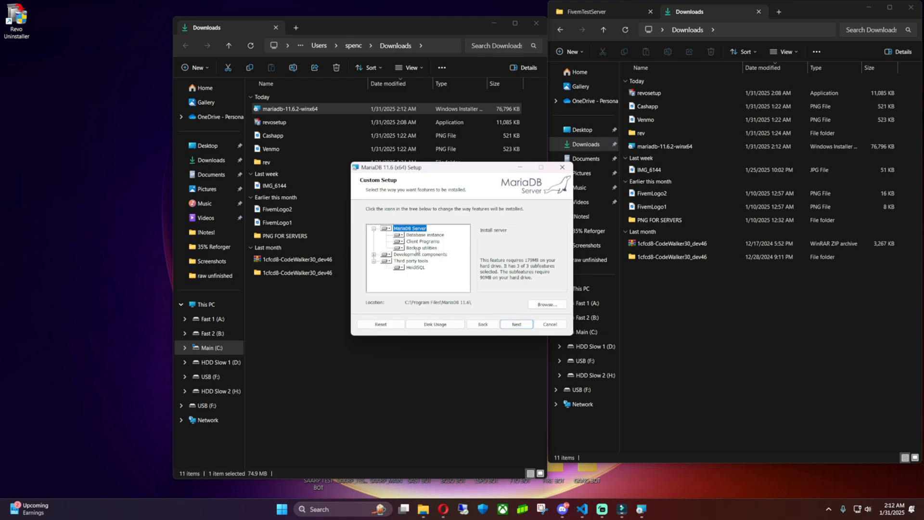
click(399, 268)
click(399, 270)
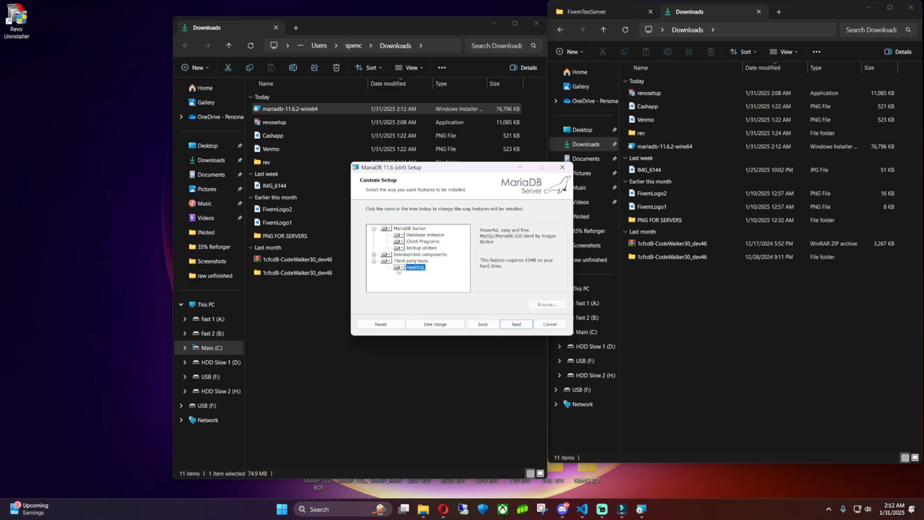
click(402, 270)
click(515, 326)
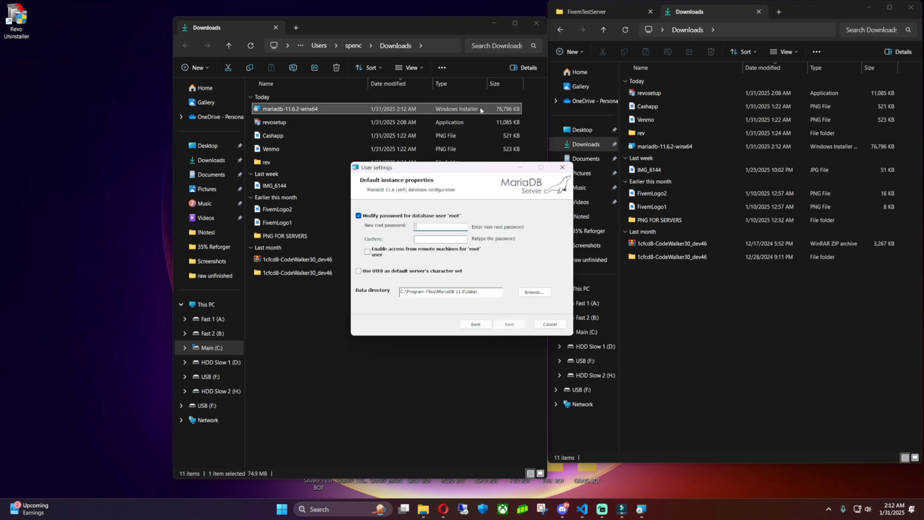
drag(375, 30, 713, 103)
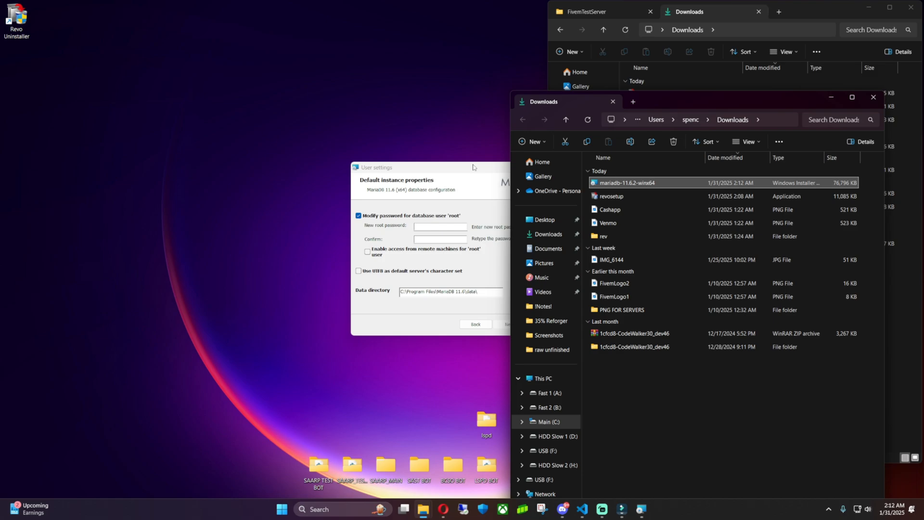
drag(385, 167, 71, 124)
Create New Text Document.txt on the desktop and open it in VS Code.
right_click(320, 76)
mouse_move(361, 128)
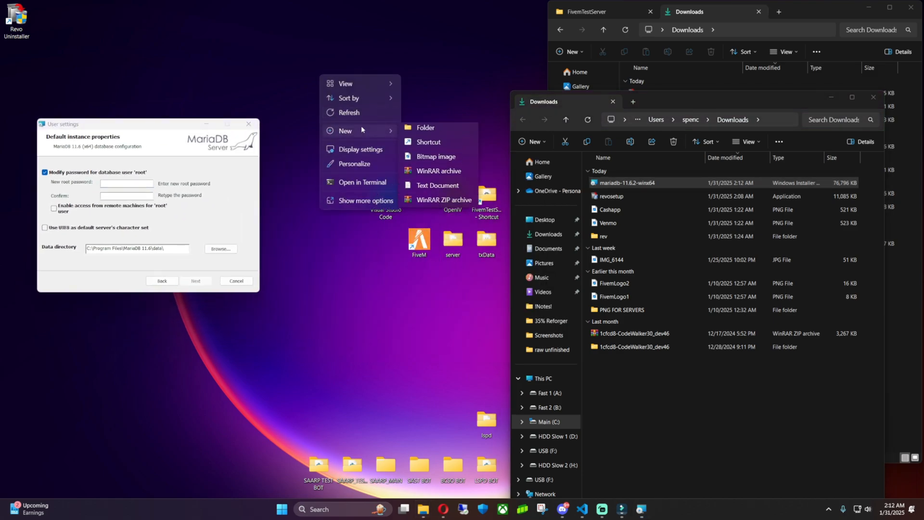
click(436, 192)
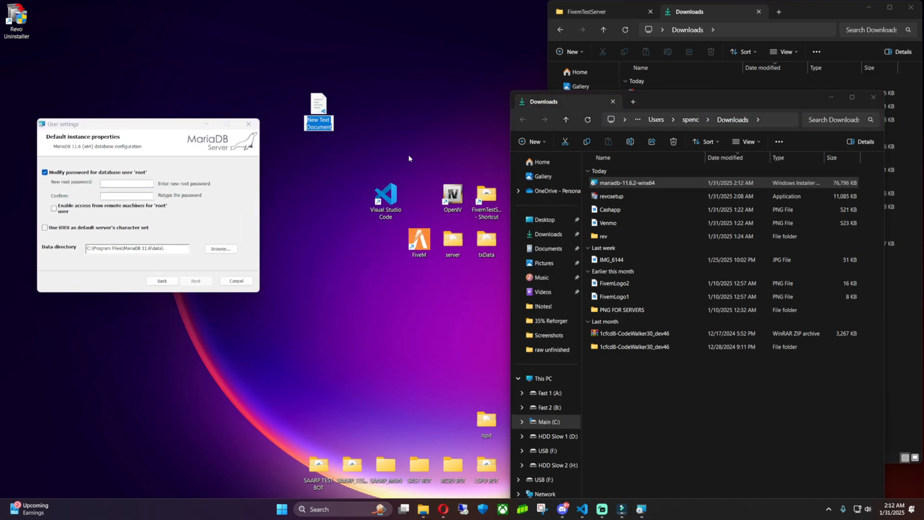
double_click(317, 107)
drag(264, 8, 507, 138)
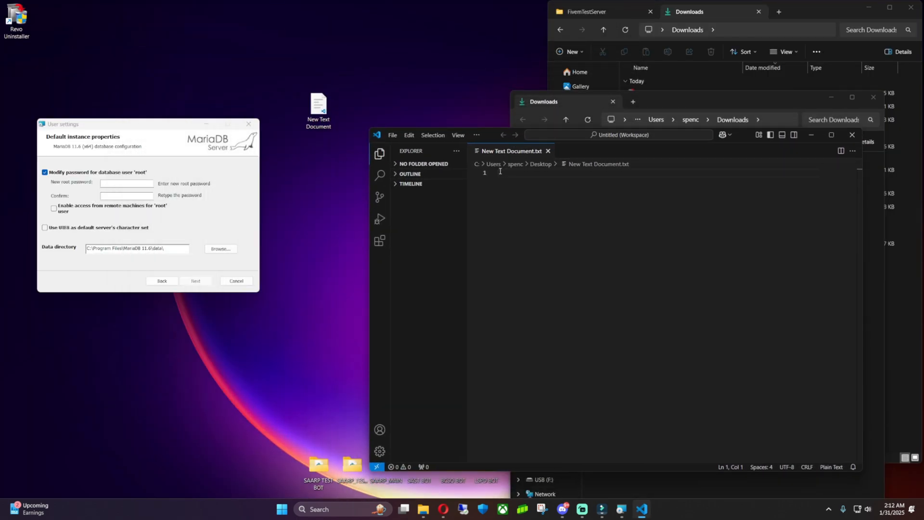
Note 'user: root' and 'Pass:' followed by the root password, then select the password.
click(500, 173)
key(Return)
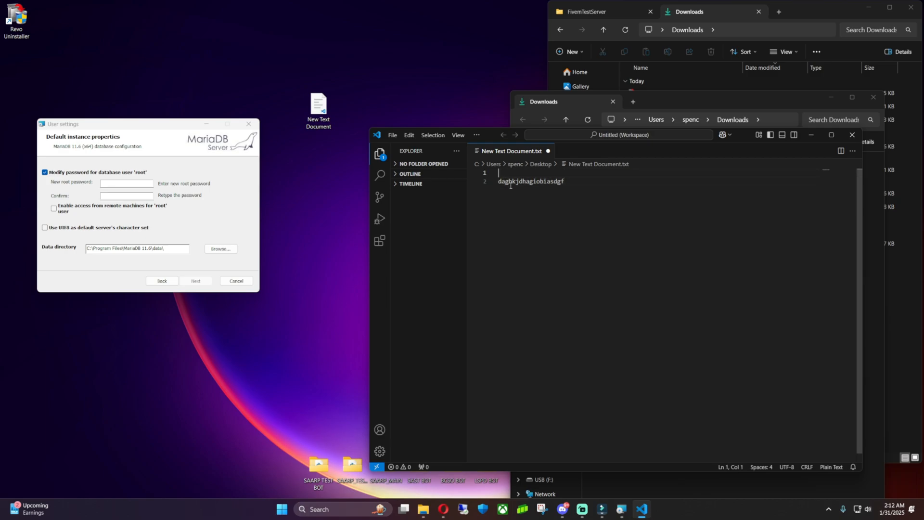
text(user: root)
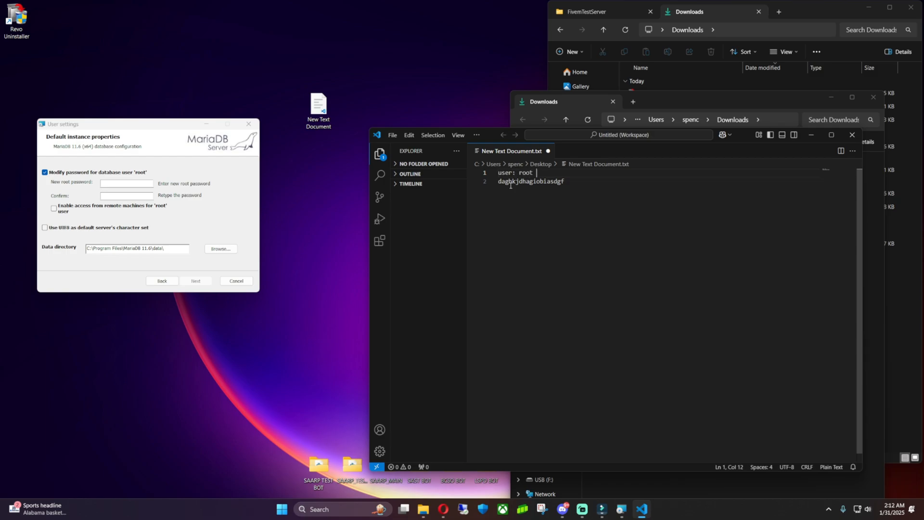
click(499, 182)
text(Pass)
text(;)
key(BackSpace)
key(BackSpace)
text(:)
key(shift+End)
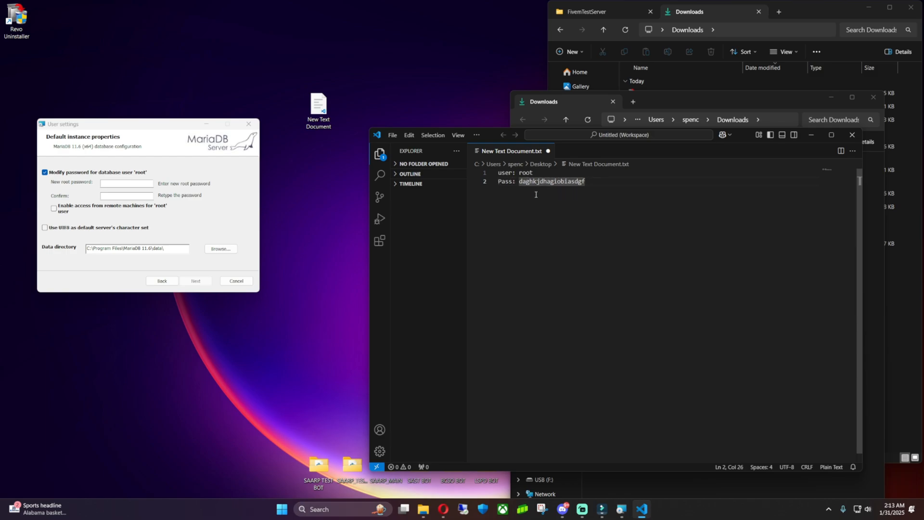
double_click(526, 182)
Paste the copied password as the root password and confirmation, and enable remote root access.
key(ctrl+c)
click(127, 183)
key(ctrl+v)
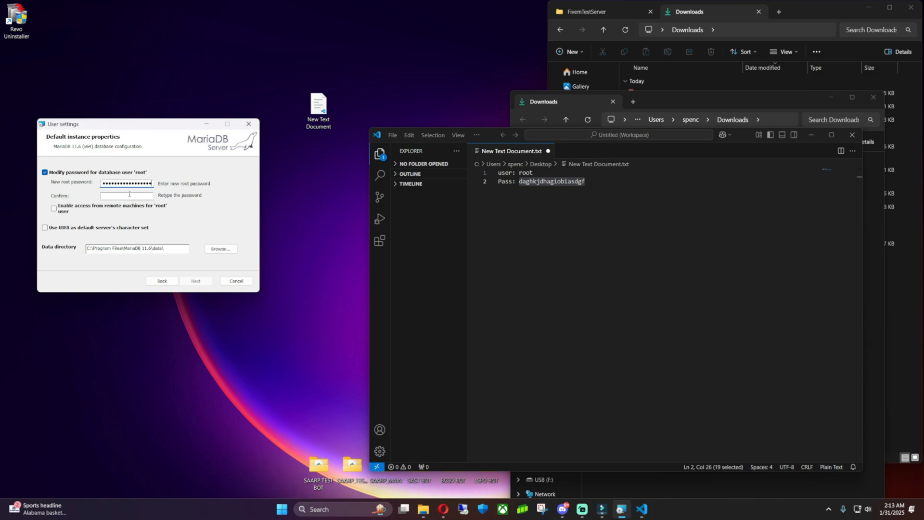
click(127, 197)
key(ctrl+v)
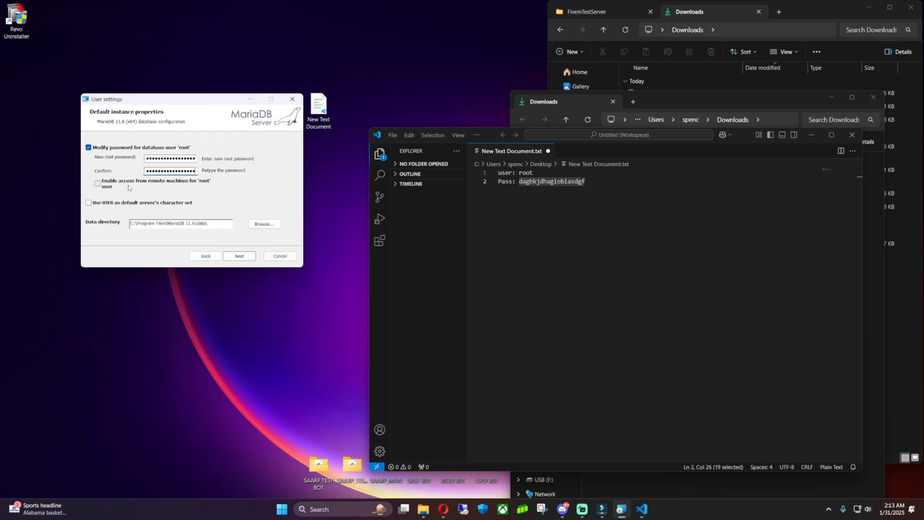
click(97, 185)
click(240, 256)
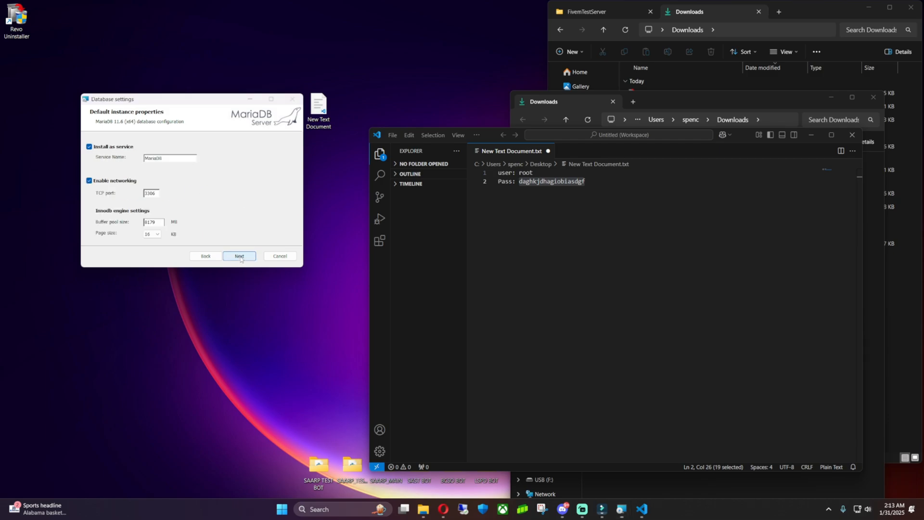
Add 'service name MariaDB' to the notes file.
double_click(179, 155)
click(633, 196)
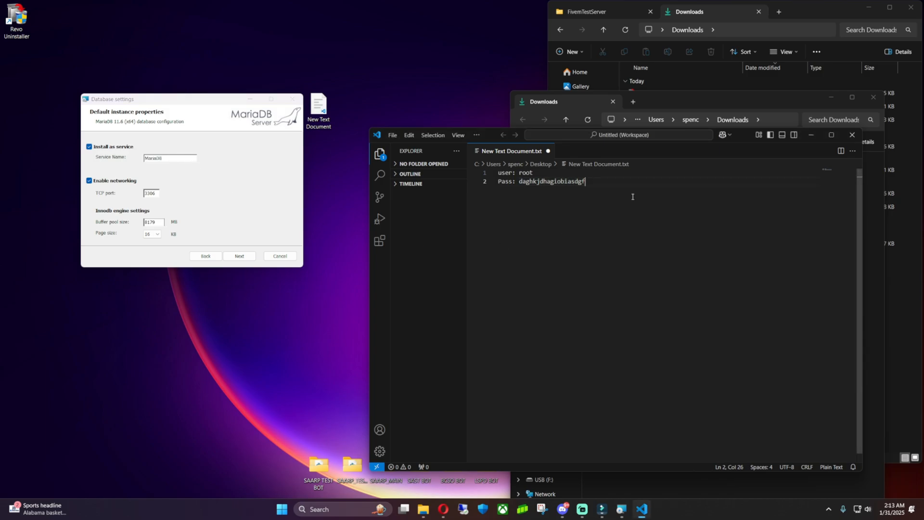
key(Return)
key(Return)
text(service name )
text(MariaDB)
click(544, 201)
click(590, 200)
key(Return)
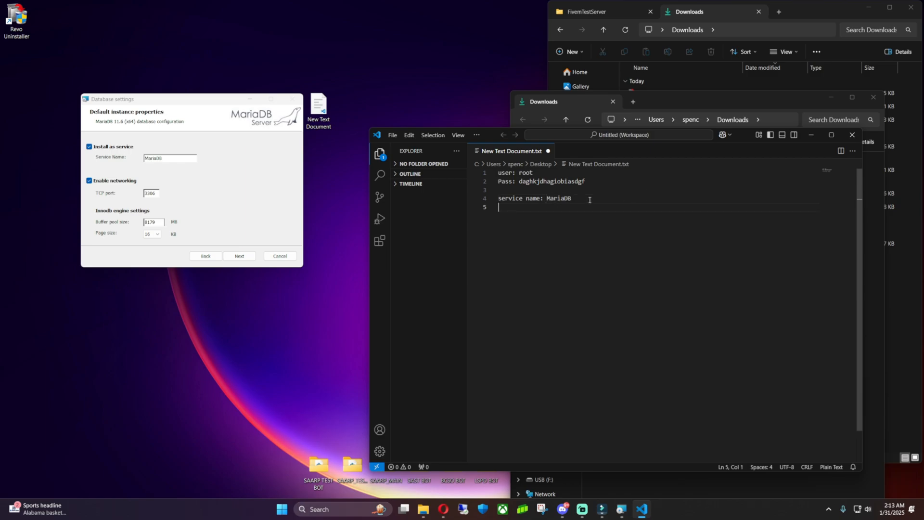
Record 'Port: 3306' in the notes and save the file.
drag(209, 102, 227, 145)
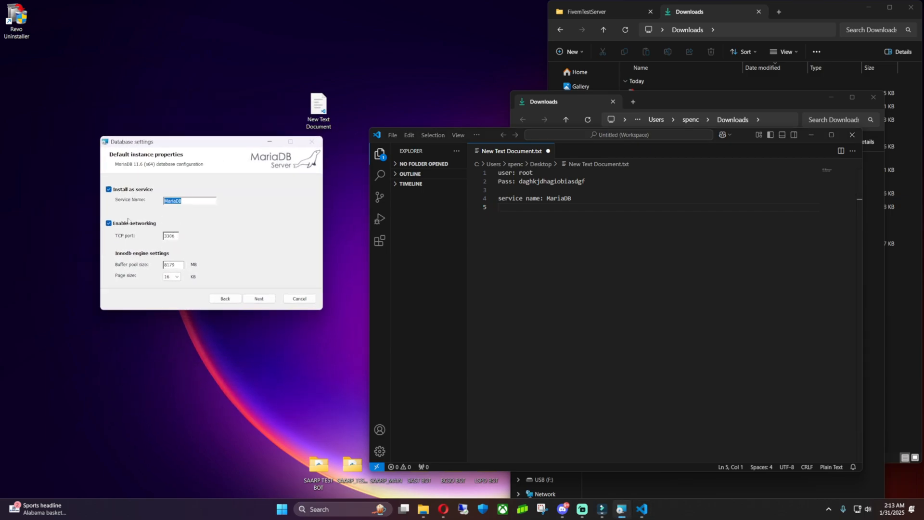
double_click(175, 236)
mouse_move(209, 143)
mouse_down()
mouse_move(280, 251)
mouse_move(240, 151)
mouse_move(209, 146)
mouse_up()
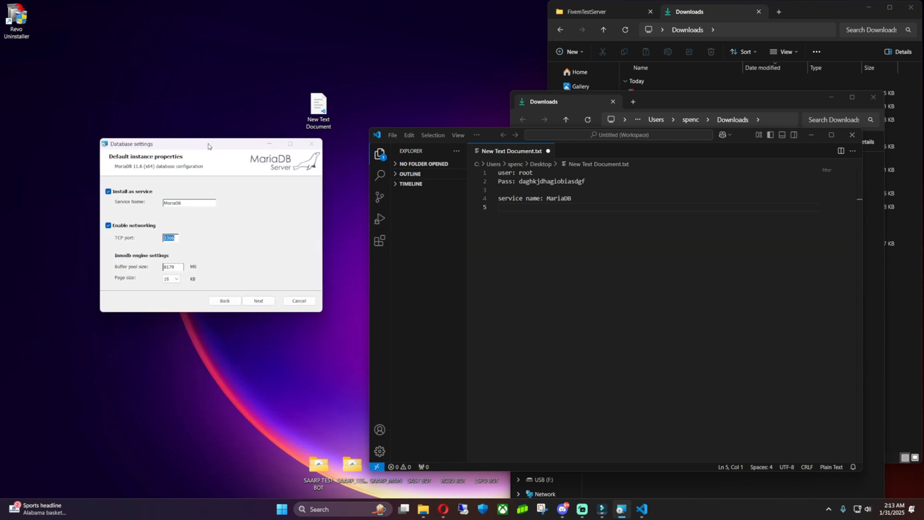
click(529, 205)
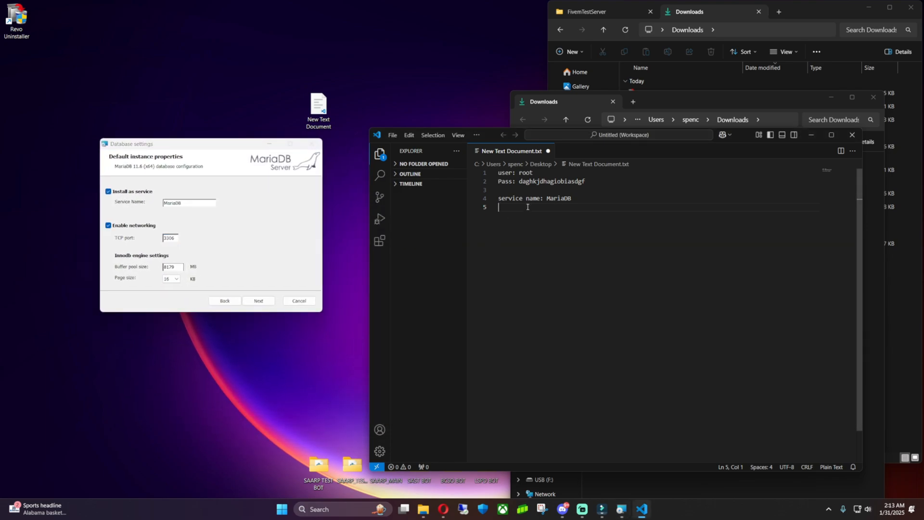
text(Port: 3306)
key(ctrl+s)
Set the page size to 64, note 'page size : 64', and save.
click(176, 250)
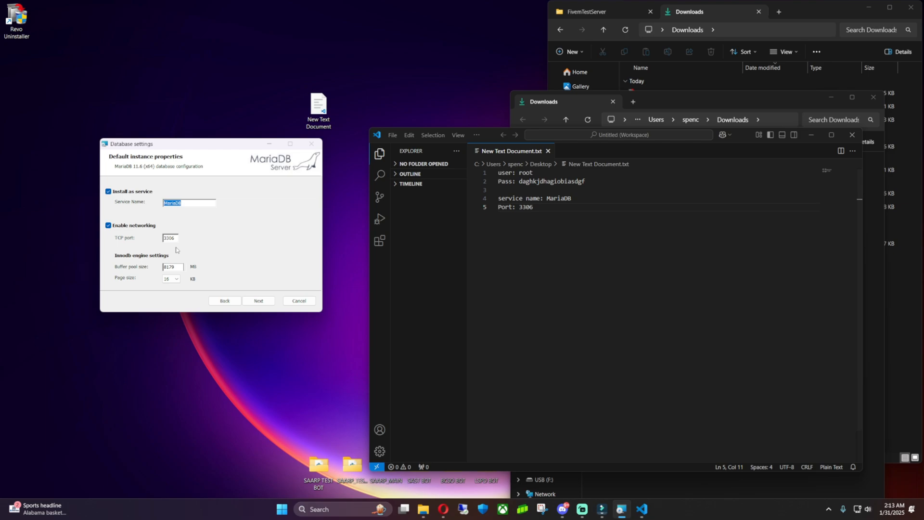
click(176, 270)
click(177, 280)
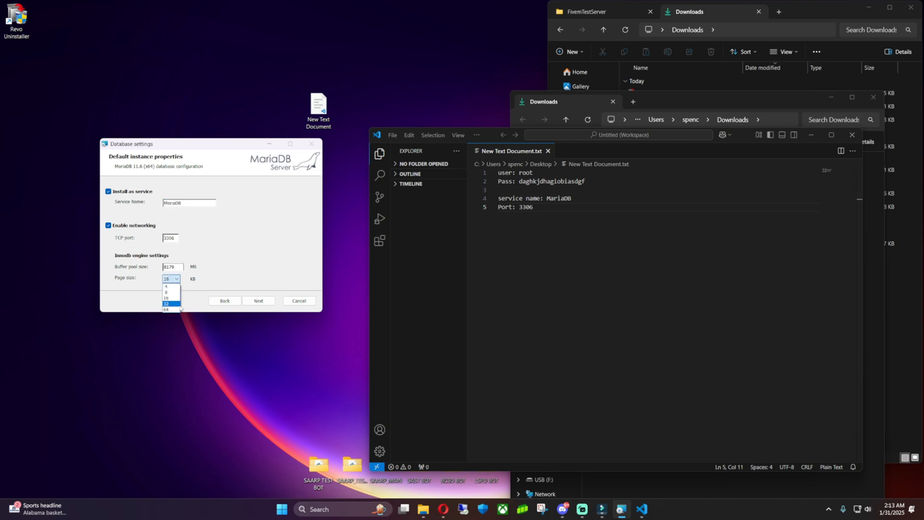
click(246, 267)
click(173, 279)
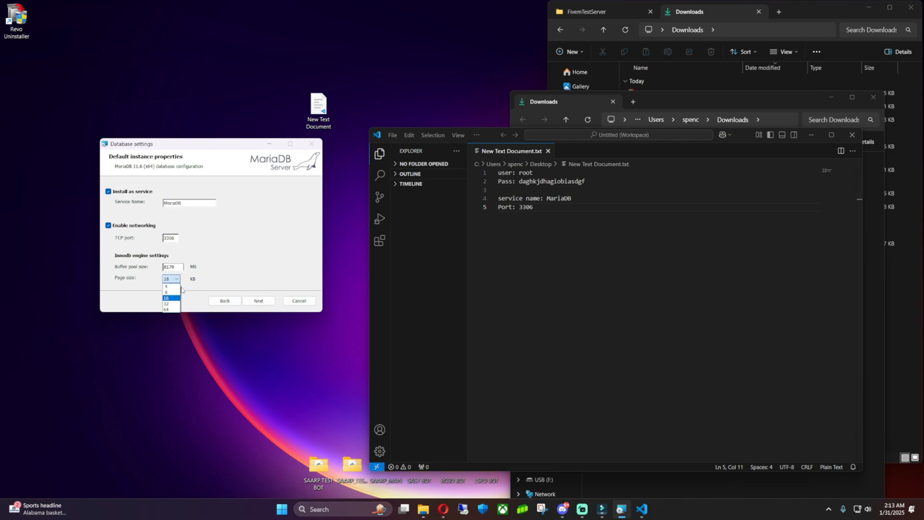
click(171, 311)
click(537, 212)
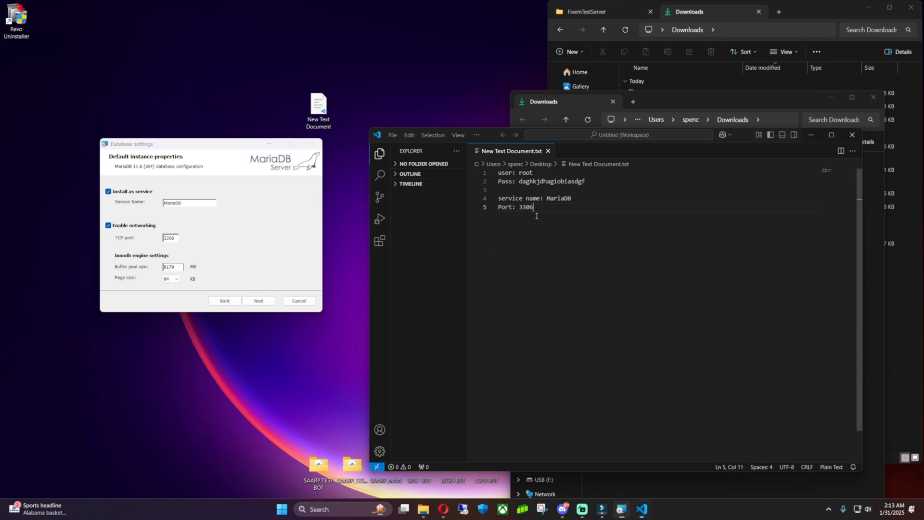
key(Return)
text(page size )
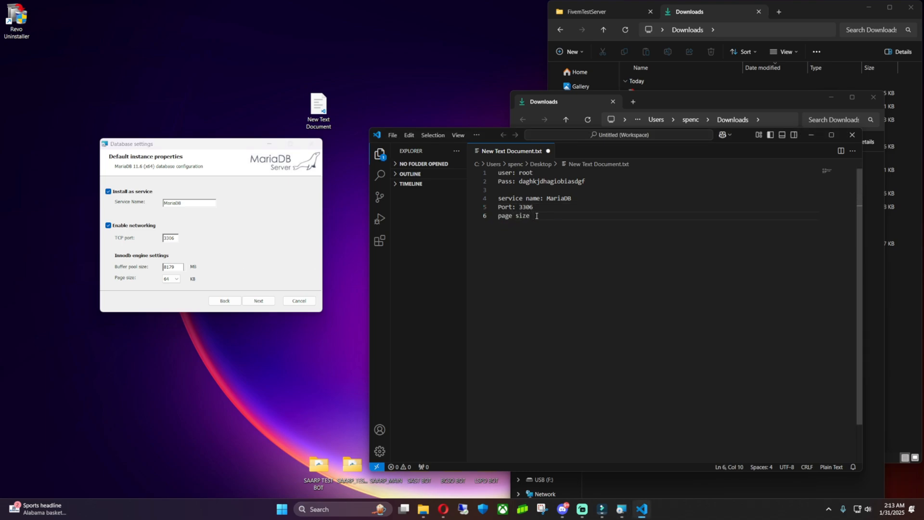
text(: 64)
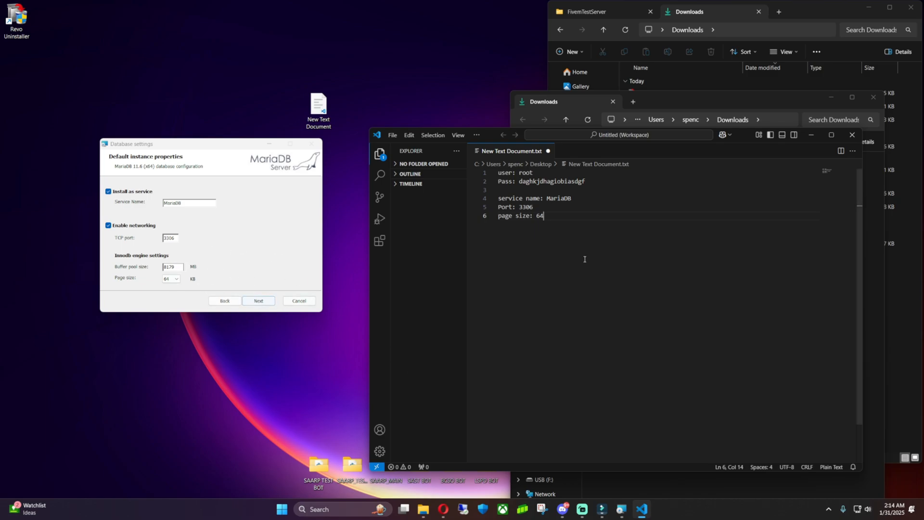
key(ctrl+s)
Dismiss the Copilot welcome panel and start installing MariaDB 11.6.
click(731, 136)
click(744, 147)
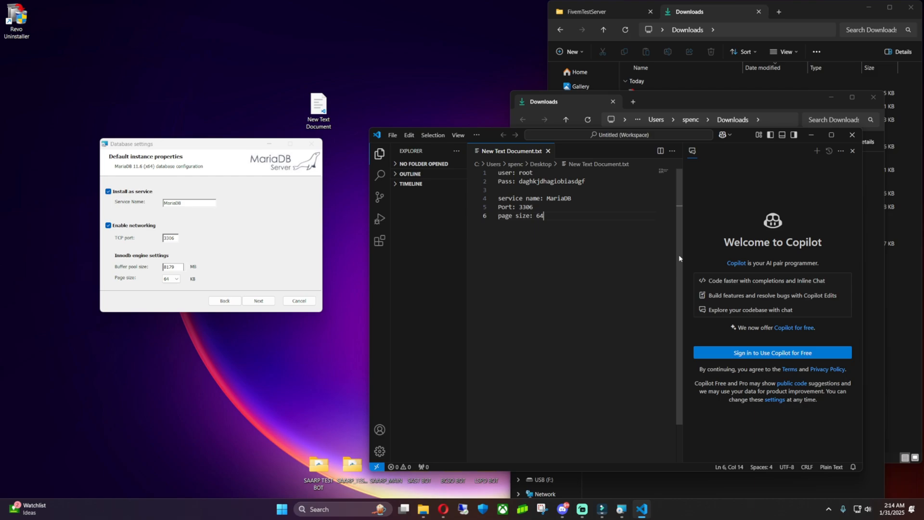
click(848, 151)
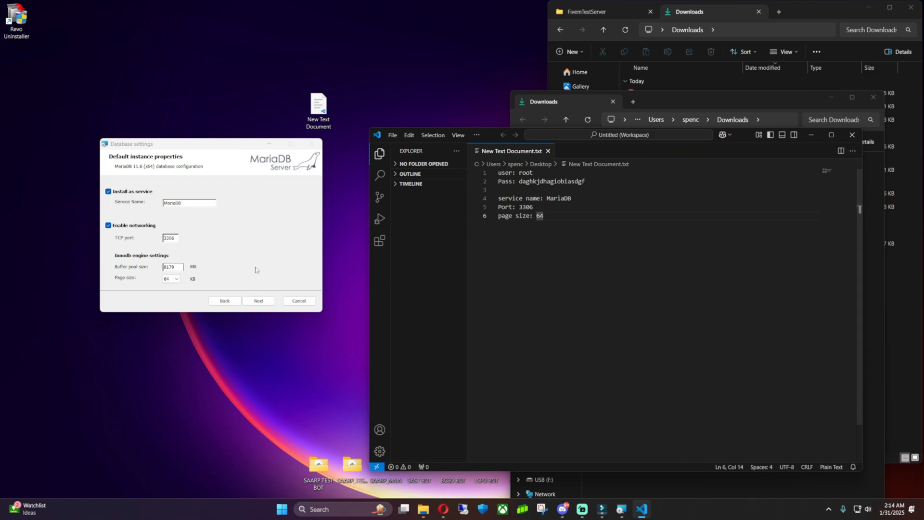
click(258, 300)
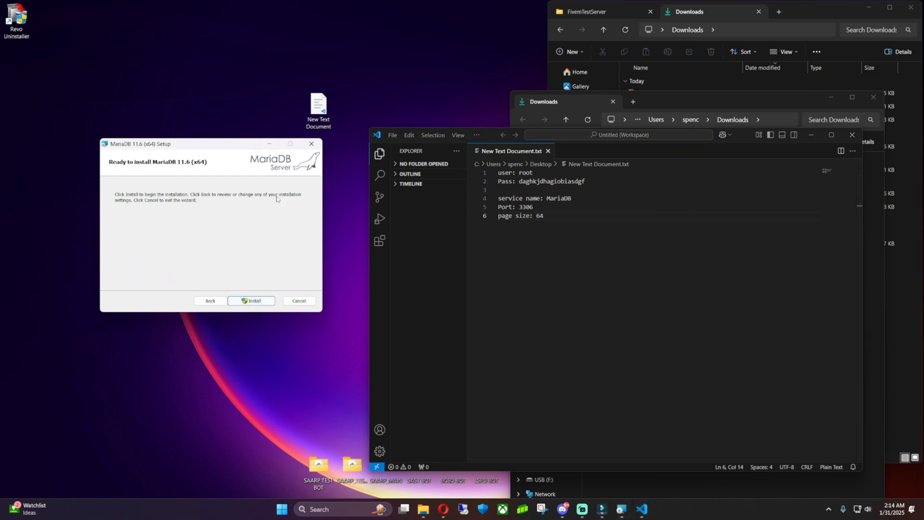
click(255, 300)
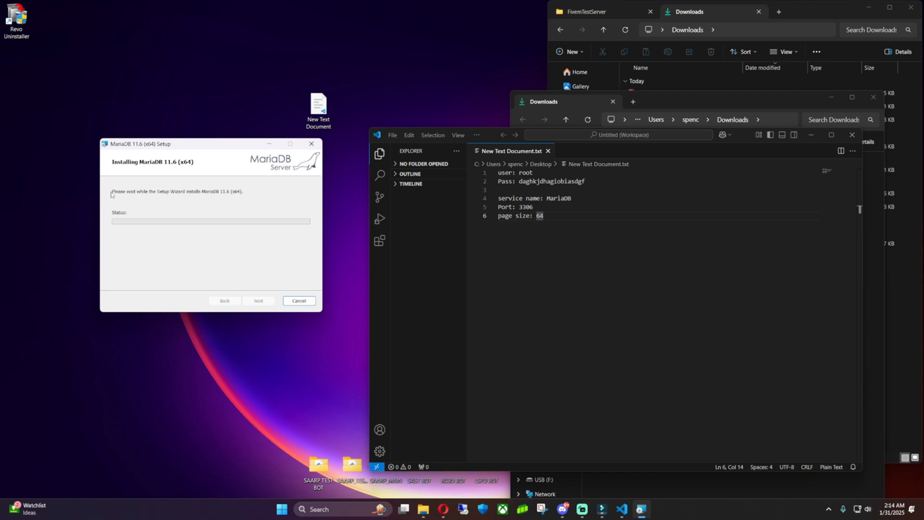
drag(203, 146, 243, 172)
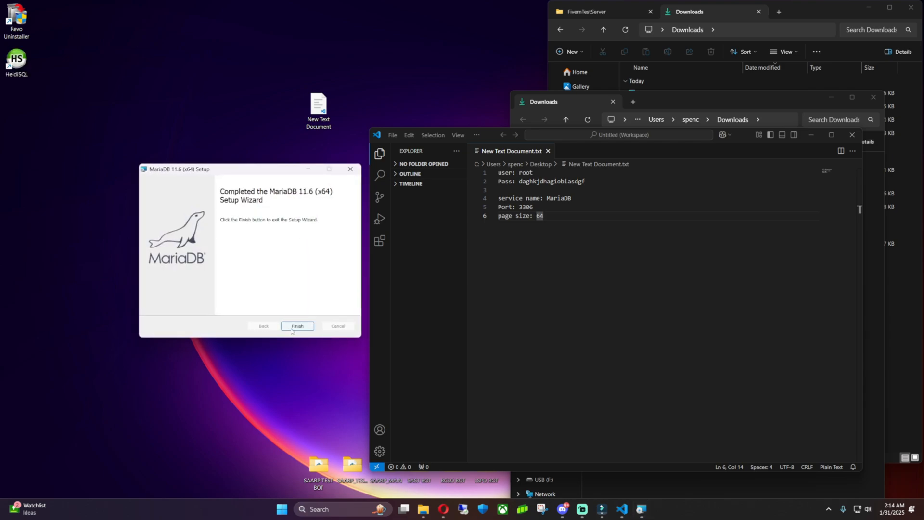
Finish the setup wizard and refresh the desktop to reveal the HeidiSQL shortcut.
click(296, 326)
right_click(156, 111)
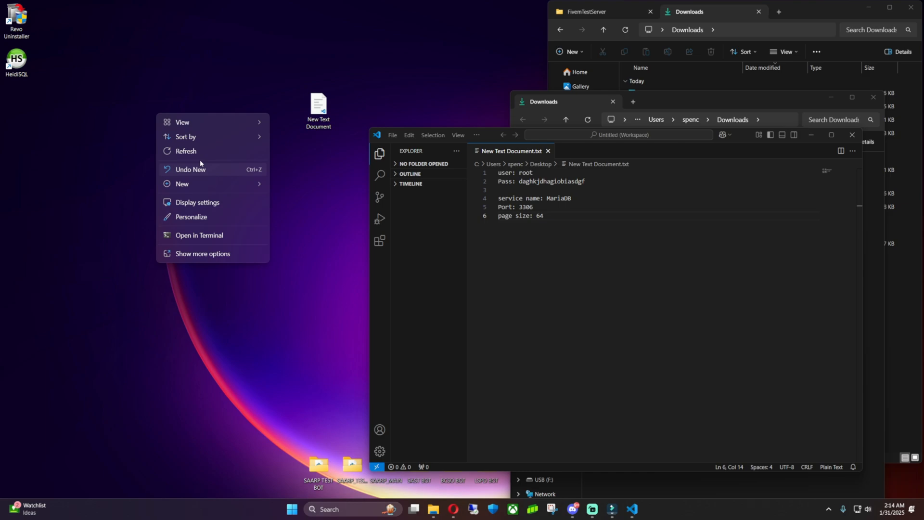
click(204, 152)
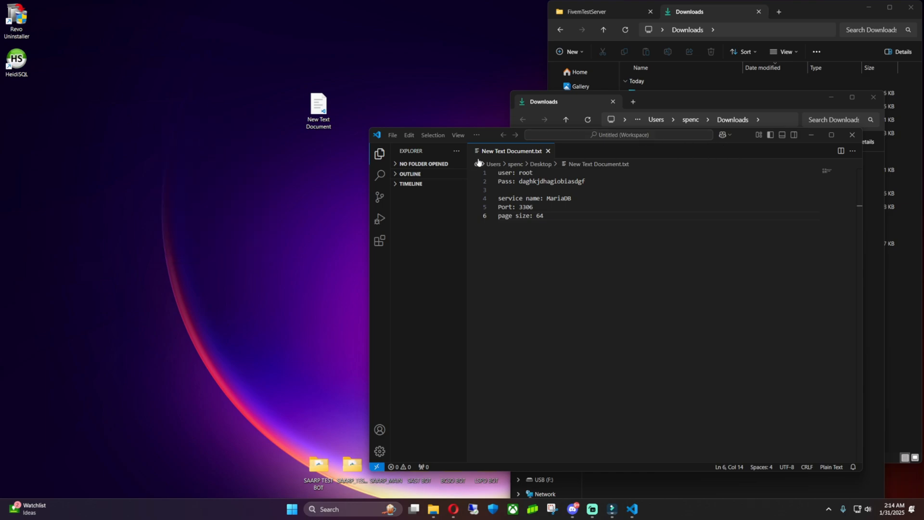
drag(472, 135, 320, 100)
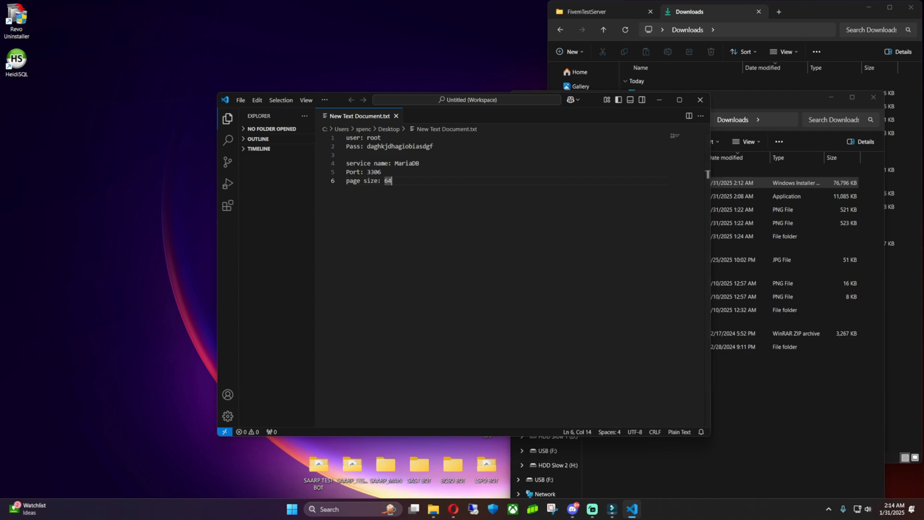
Search 'hiedisql' in a new tab and open heidisql.com's installer download page.
click(454, 509)
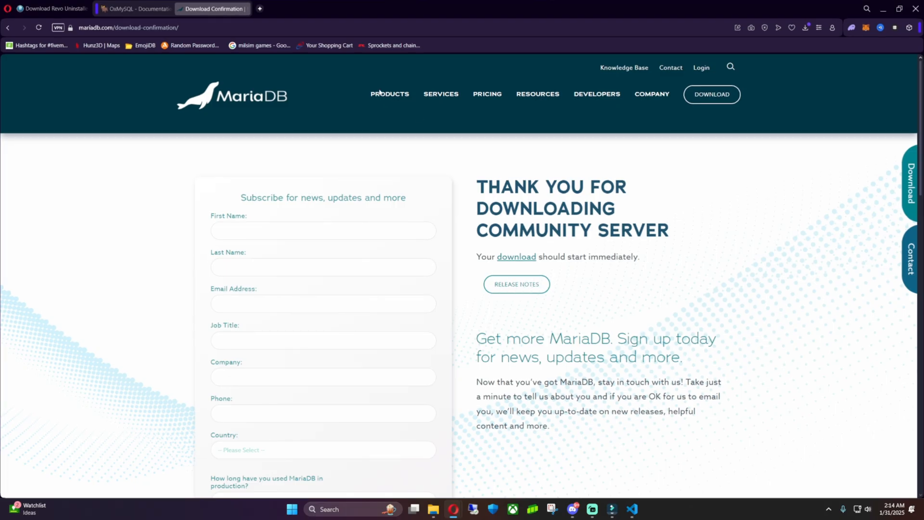
click(260, 9)
text(hi)
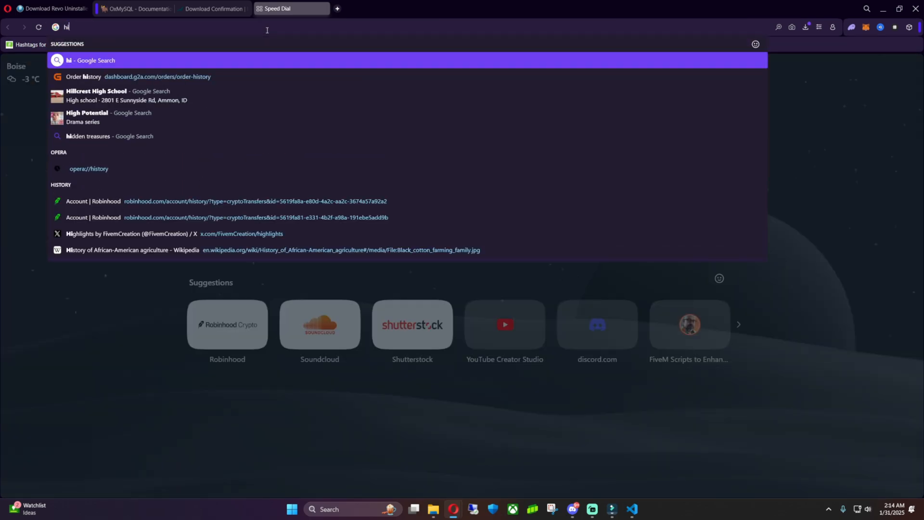
text(edisql)
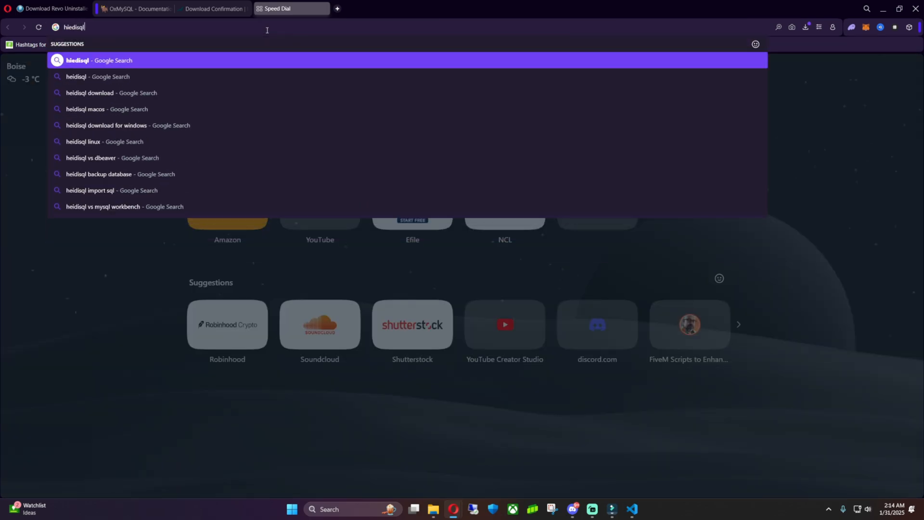
key(Return)
click(144, 188)
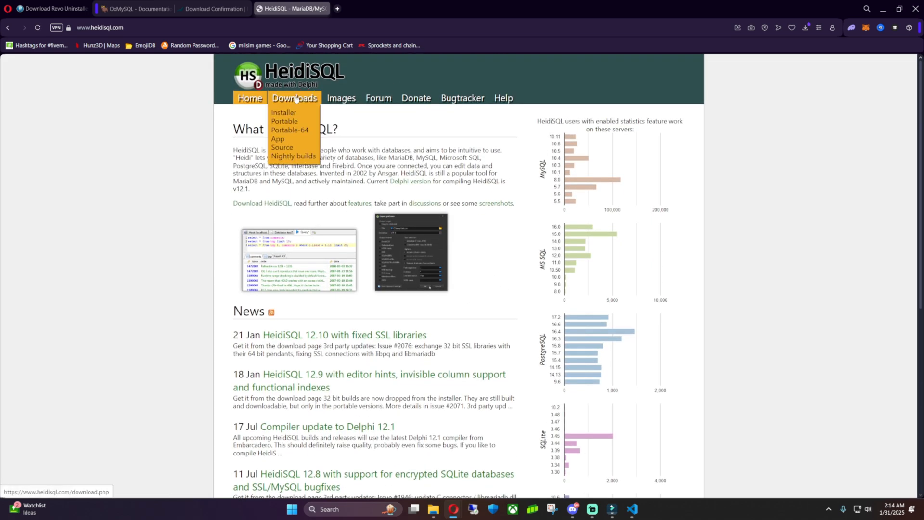
click(291, 112)
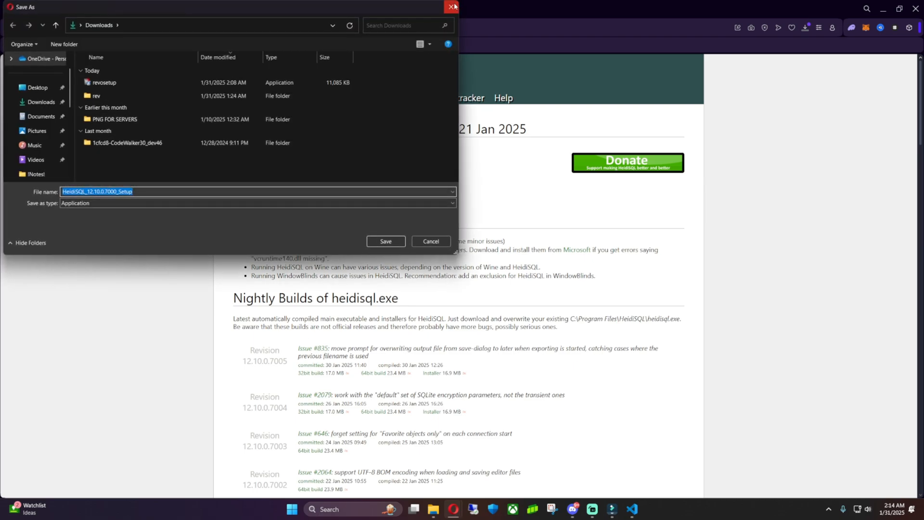
Cancel the save prompt, close the HeidiSQL and MariaDB download tabs, and minimize Opera.
click(452, 8)
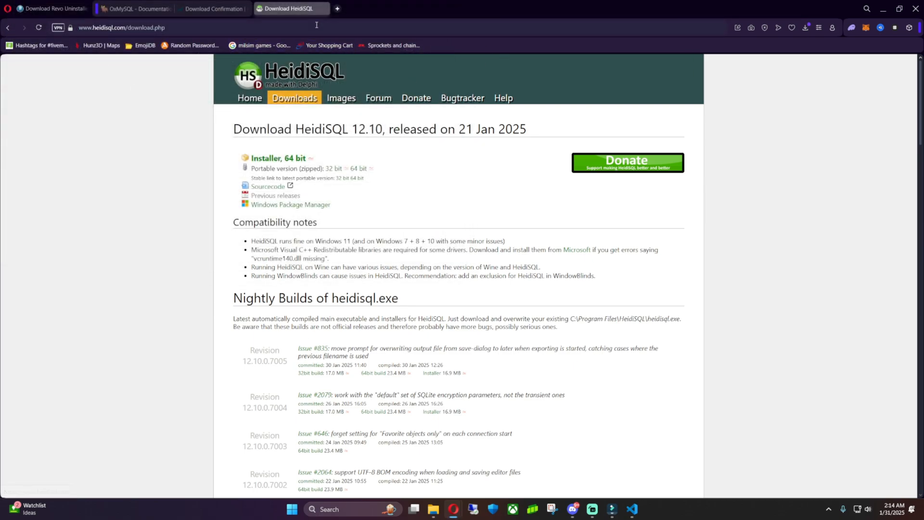
click(325, 10)
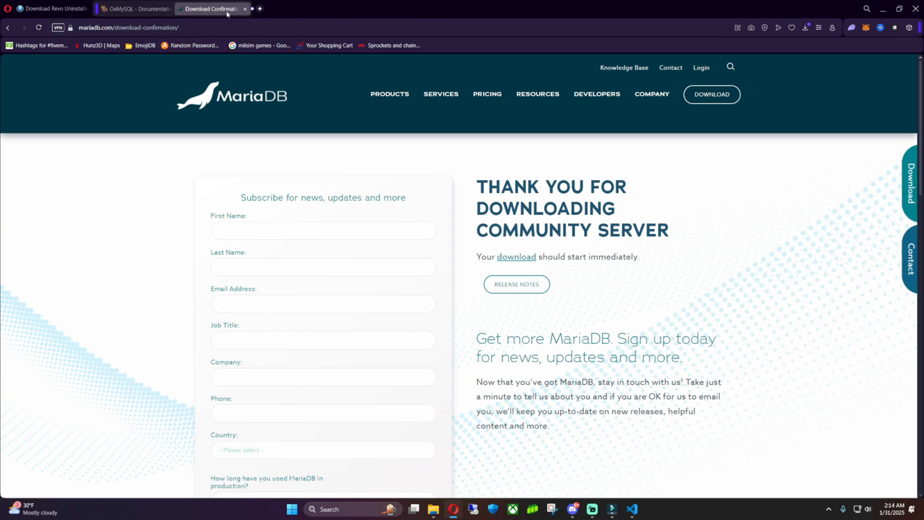
click(246, 10)
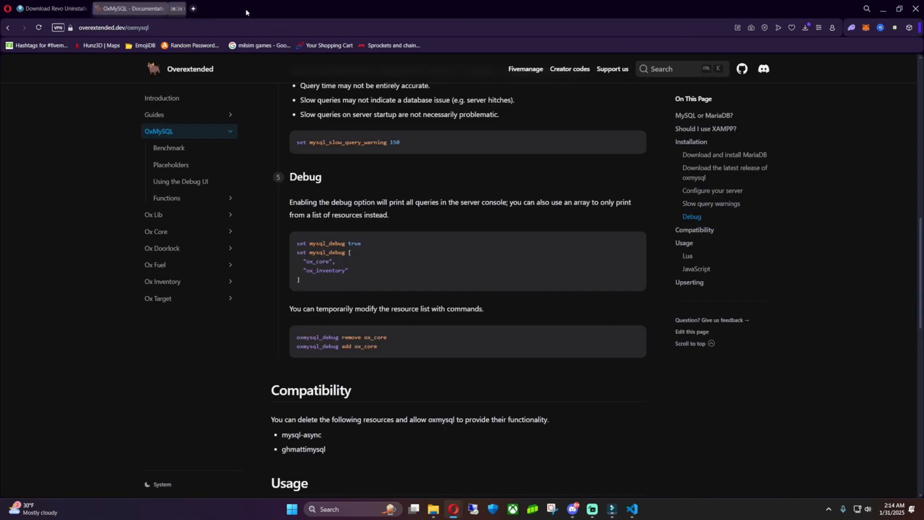
click(883, 9)
drag(588, 99, 457, 96)
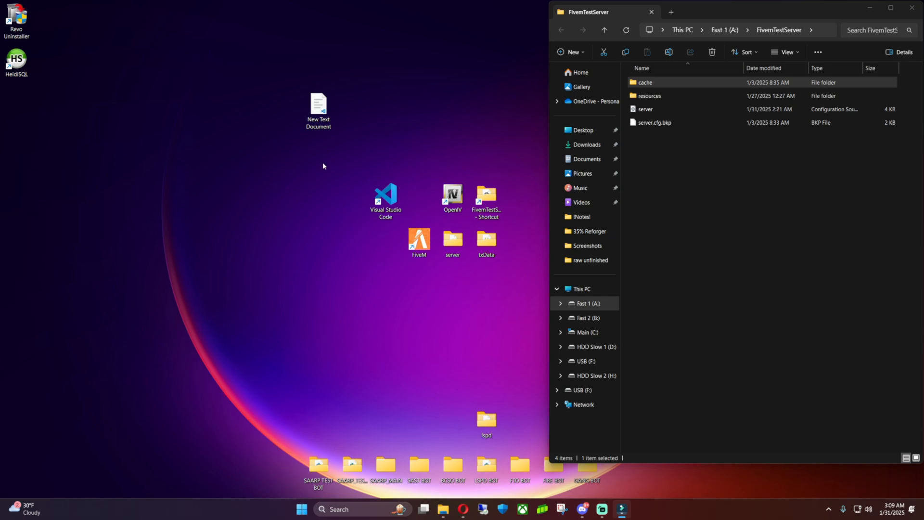
Open New Text Document in the editor, then minimize it.
drag(318, 109, 421, 150)
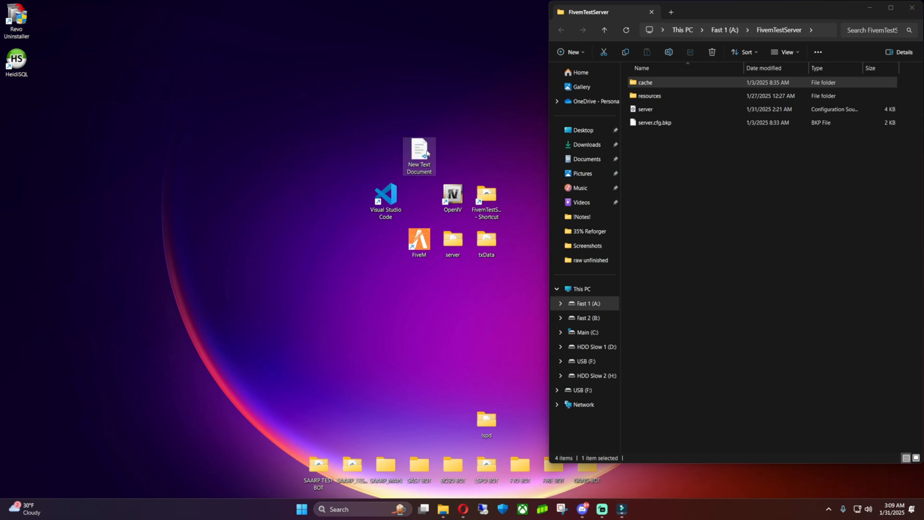
double_click(426, 149)
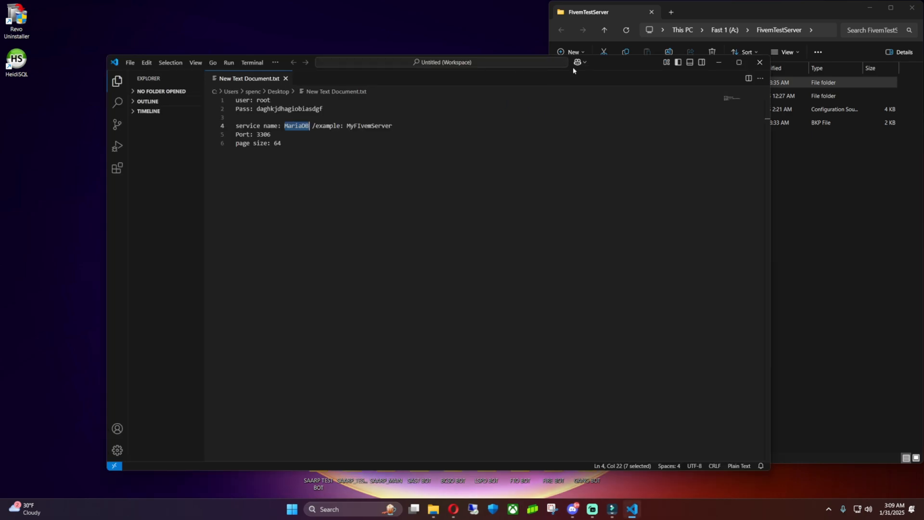
drag(596, 70, 619, 69)
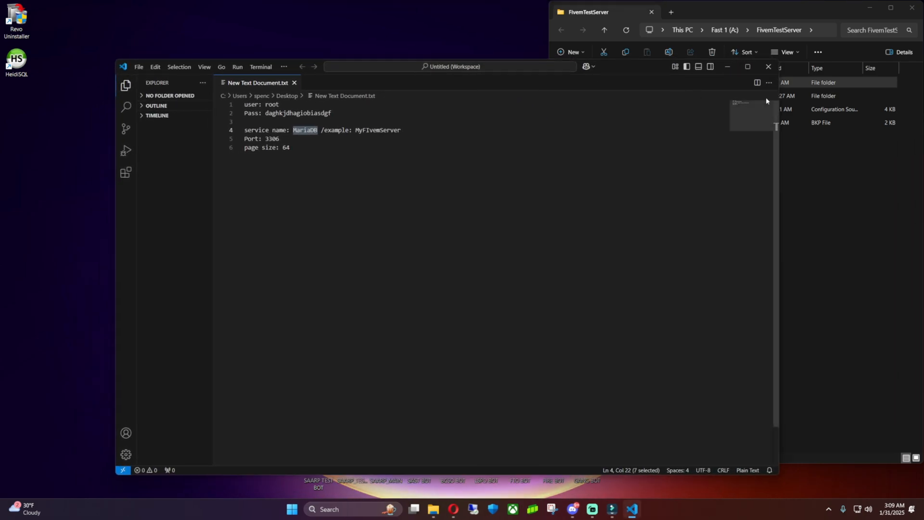
click(729, 71)
Rename the note to Database and reopen it in VS Code at the upper right.
click(426, 165)
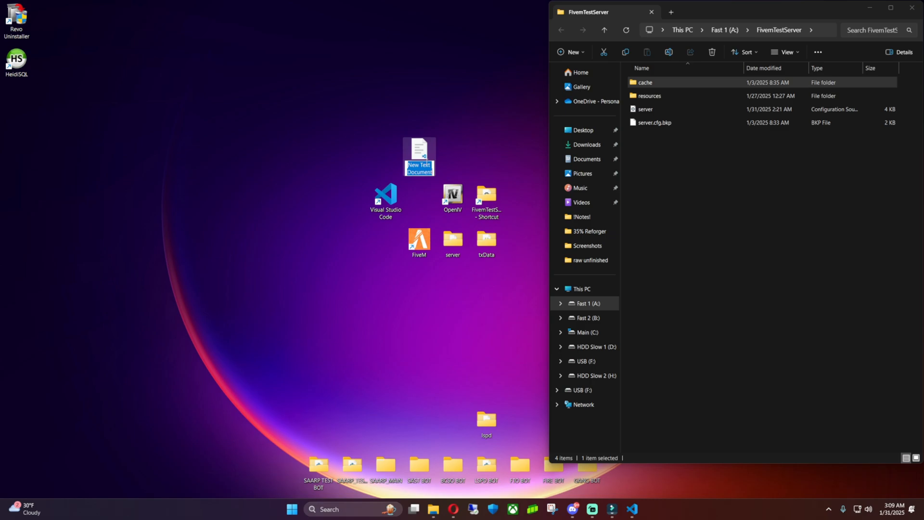
text(Data)
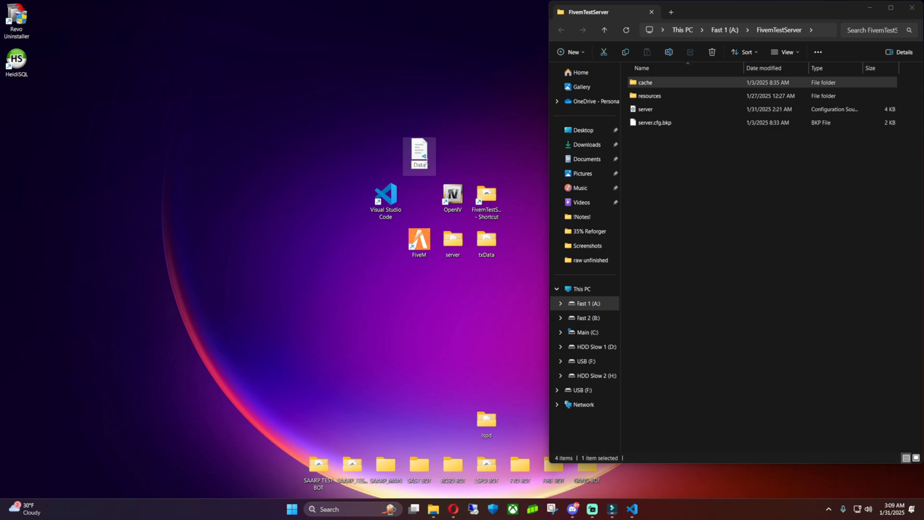
text(base)
key(Return)
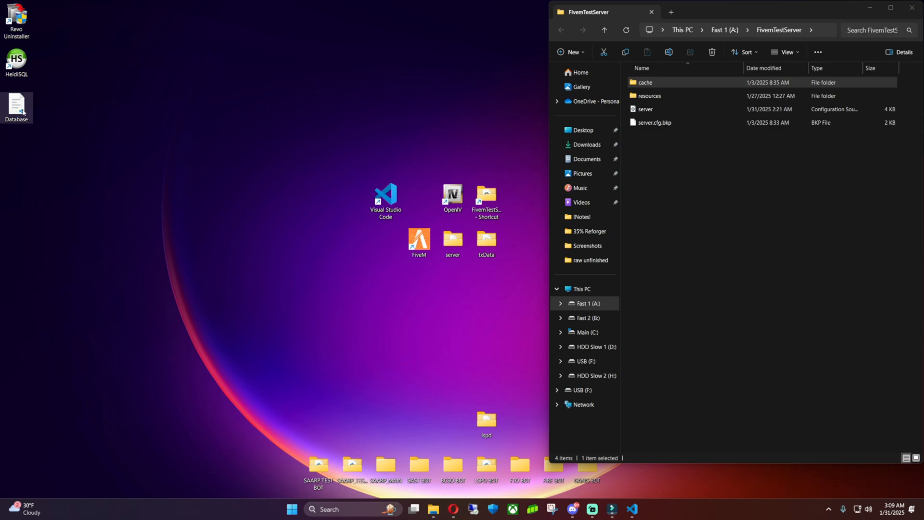
drag(16, 105, 420, 198)
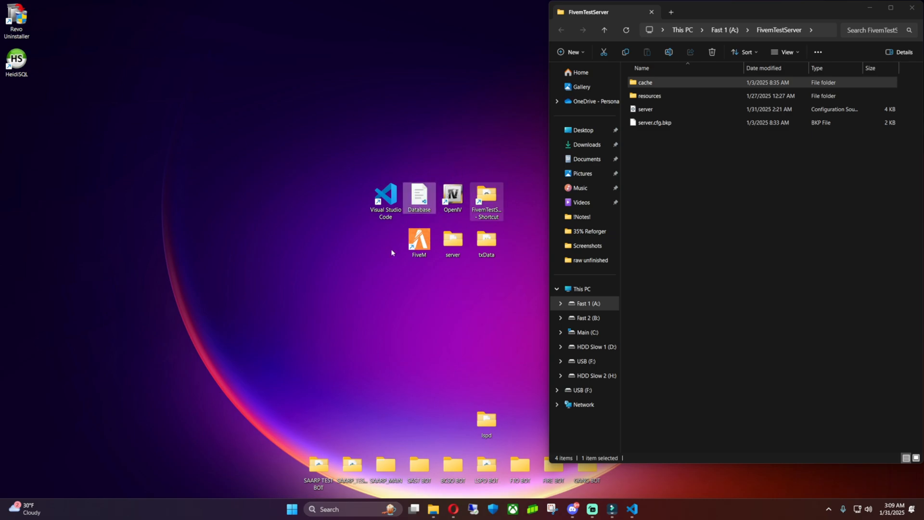
double_click(422, 197)
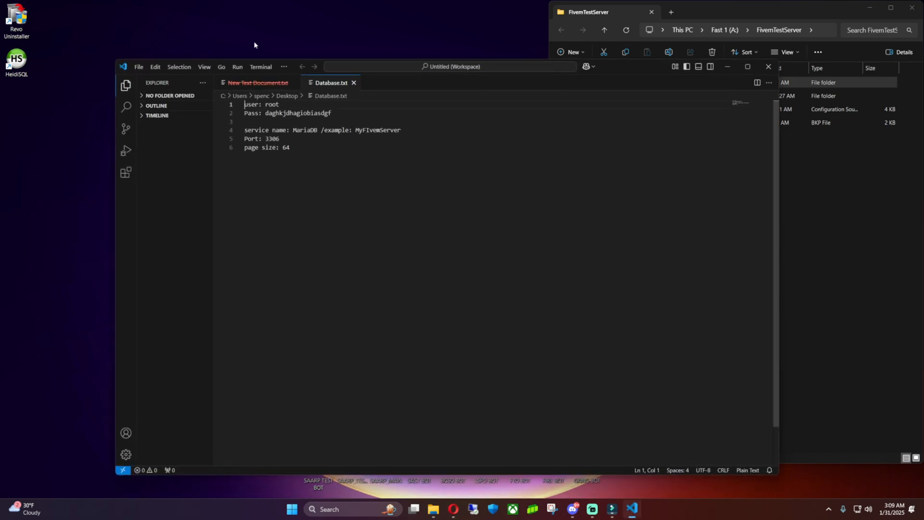
drag(643, 73, 787, 17)
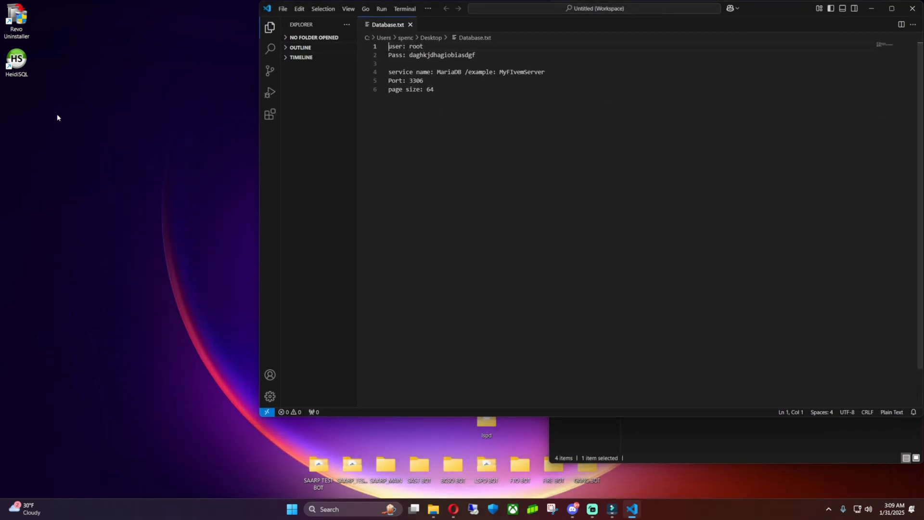
click(21, 66)
Launch HeidiSQL, delete the old Unnamed session, and create a new session.
double_click(19, 63)
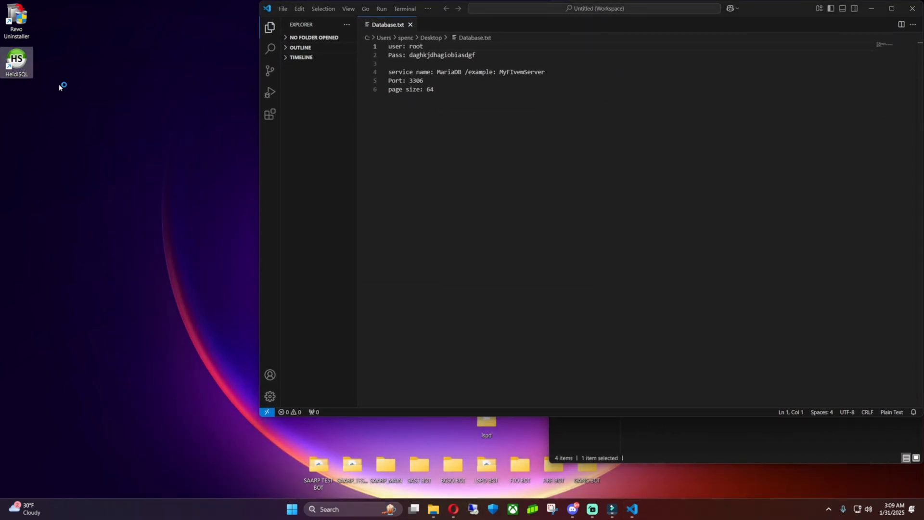
drag(203, 83, 185, 77)
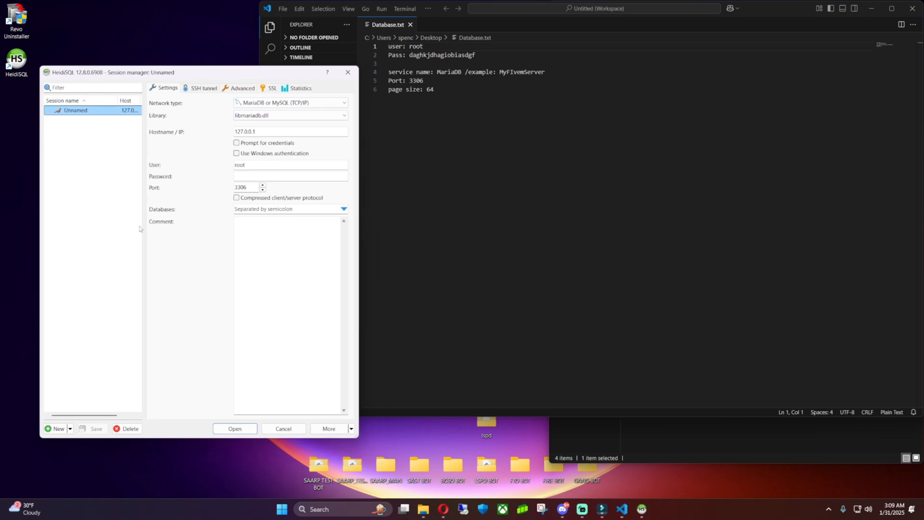
click(127, 429)
click(483, 252)
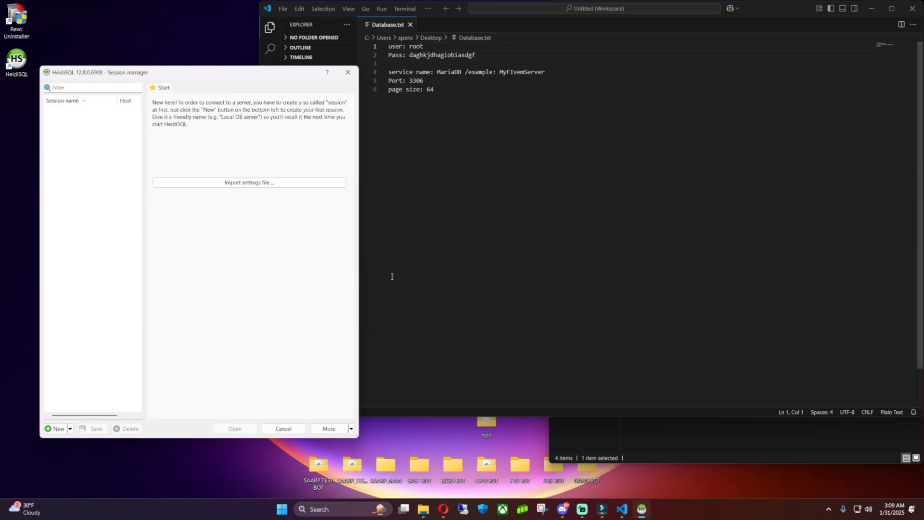
click(58, 428)
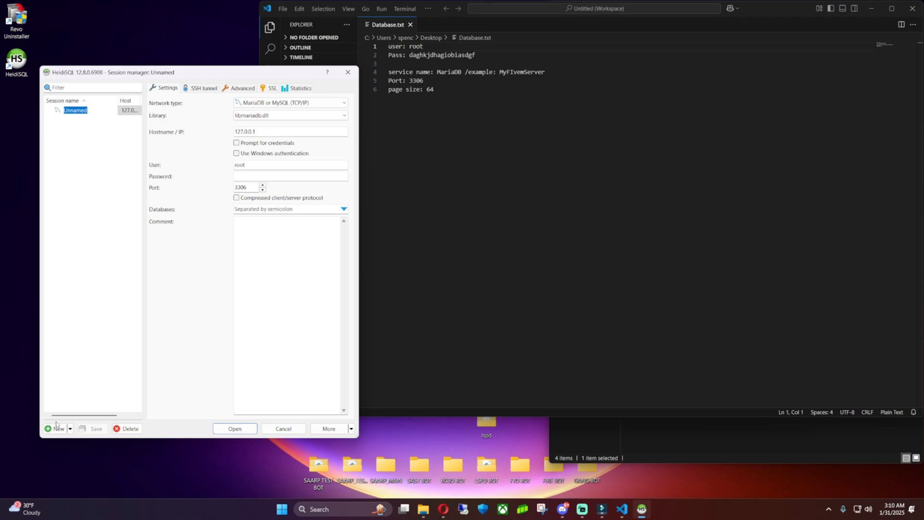
drag(227, 77, 492, 109)
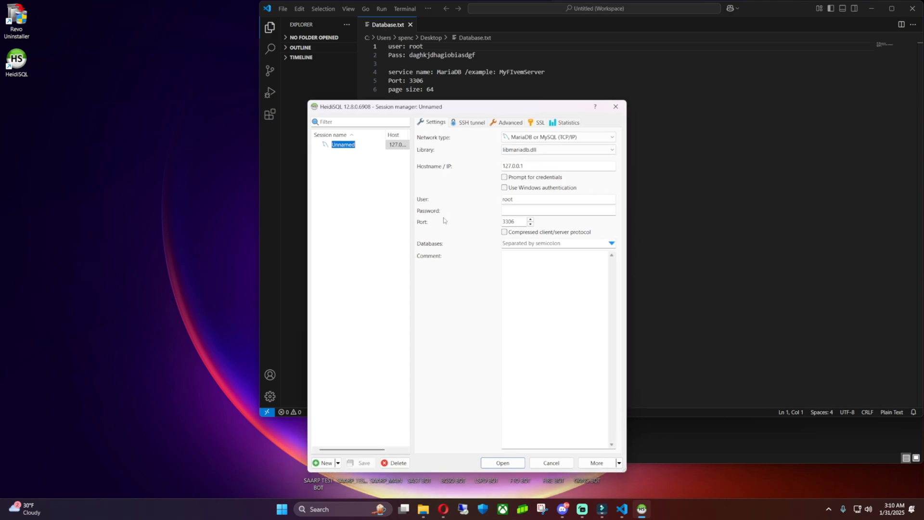
Log in as root with the password pasted from Database.txt on port 3306.
click(521, 200)
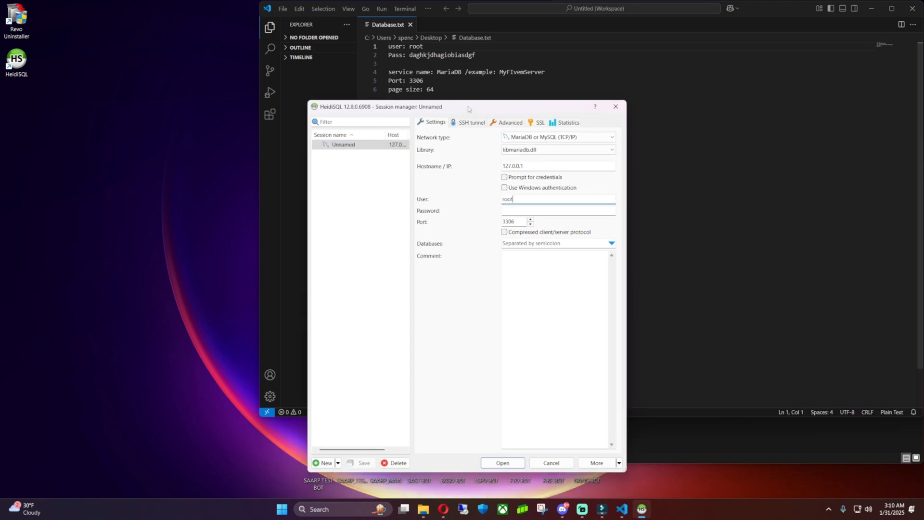
drag(386, 109, 231, 94)
click(437, 55)
double_click(438, 55)
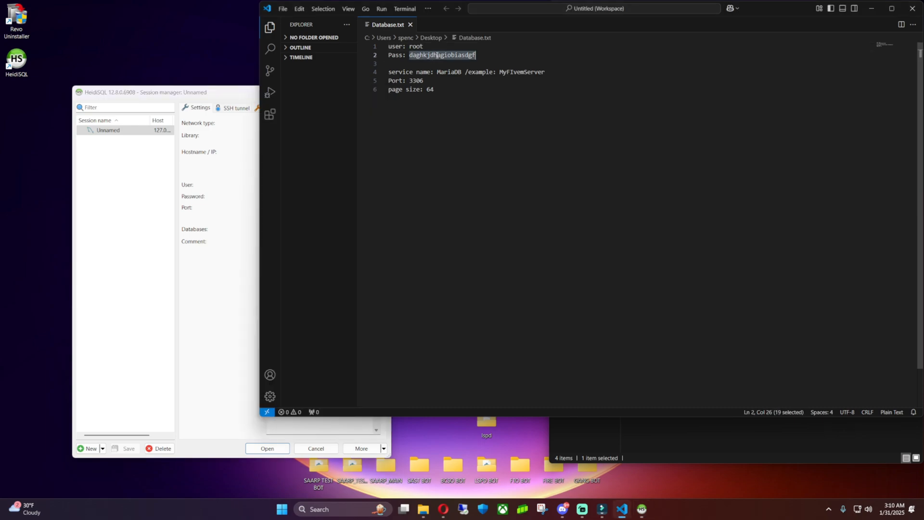
click(202, 266)
key(Tab)
key(ctrl+v)
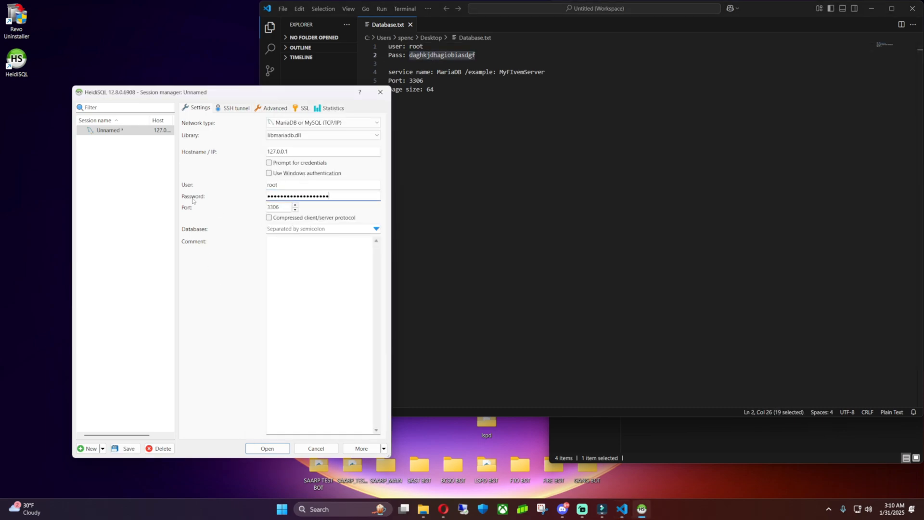
click(539, 167)
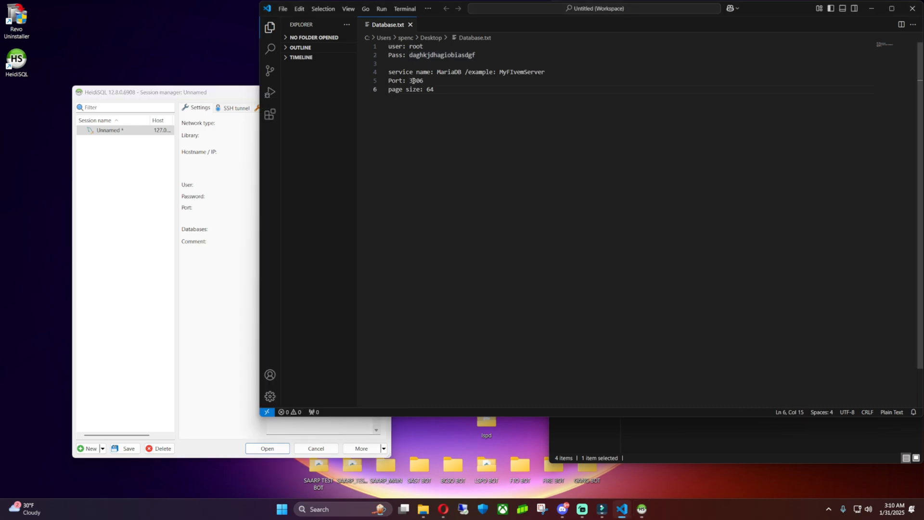
click(197, 326)
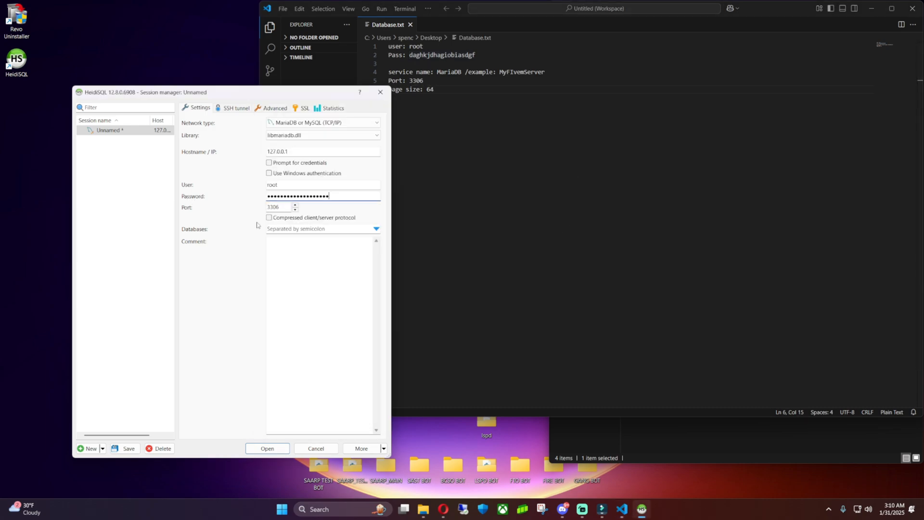
click(267, 448)
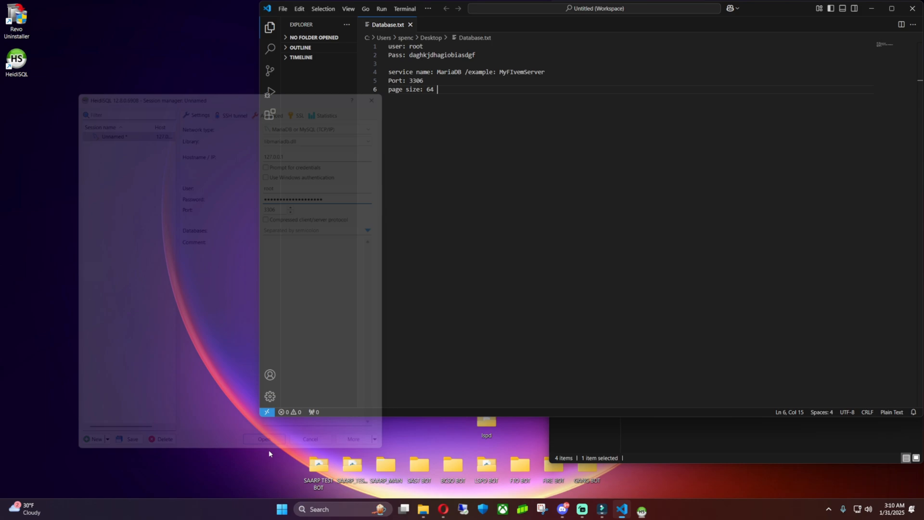
drag(349, 95, 190, 206)
click(459, 89)
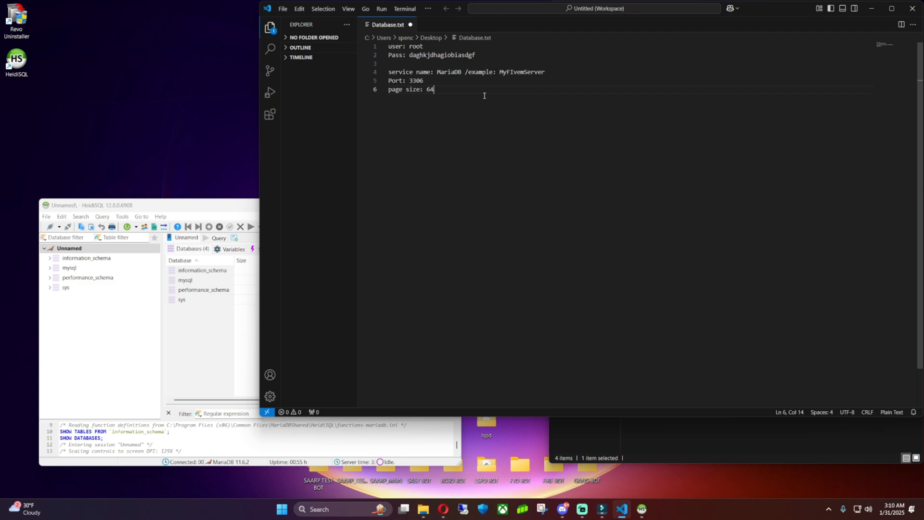
Type 'Database 1: FivemCreationTestServer' on line 9 below the page size note.
key(Return)
text(Datga)
click(471, 90)
key(Return)
key(Return)
key(Right)
text(abase)
text(^$&^#@&*)
key(BackSpace)
key(BackSpace)
key(BackSpace)
key(BackSpace)
key(BackSpace)
key(BackSpace)
key(BackSpace)
text(FivemC)
click(226, 206)
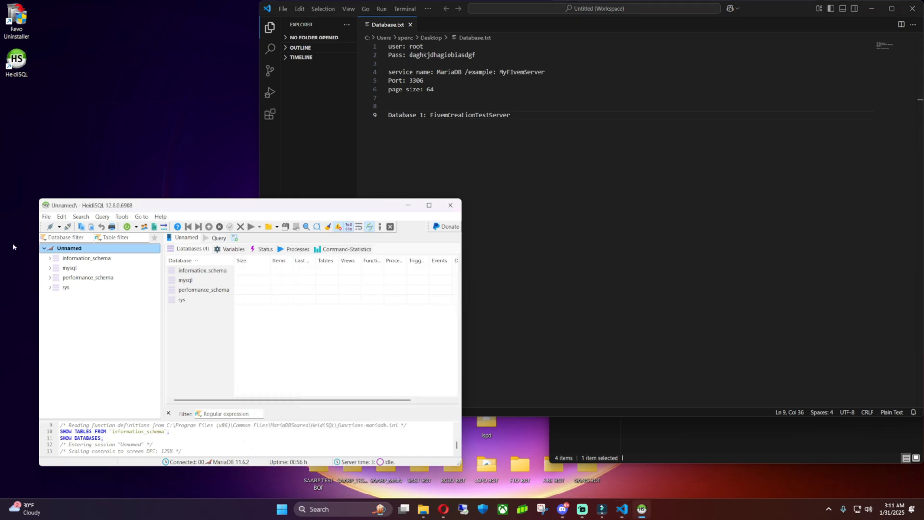
Create a new database named FivemCreationTestServer, pasting its name from the notes.
right_click(69, 251)
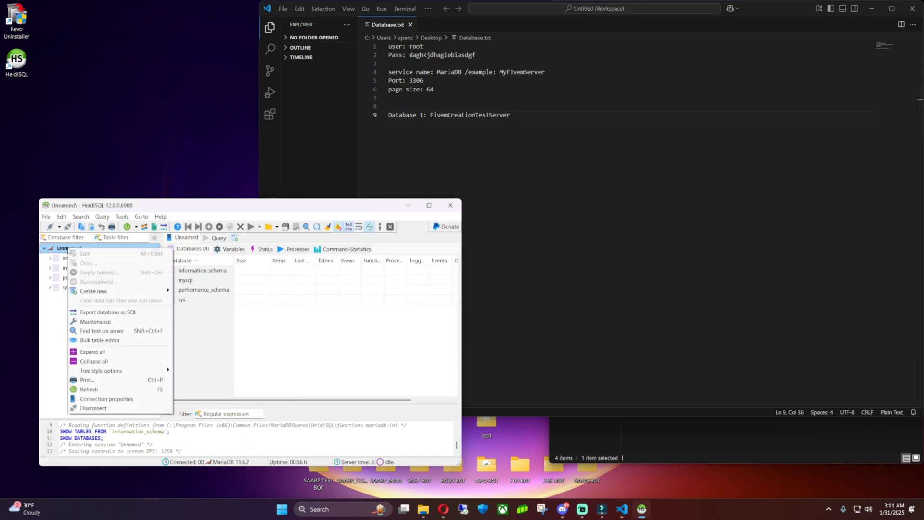
mouse_move(146, 292)
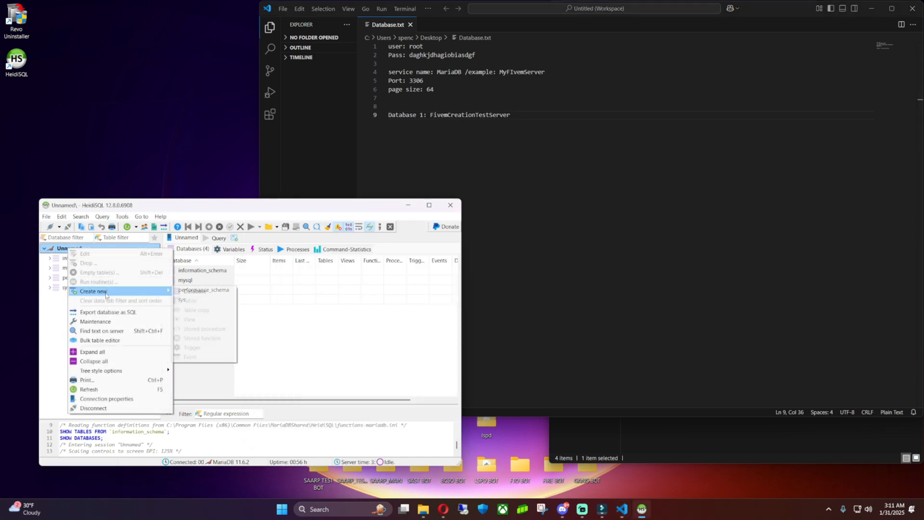
click(202, 292)
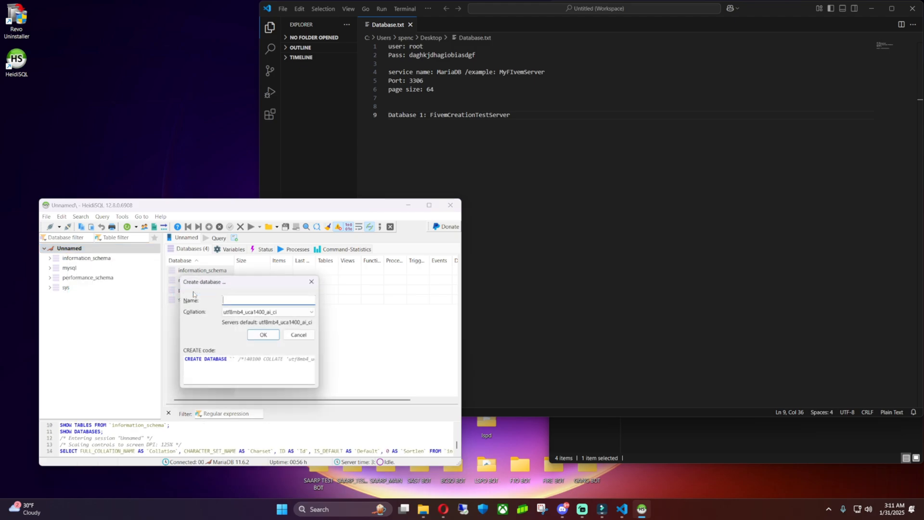
double_click(466, 113)
key(ctrl+c)
click(243, 299)
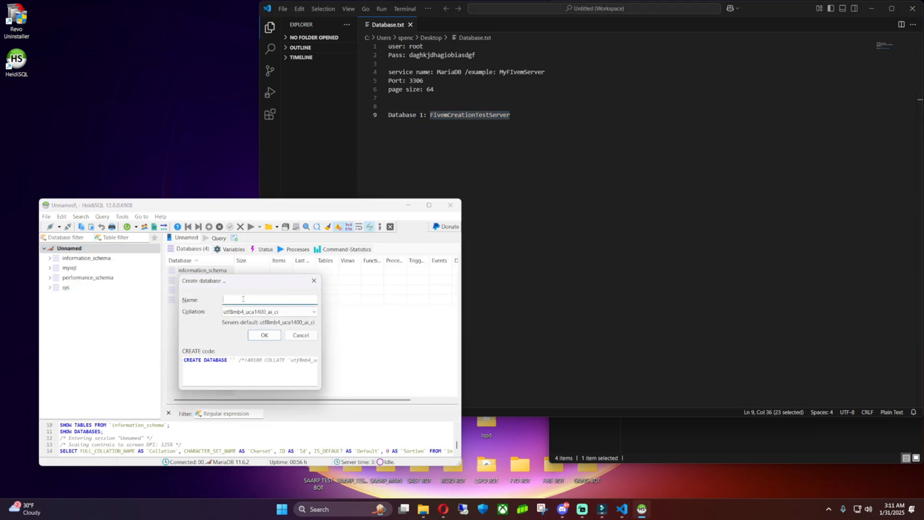
key(ctrl+v)
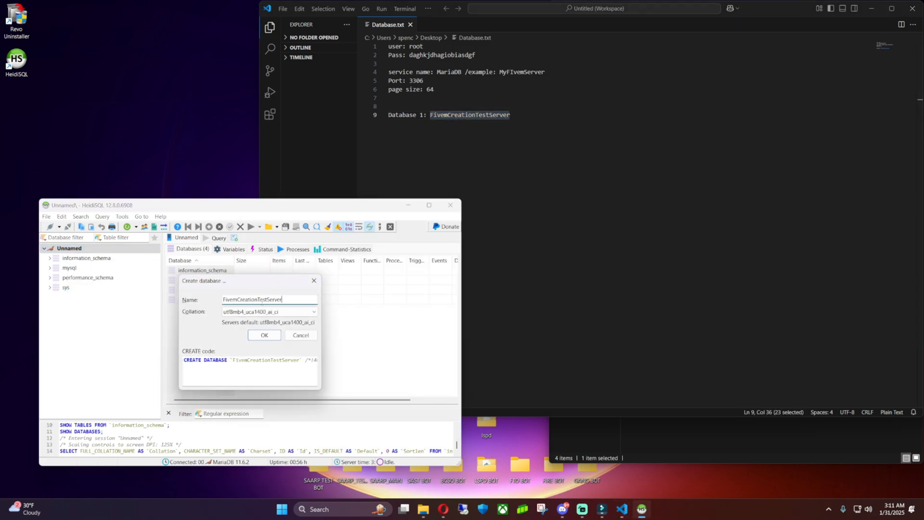
click(271, 334)
Open the empty fivemcreationtestserver database and minimize the notes editor.
click(90, 258)
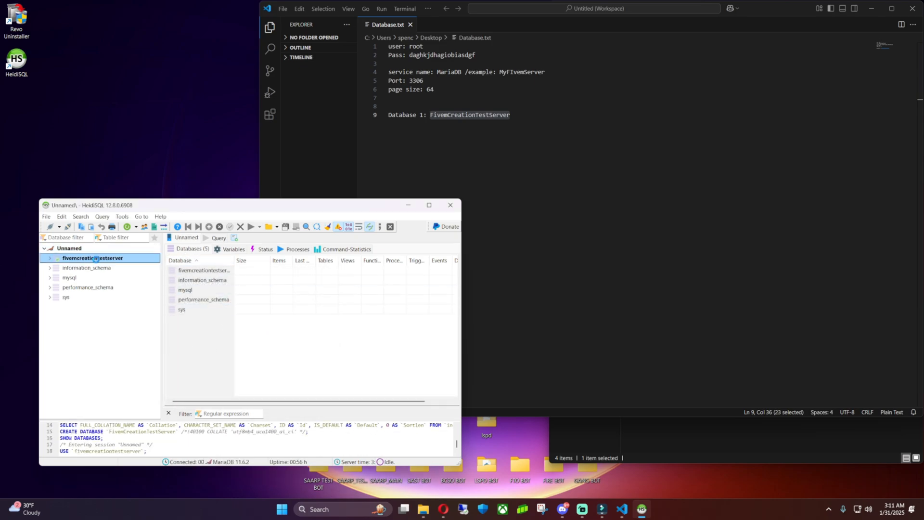
drag(211, 211, 197, 184)
click(502, 148)
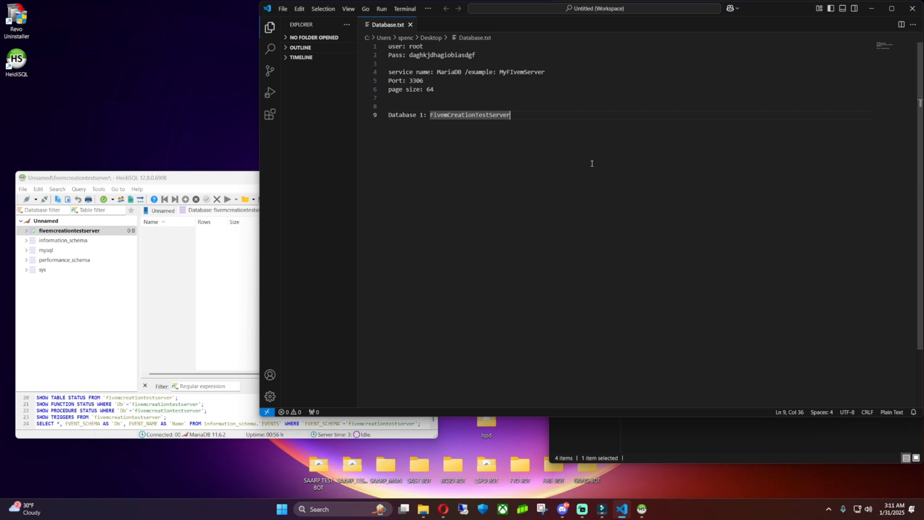
click(177, 264)
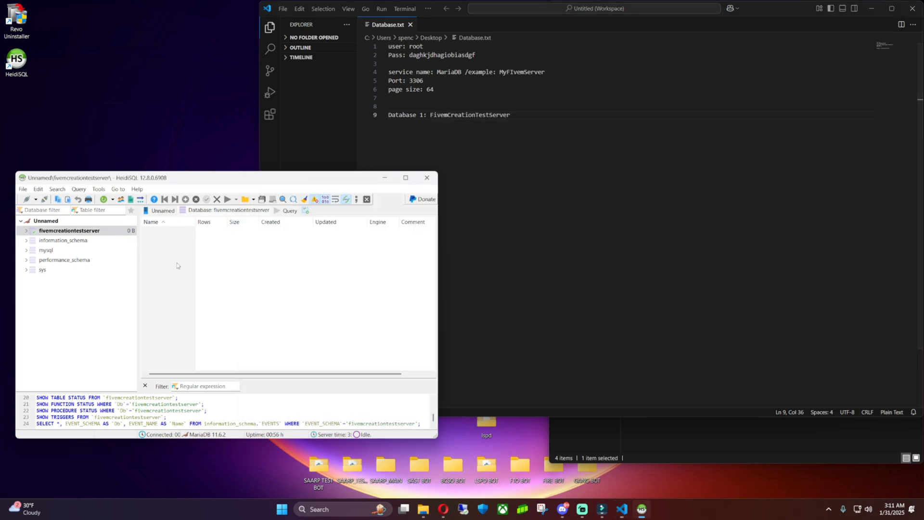
click(617, 183)
drag(767, 8, 569, 48)
click(668, 46)
Bring up the OxMySQL documentation page in a restored, smaller browser window.
click(450, 514)
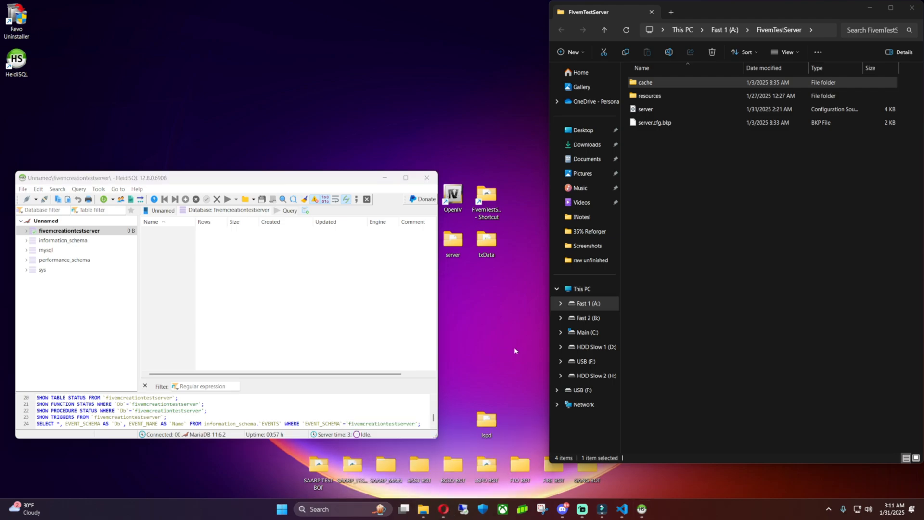
click(493, 448)
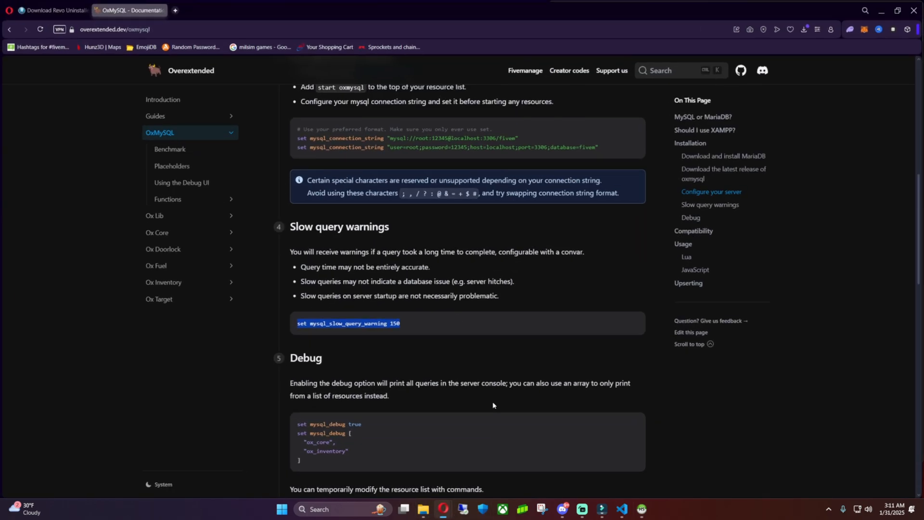
drag(256, 15, 322, 29)
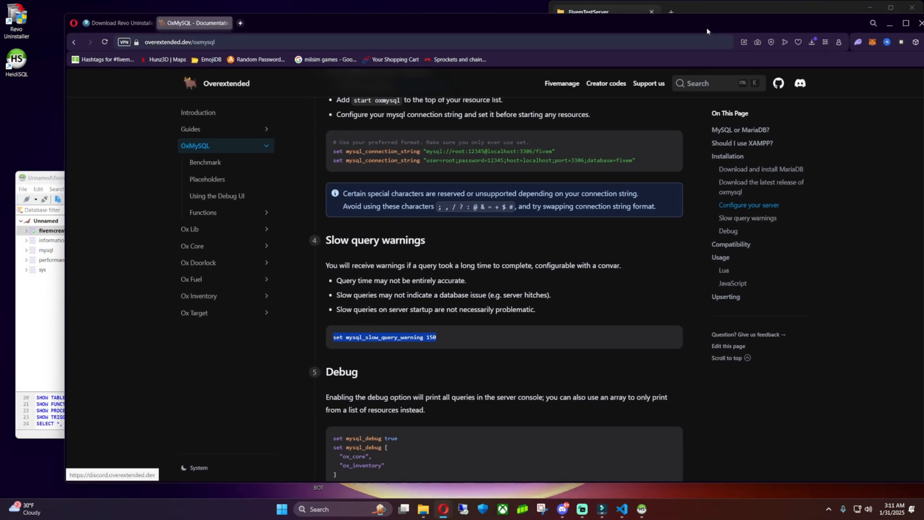
drag(720, 23, 678, 30)
scroll(474, 294, up, 8)
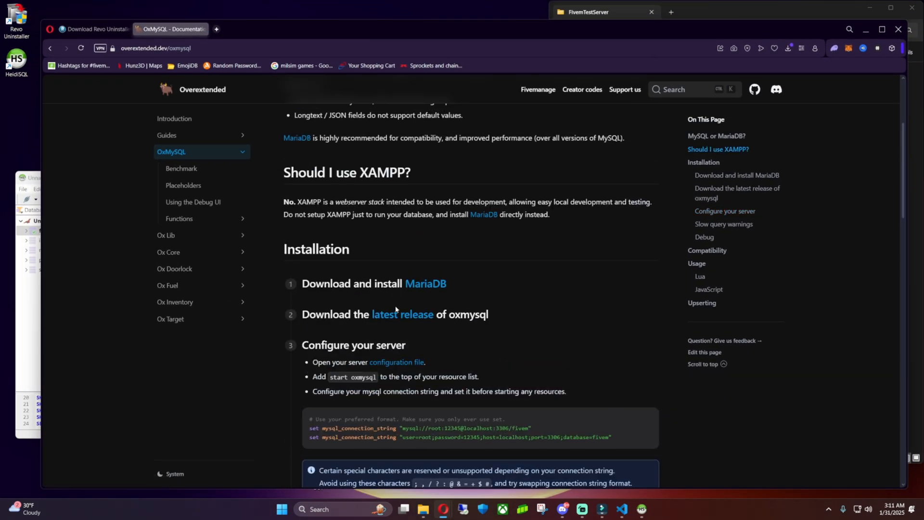
scroll(475, 293, down, 5)
scroll(475, 294, up, 1)
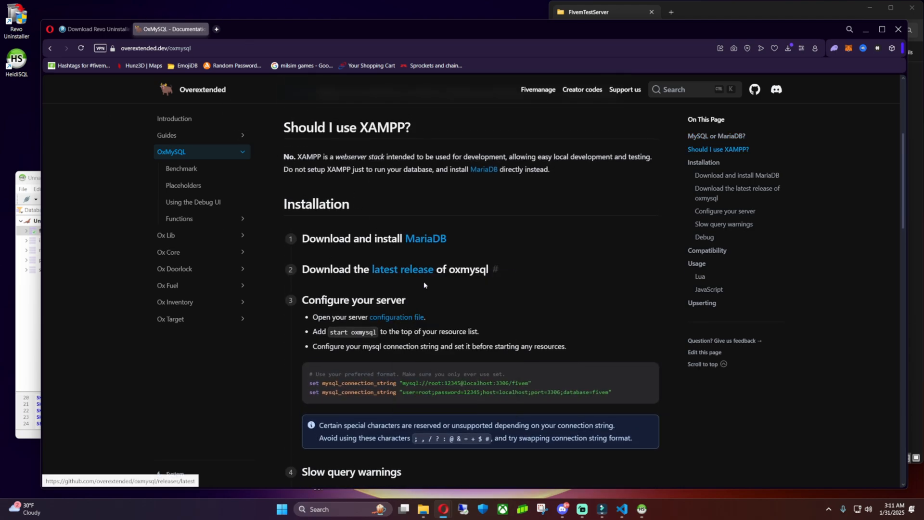
Download oxmysql.zip from the latest oxmysql release assets and minimize Opera.
click(418, 271)
scroll(382, 209, down, 8)
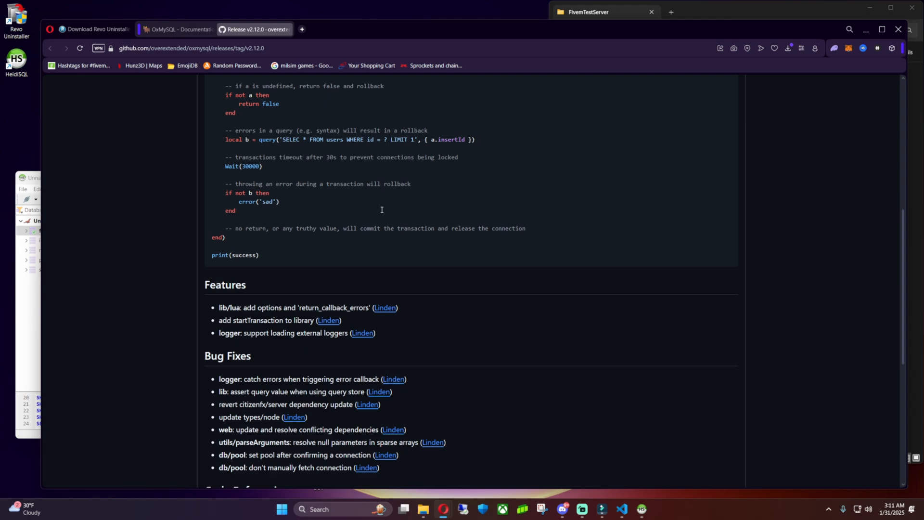
scroll(382, 209, down, 7)
right_click(241, 365)
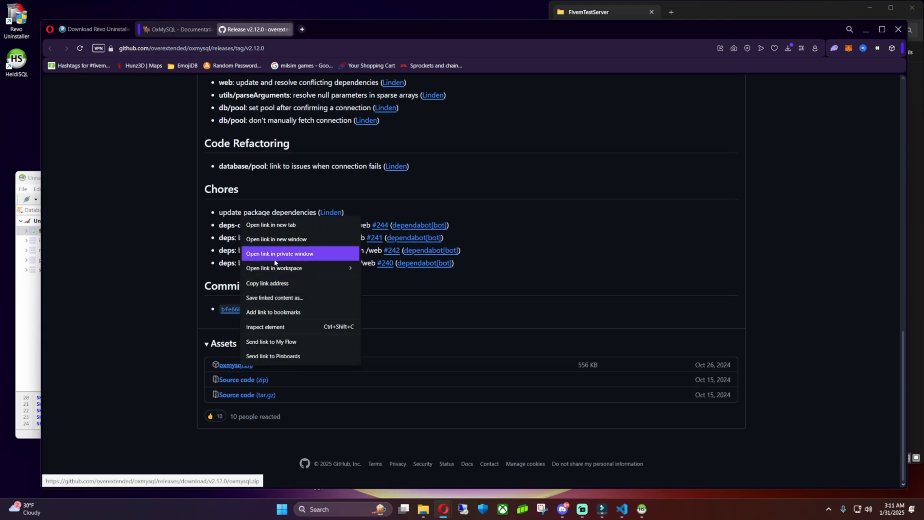
click(233, 366)
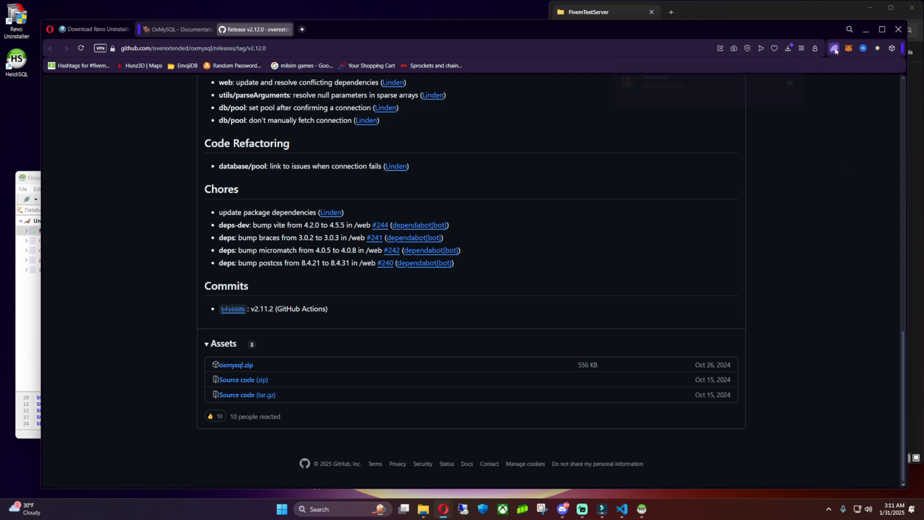
click(866, 30)
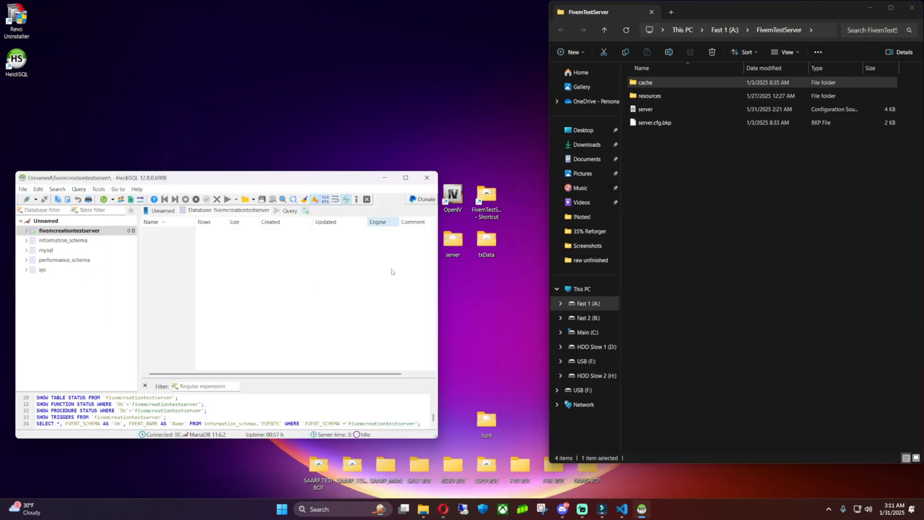
Extract oxmysql.zip into Downloads\oxmysql with WinRAR and move Downloads to its own window.
click(671, 12)
click(588, 145)
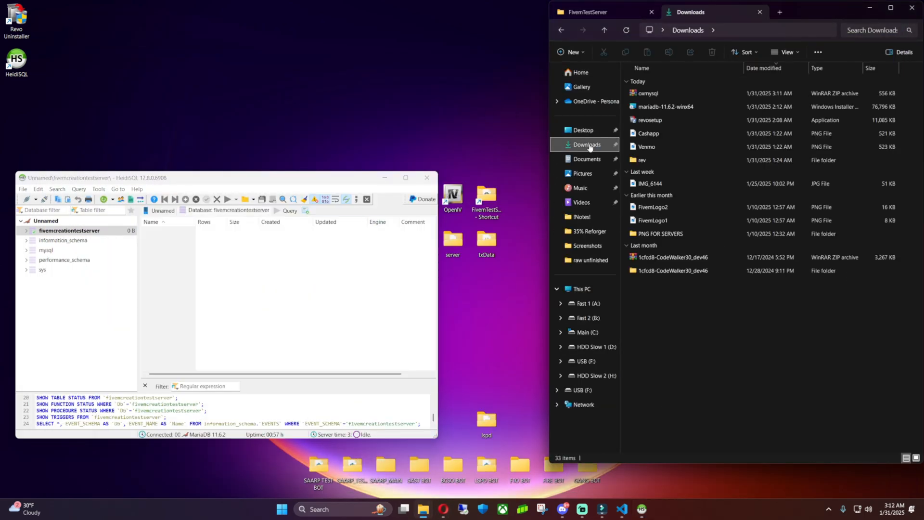
click(655, 95)
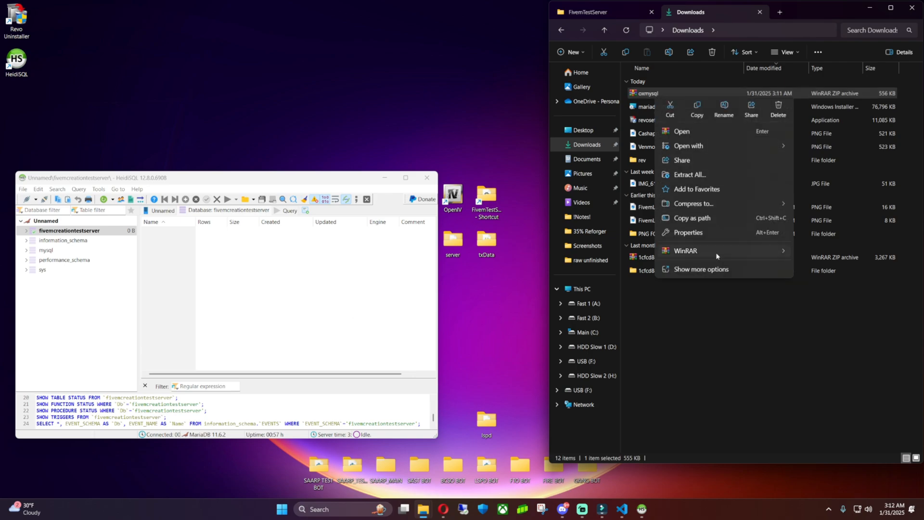
click(699, 254)
click(815, 266)
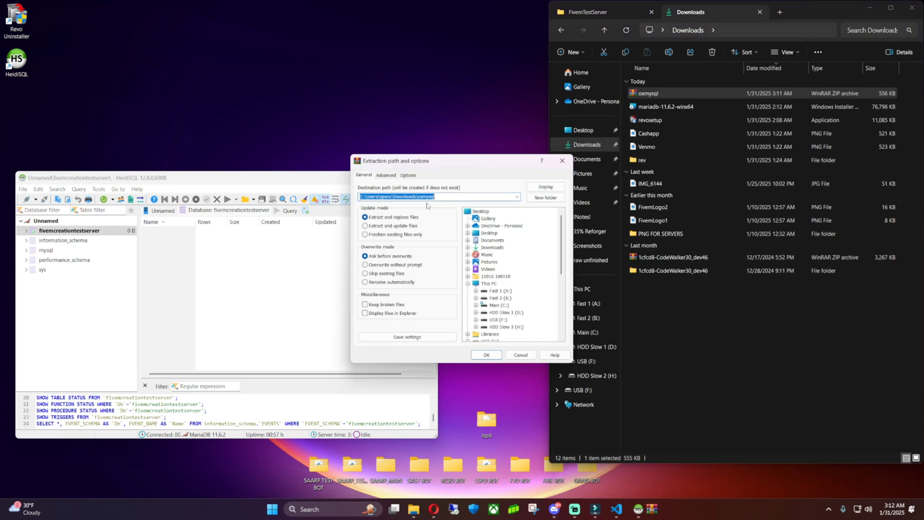
click(487, 355)
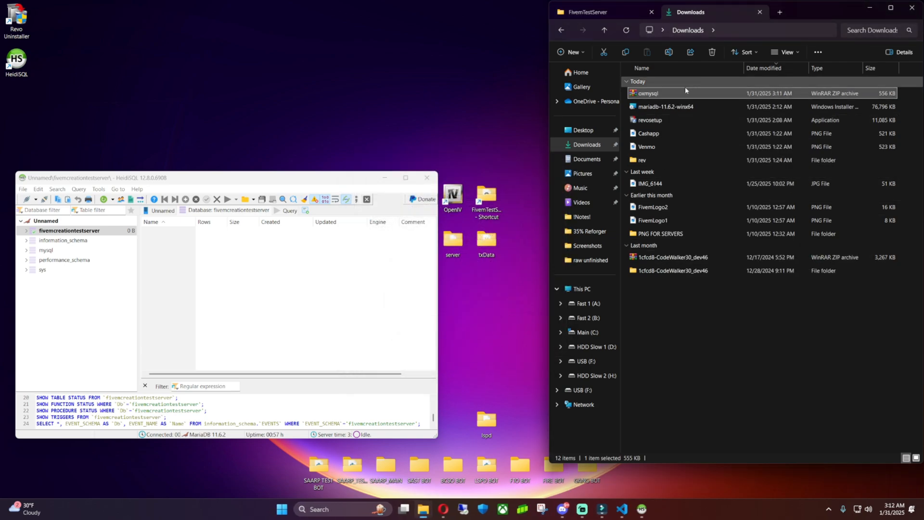
drag(708, 15, 391, 77)
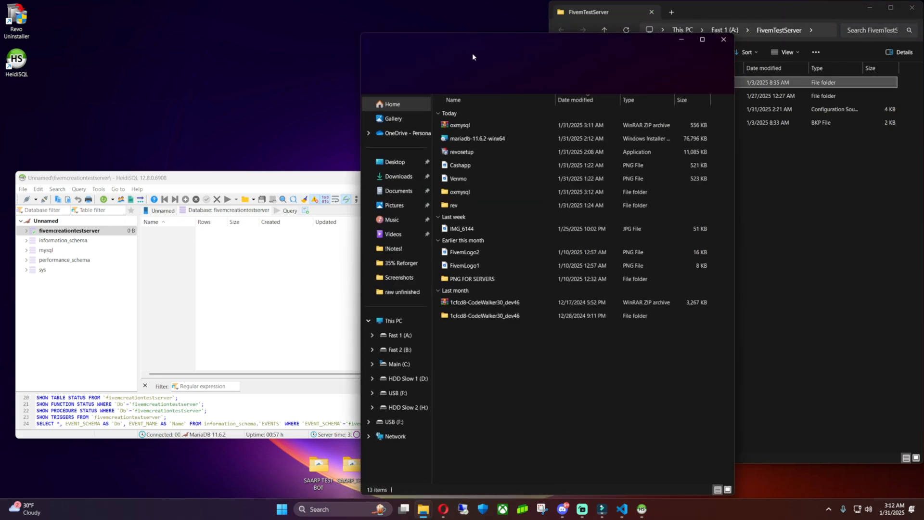
drag(599, 44, 348, 22)
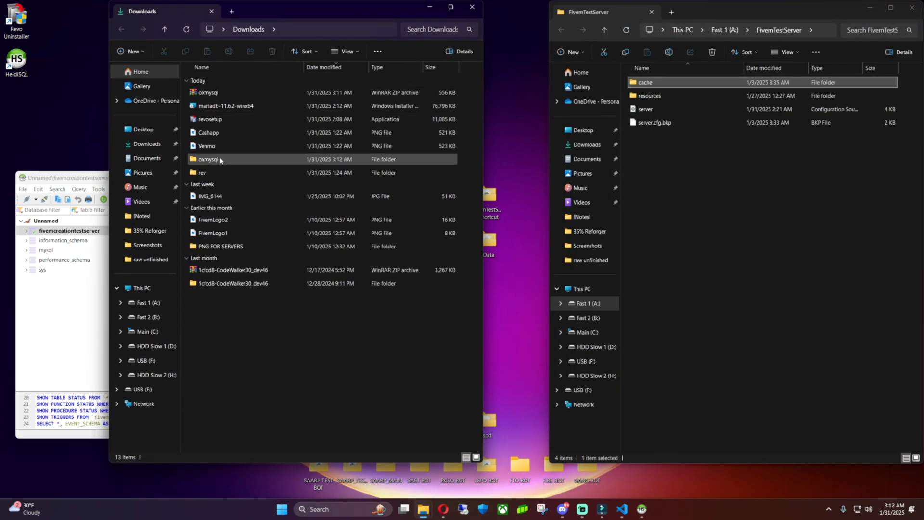
double_click(221, 160)
Open the FivemTestServer resources folder and reopen the extracted oxmysql folder.
click(654, 103)
double_click(657, 97)
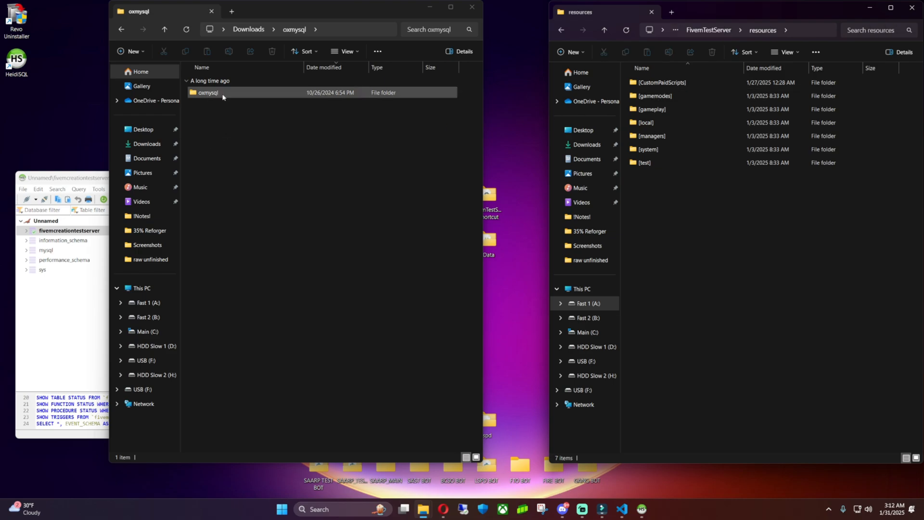
click(248, 29)
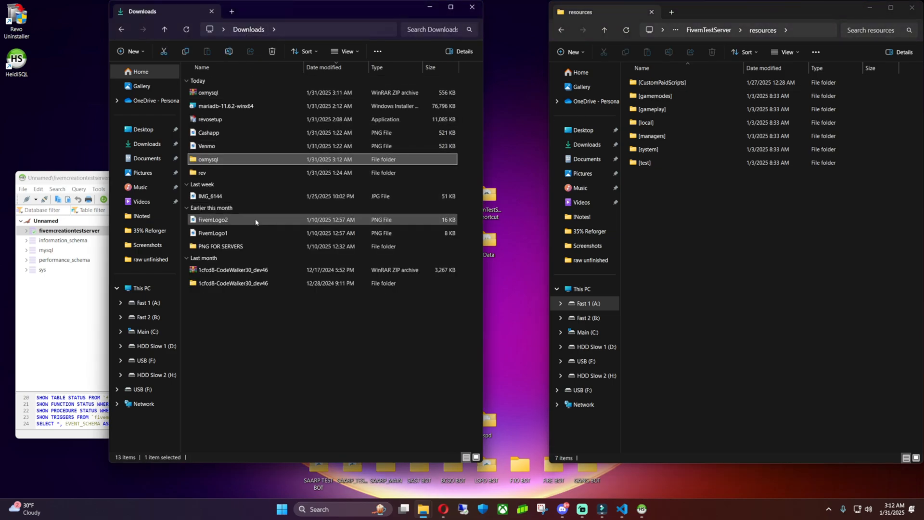
double_click(217, 163)
drag(218, 97, 241, 118)
Inspect the files of the nested oxmysql resource folder, ending in the outer oxmysql folder.
double_click(274, 92)
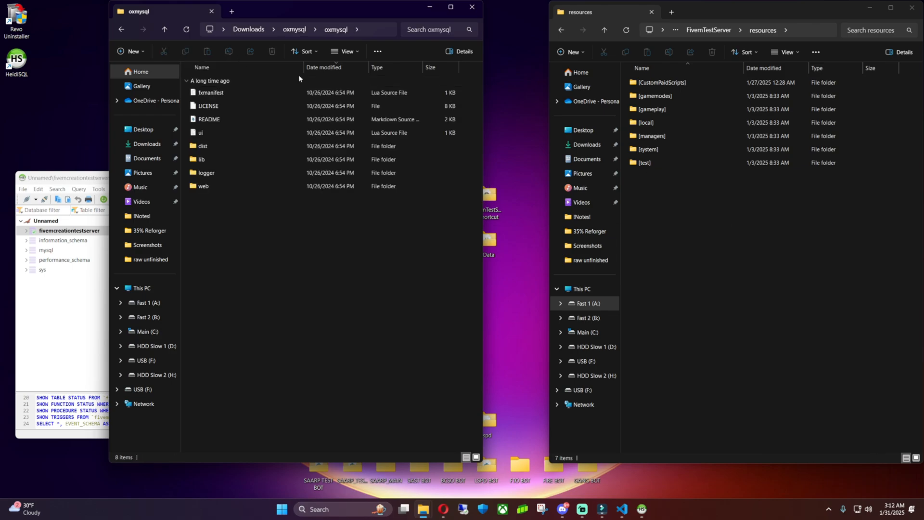
click(293, 29)
click(248, 30)
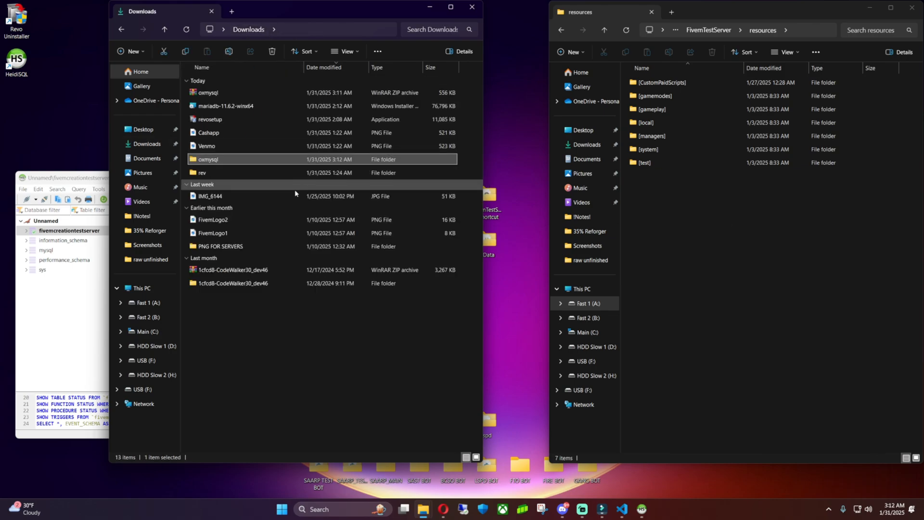
double_click(219, 162)
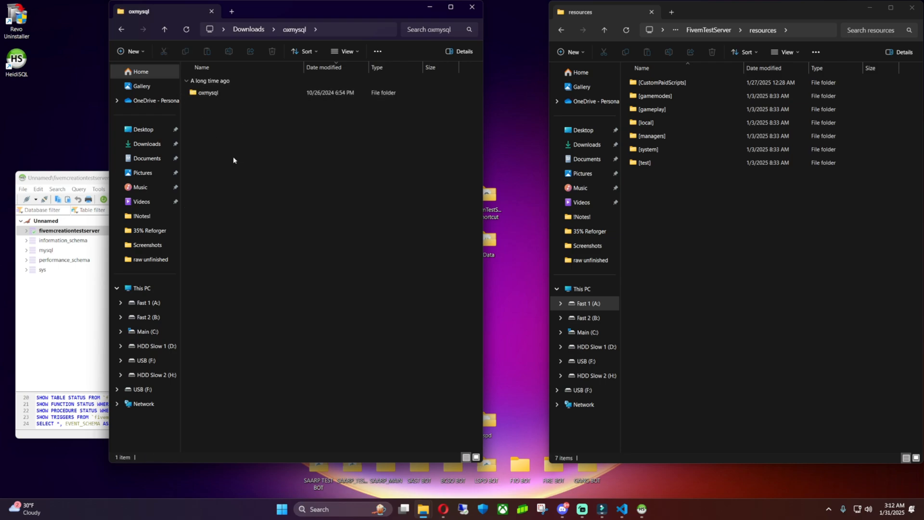
click(248, 30)
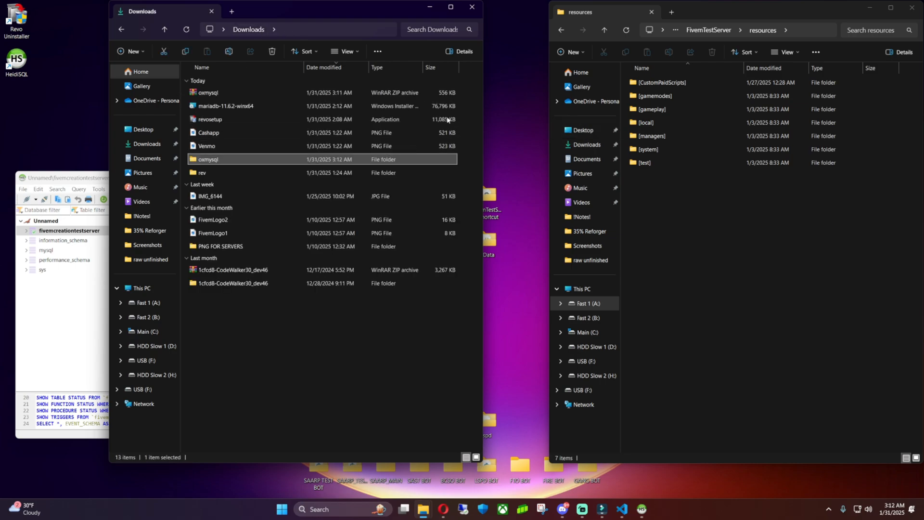
double_click(215, 161)
double_click(211, 93)
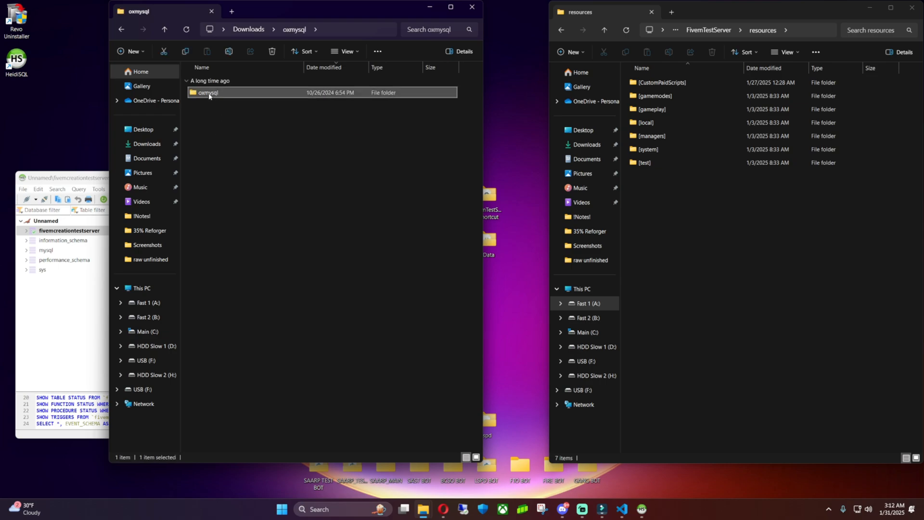
drag(294, 247, 318, 249)
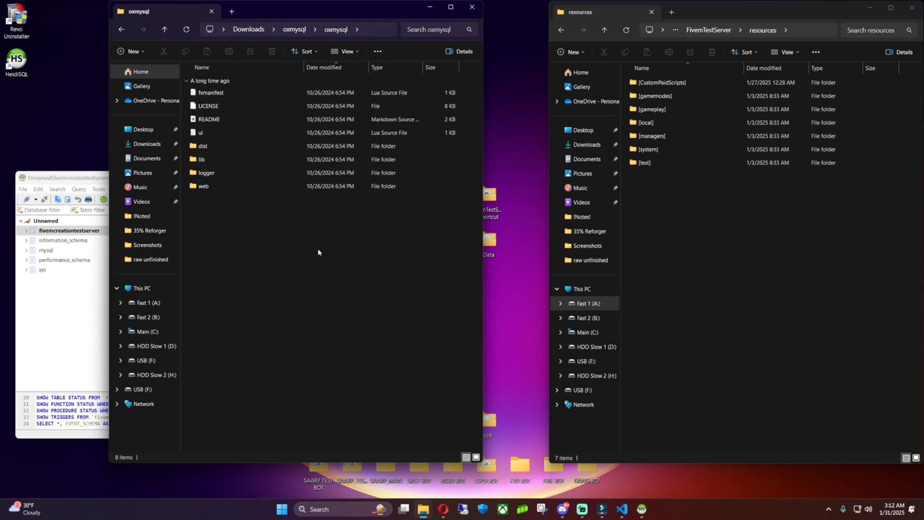
click(299, 32)
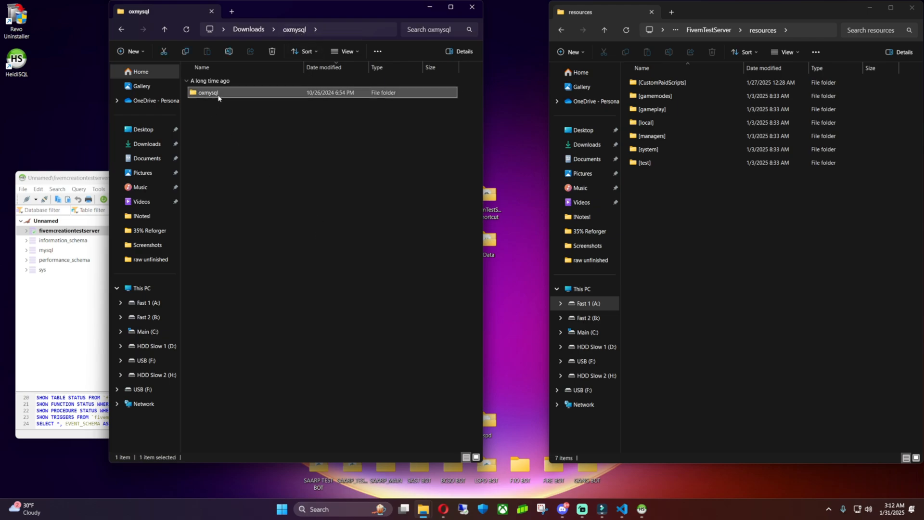
Move the downloaded oxmysql folder into [CustomPaidScripts] > [NewVideo], replacing the existing files.
key(ctrl+x)
click(691, 203)
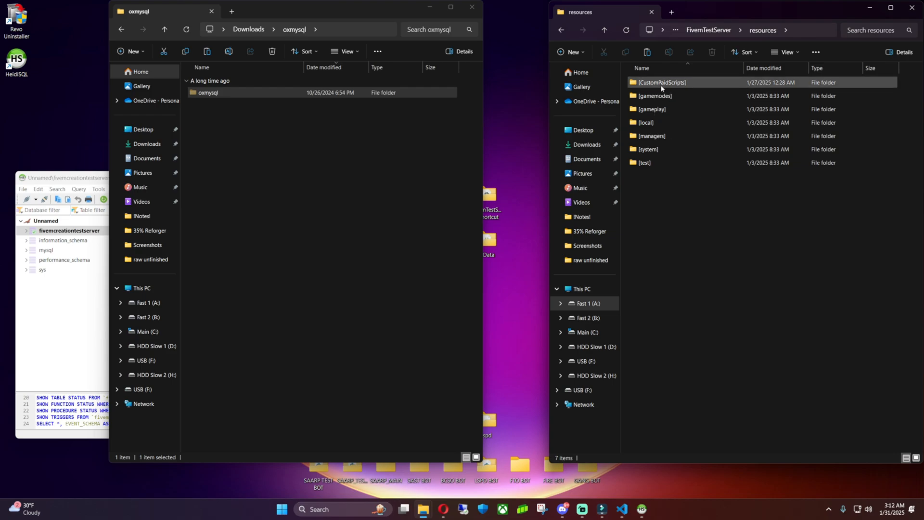
right_click(715, 203)
click(675, 205)
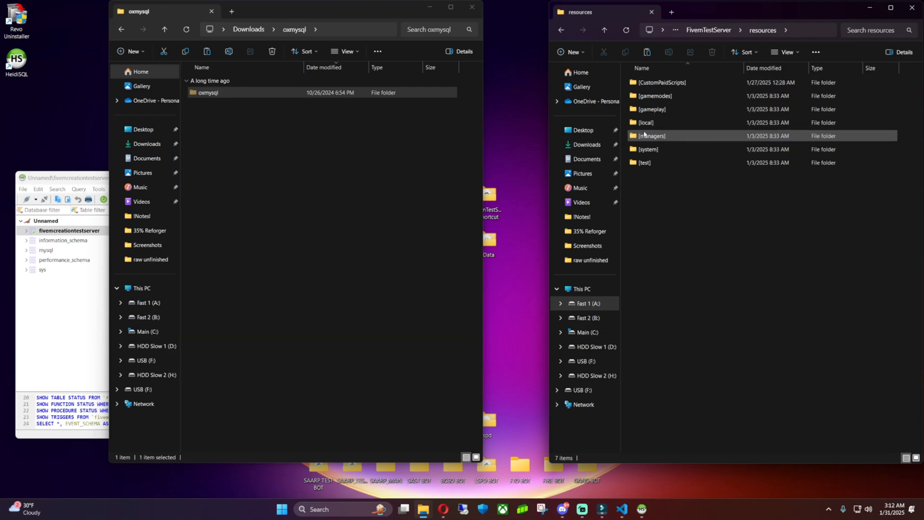
double_click(668, 85)
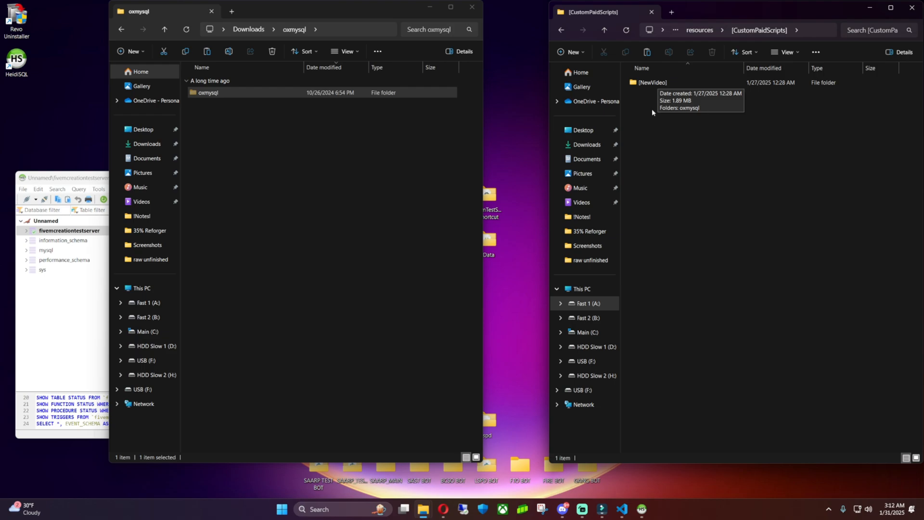
double_click(657, 86)
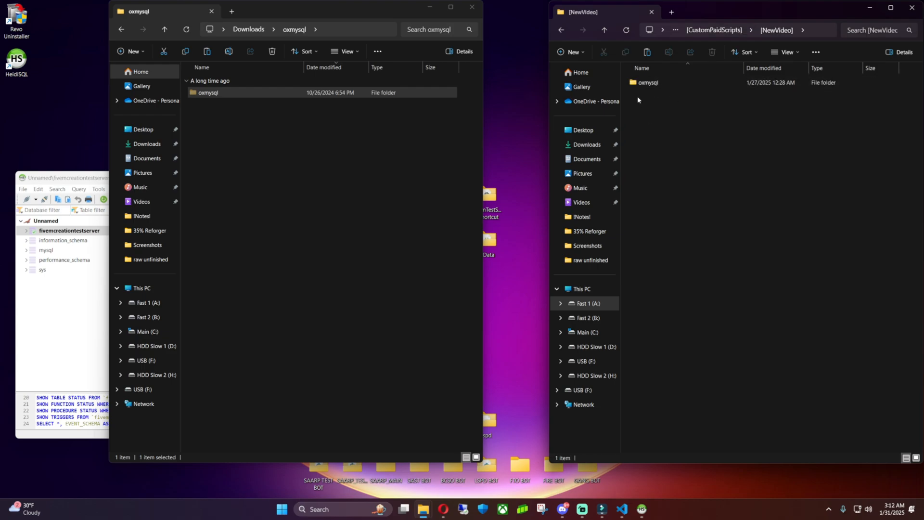
right_click(698, 117)
click(716, 128)
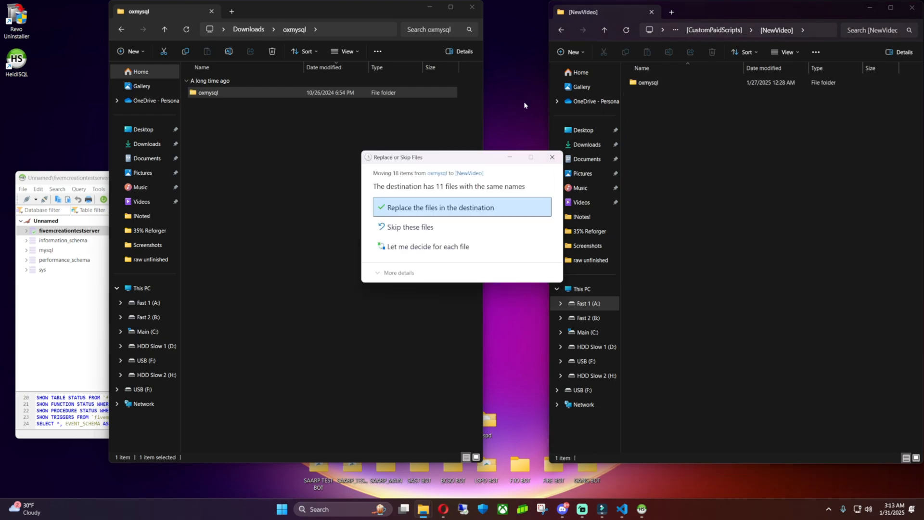
click(484, 207)
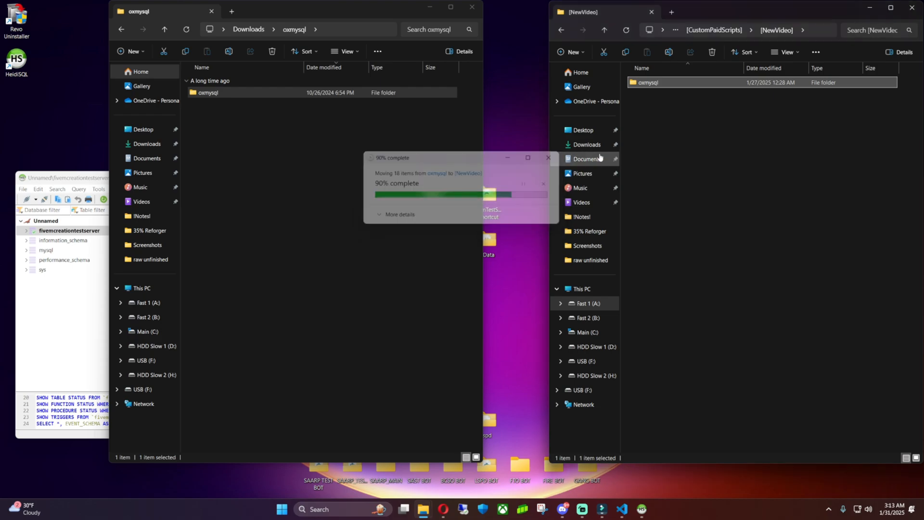
Close the Downloads window and go back up to the FivemTestServer folder.
click(249, 29)
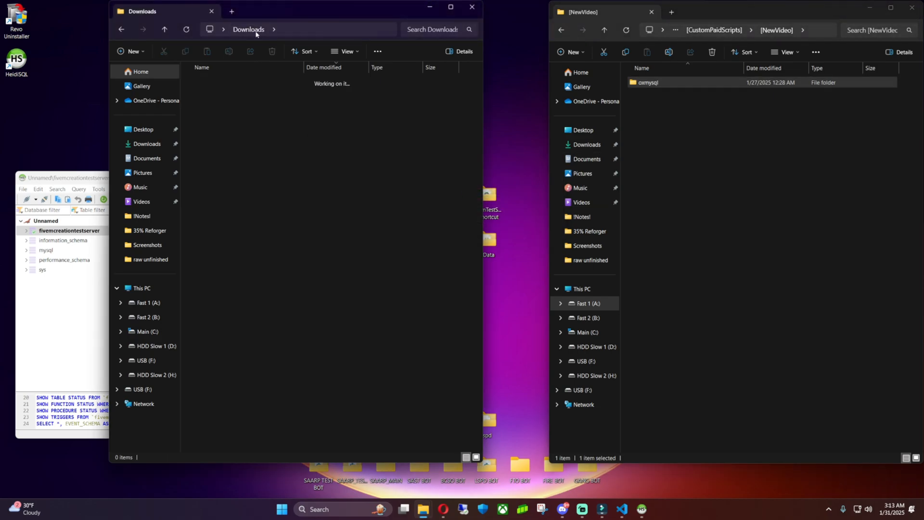
click(471, 8)
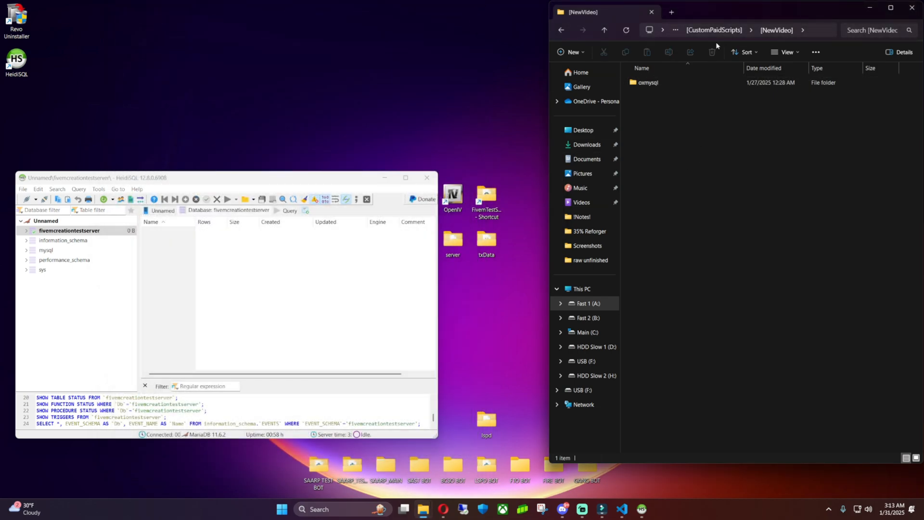
click(708, 30)
click(703, 30)
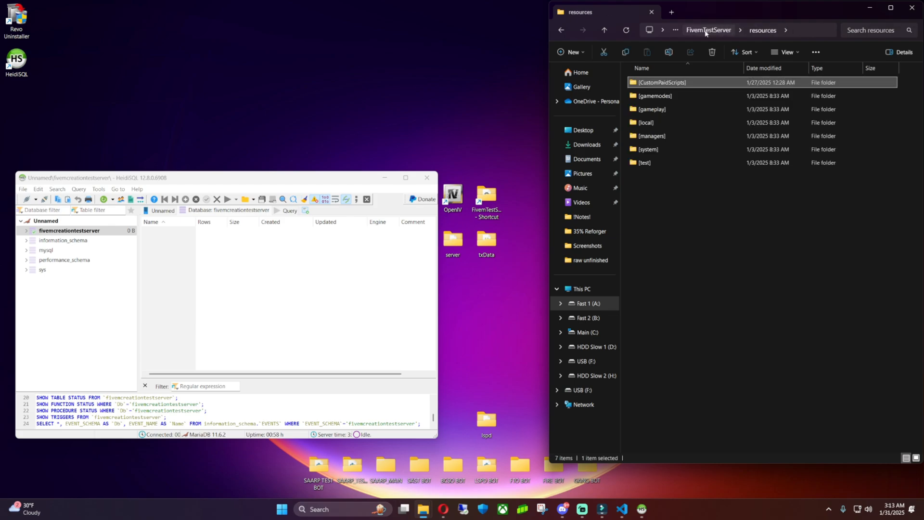
click(703, 30)
Open server.cfg and copy both example connection-string lines from the OxMySQL documentation.
double_click(656, 110)
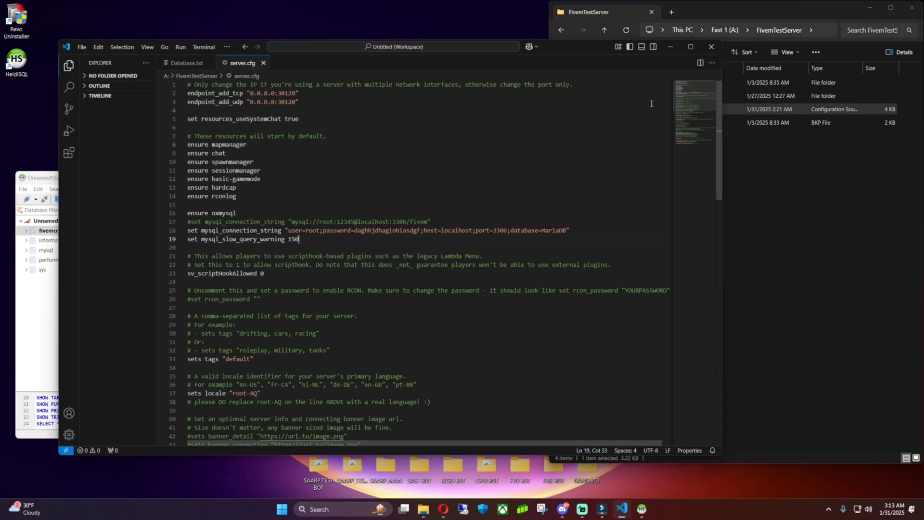
click(208, 213)
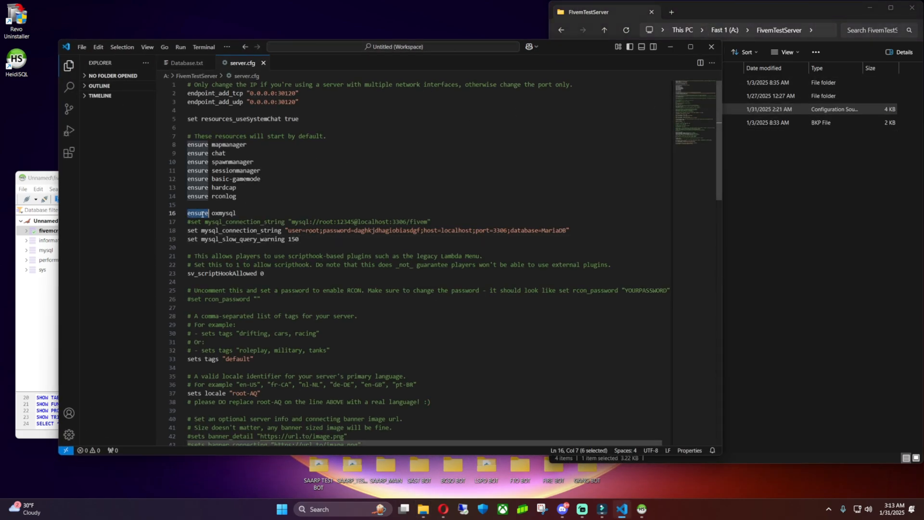
double_click(218, 214)
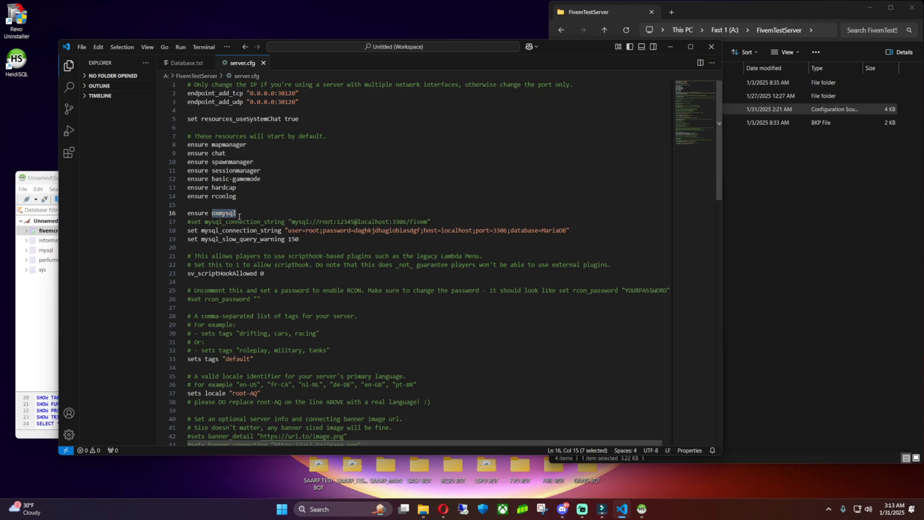
click(443, 509)
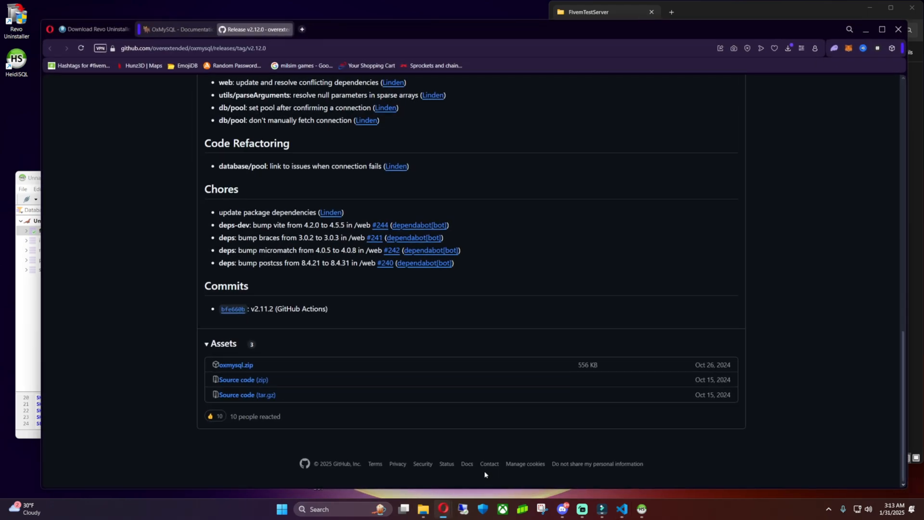
click(178, 28)
scroll(404, 177, down, 5)
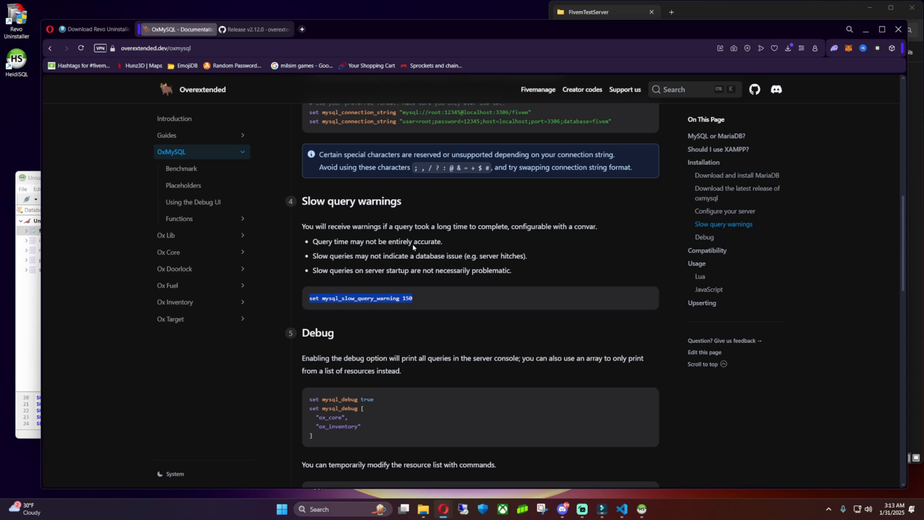
scroll(447, 288, up, 2)
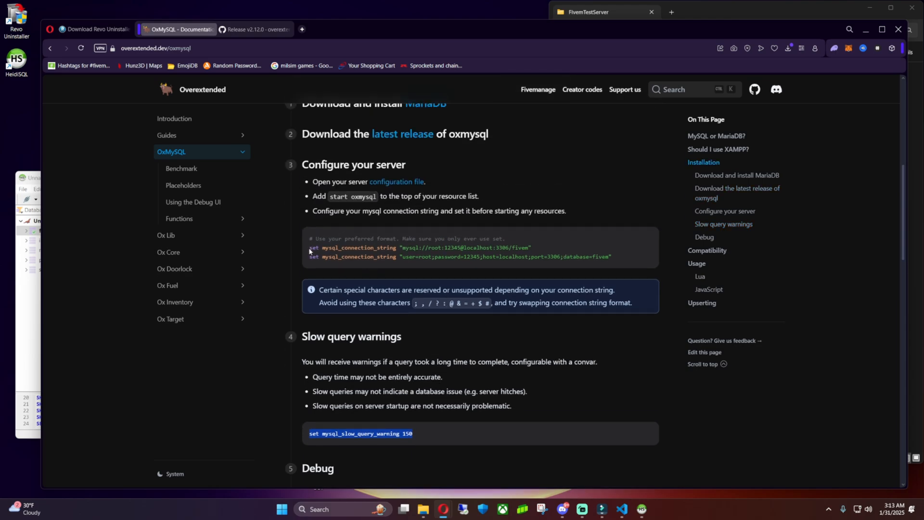
drag(310, 251, 627, 263)
key(ctrl+c)
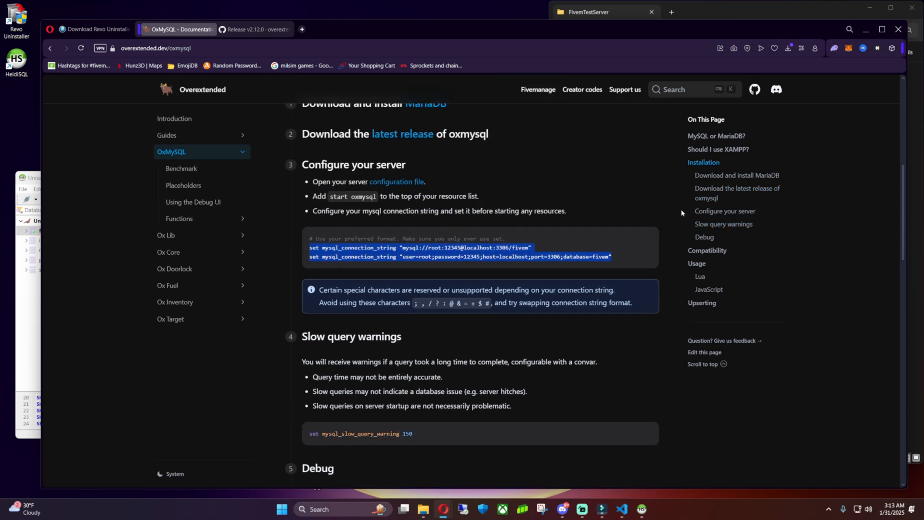
click(866, 30)
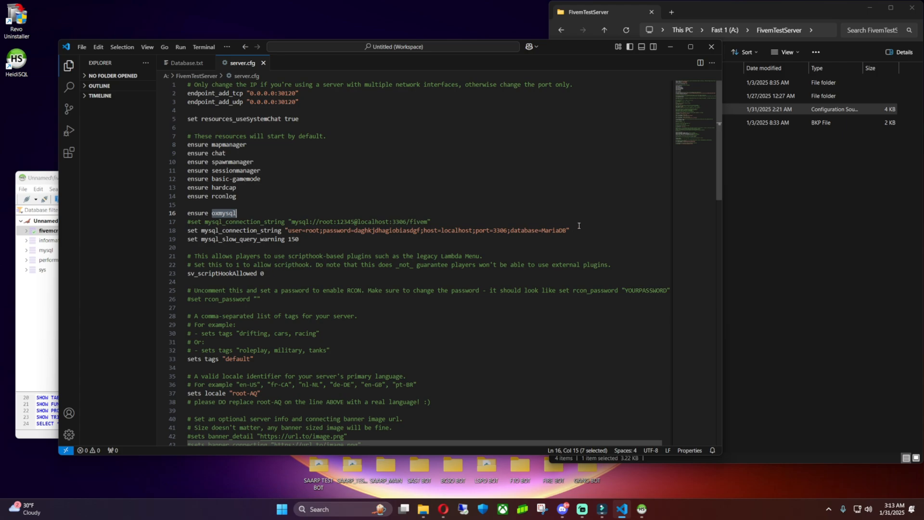
Paste the documentation's strings over lines 17–18 and comment out the URI string on line 17.
drag(579, 227, 182, 223)
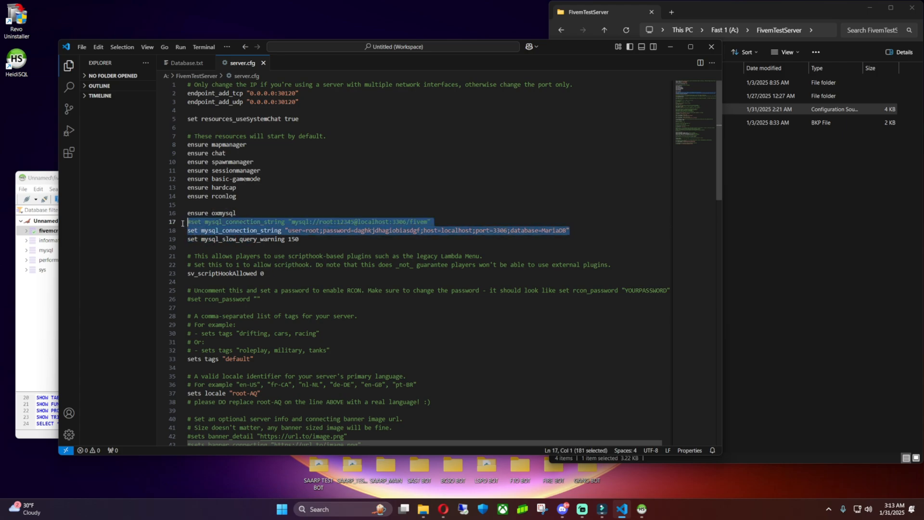
key(ctrl+v)
click(188, 223)
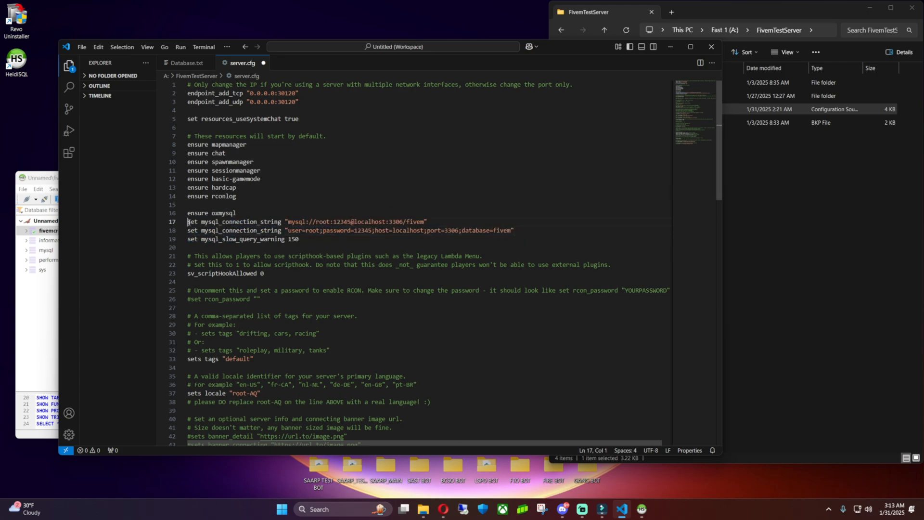
text(#)
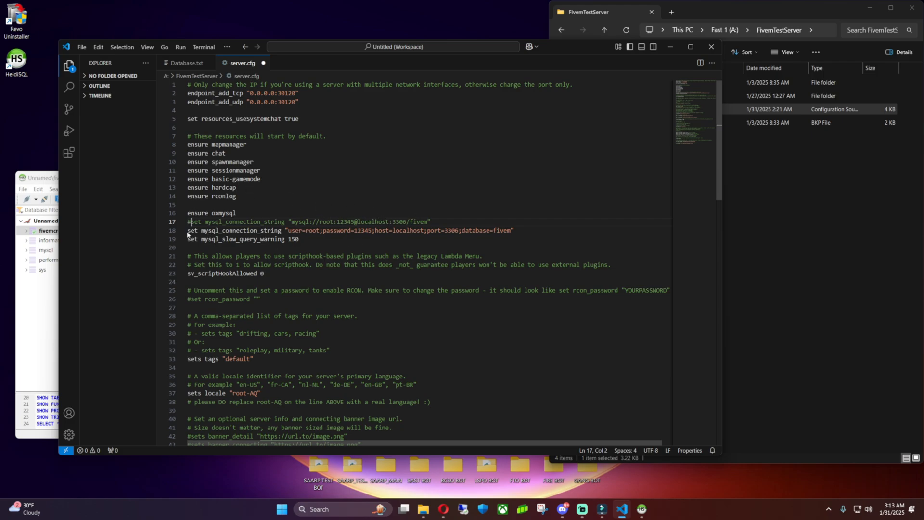
drag(188, 234, 530, 231)
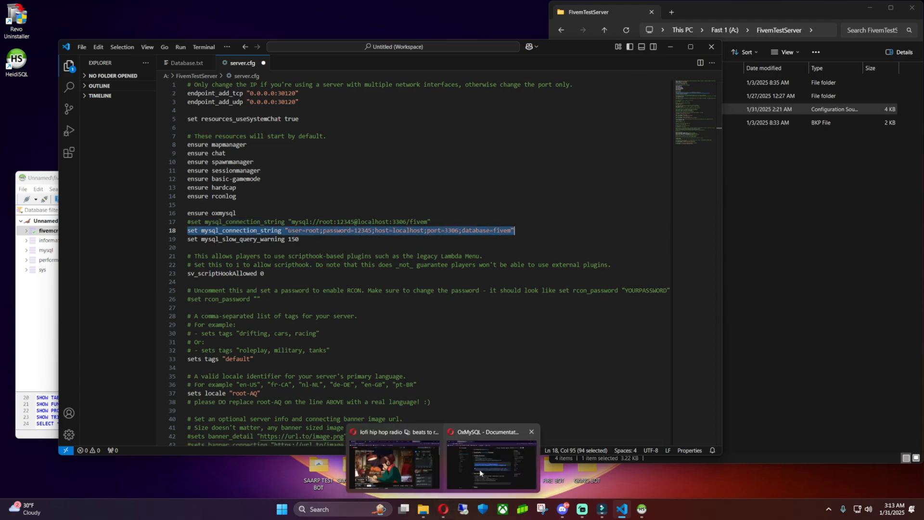
click(479, 470)
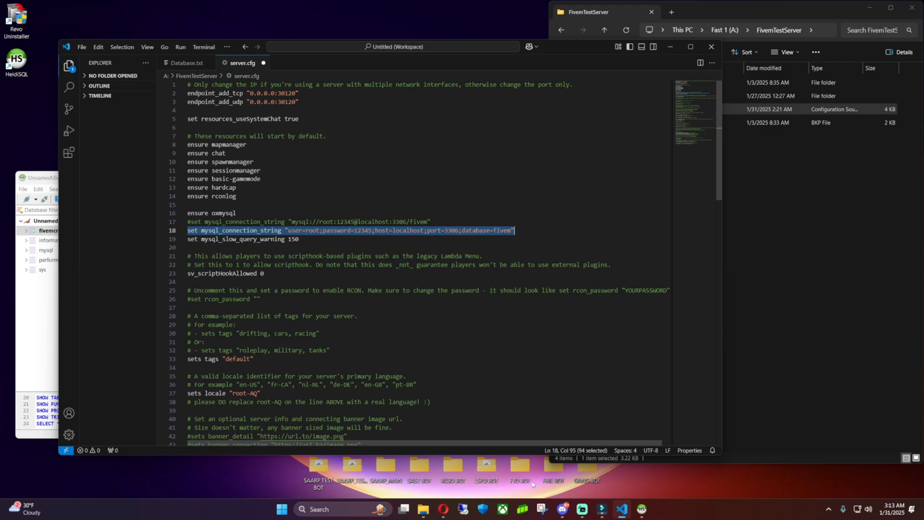
mouse_move(443, 509)
click(479, 469)
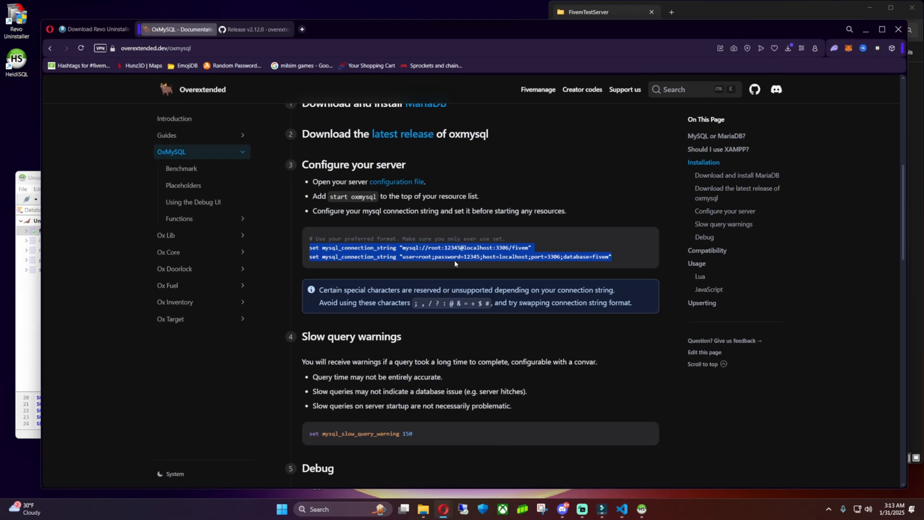
click(559, 383)
scroll(529, 357, down, 3)
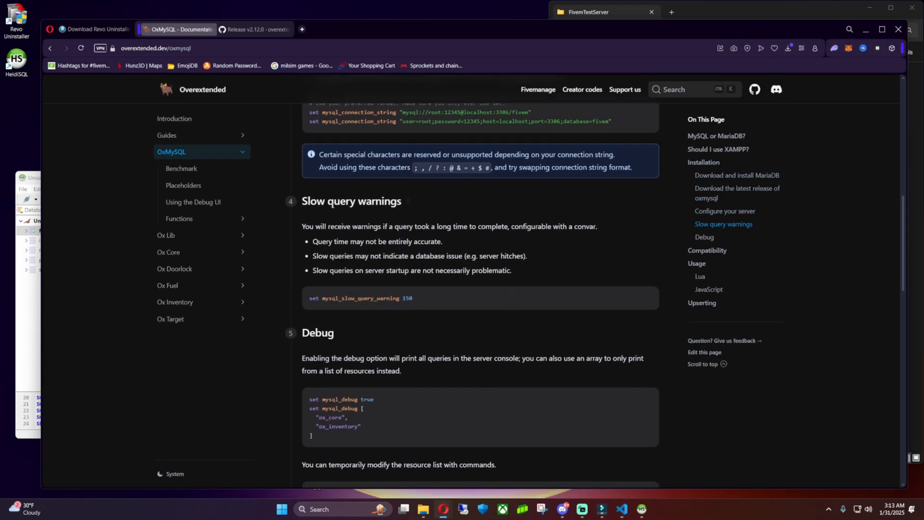
drag(310, 300, 420, 299)
scroll(452, 323, down, 4)
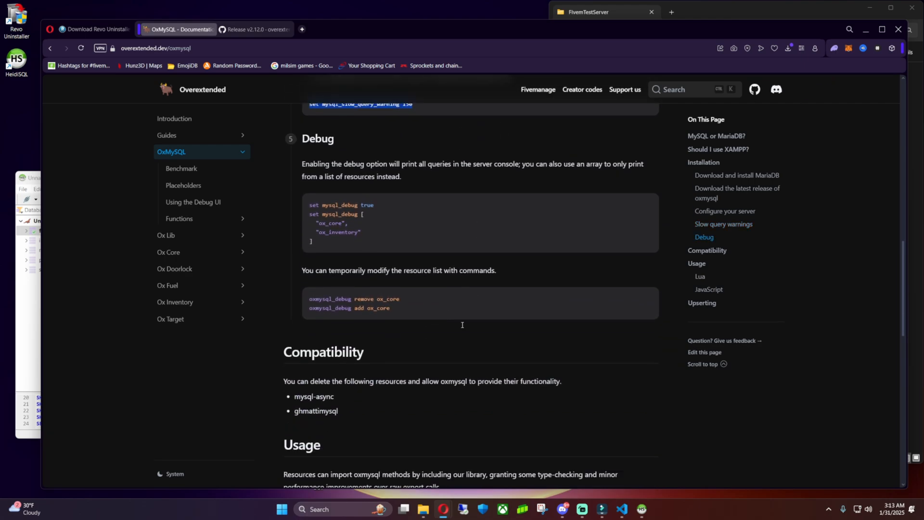
scroll(352, 373, up, 2)
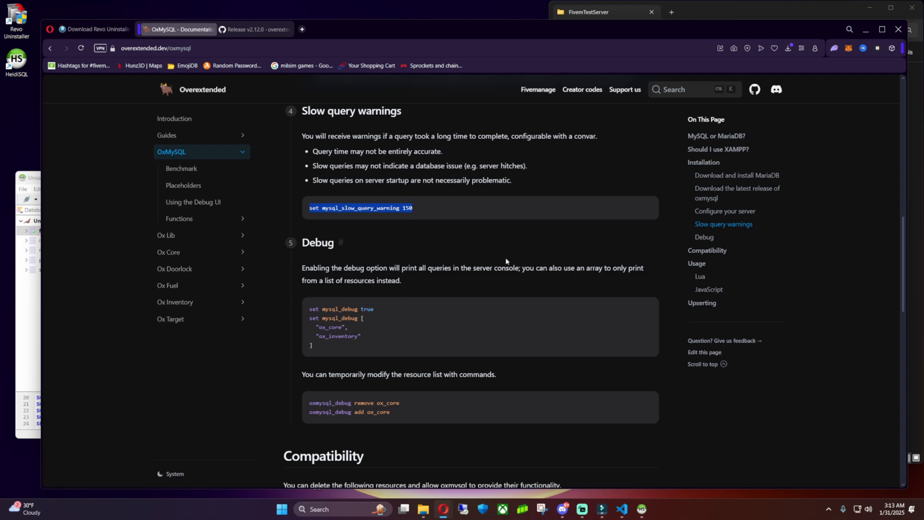
scroll(506, 261, down, 8)
scroll(450, 311, up, 9)
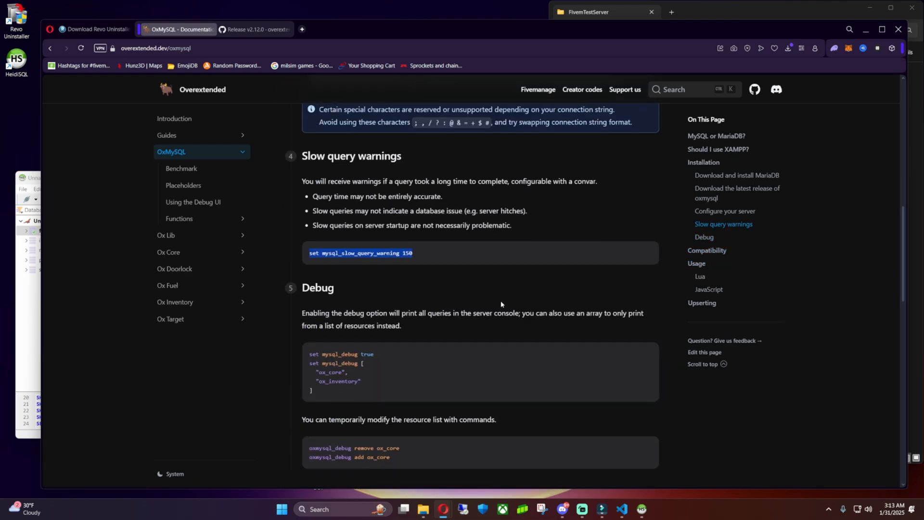
click(865, 29)
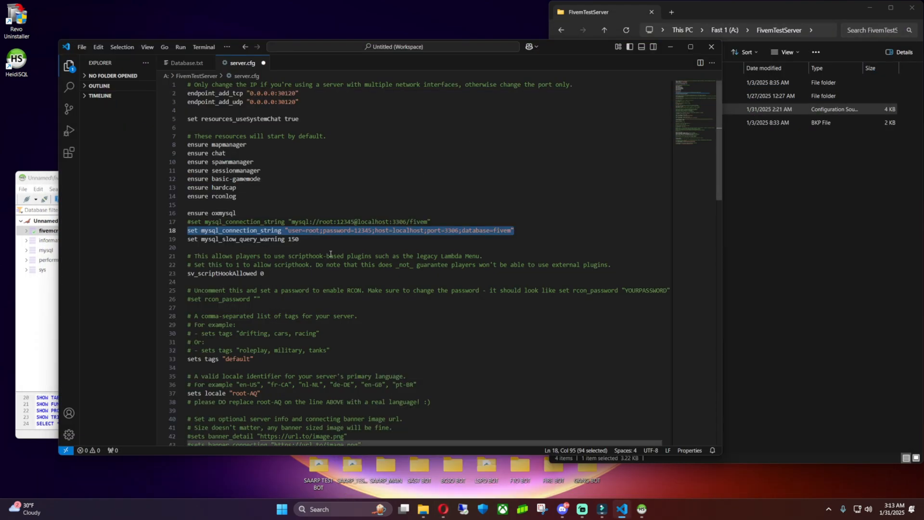
Save the edited server.cfg.
drag(315, 241, 188, 242)
click(312, 240)
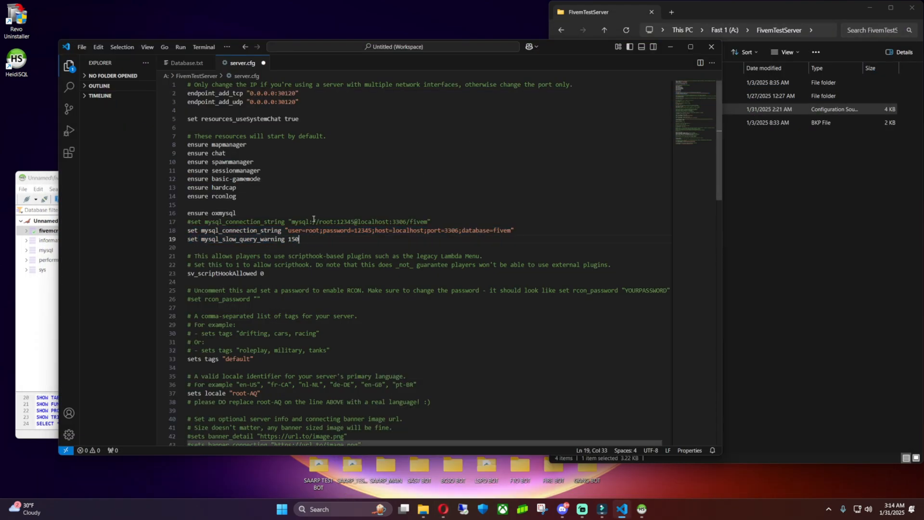
key(ctrl+s)
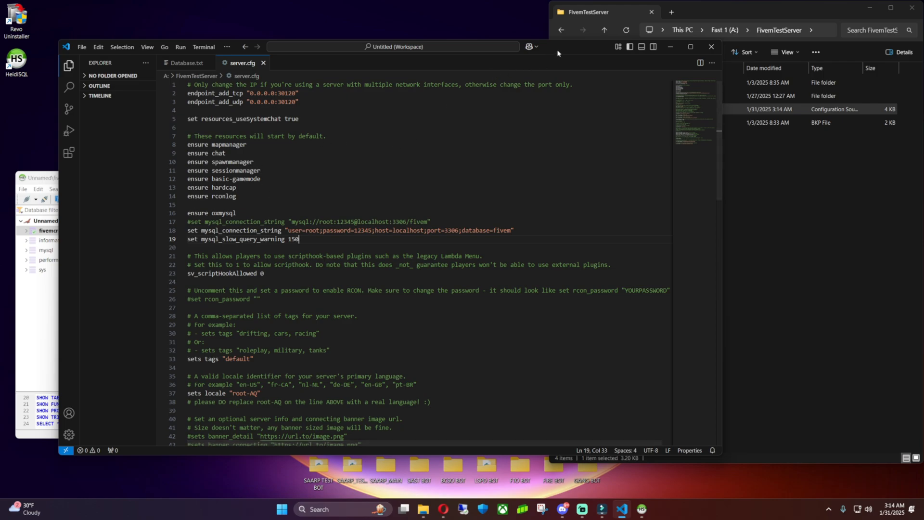
Split the editor so Database.txt shows on the left beside server.cfg on the right.
drag(558, 51, 668, 56)
right_click(356, 73)
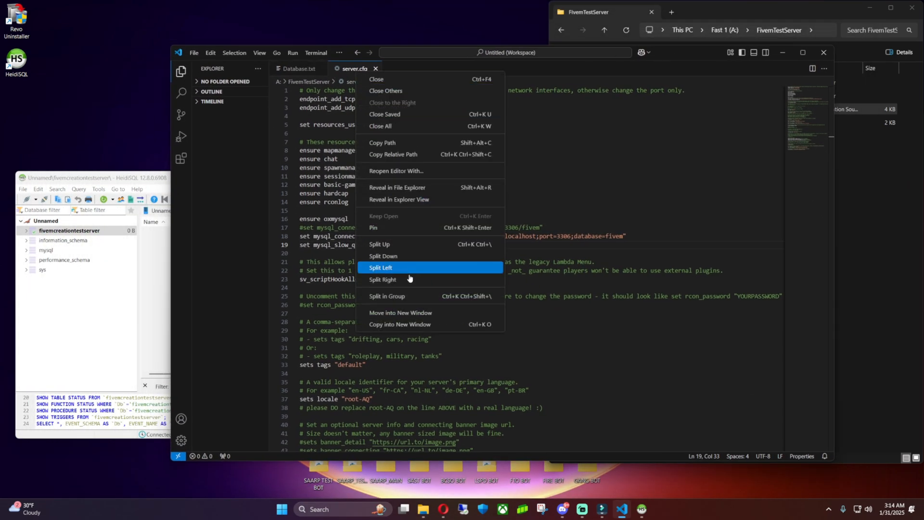
click(409, 279)
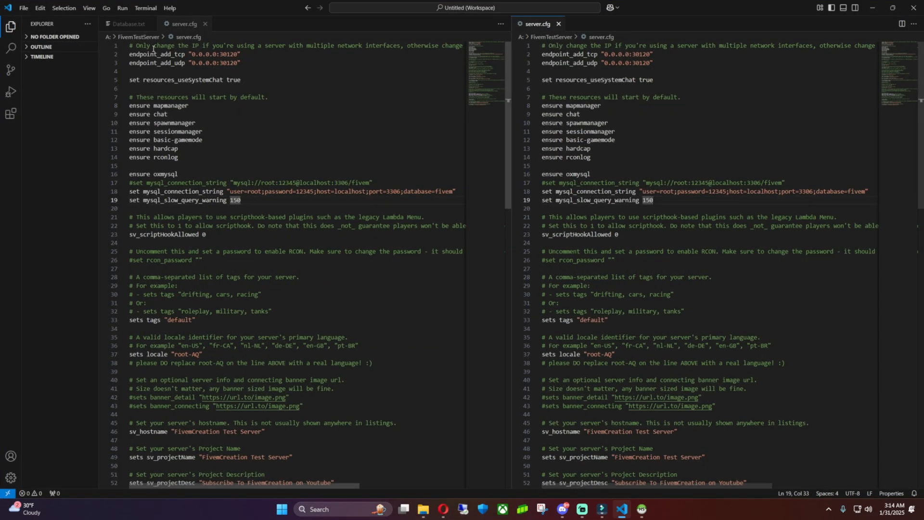
click(127, 24)
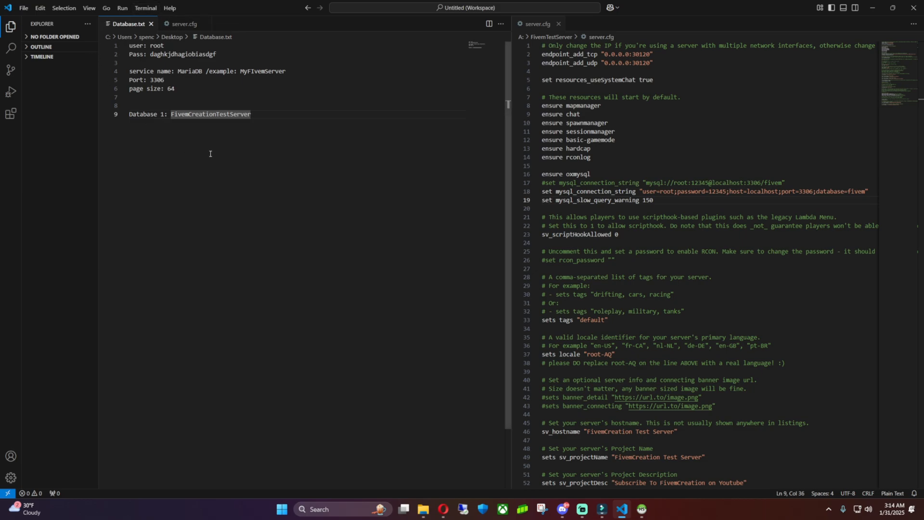
scroll(810, 261, down, 1)
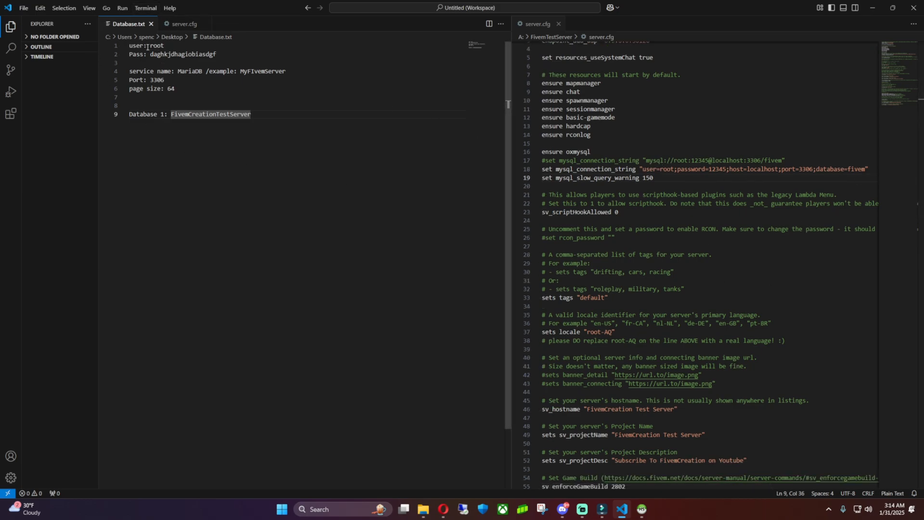
double_click(157, 45)
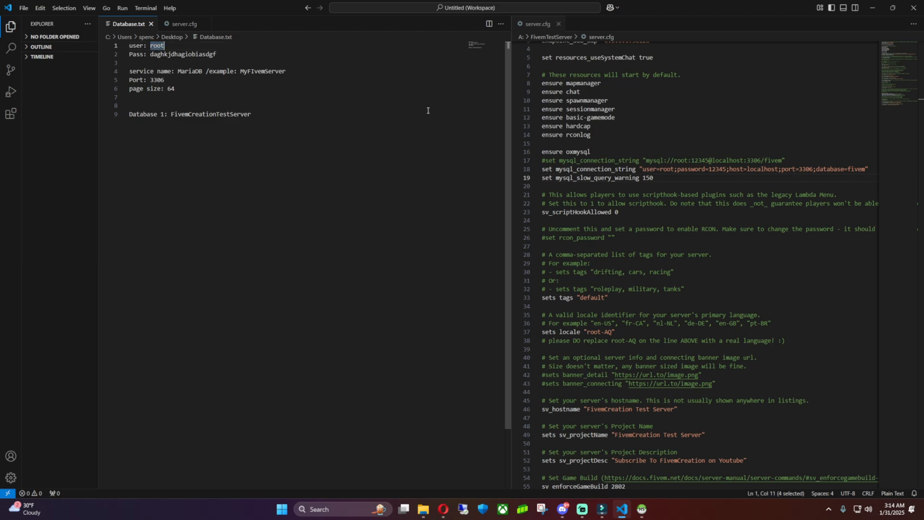
double_click(667, 169)
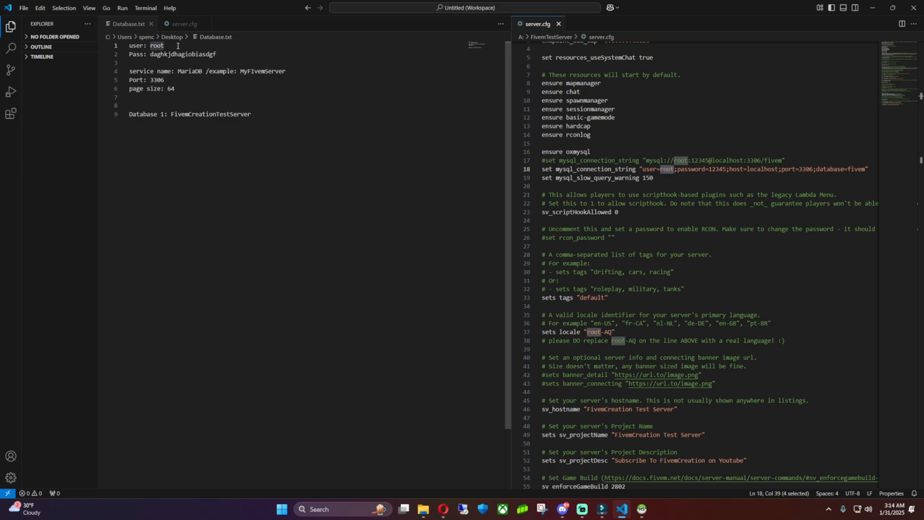
click(134, 53)
double_click(183, 54)
key(ctrl+c)
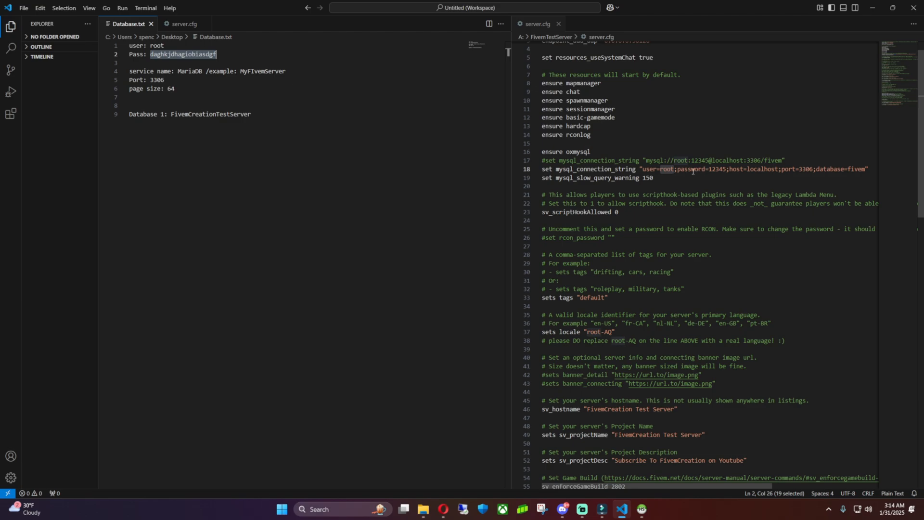
double_click(718, 169)
key(ctrl+v)
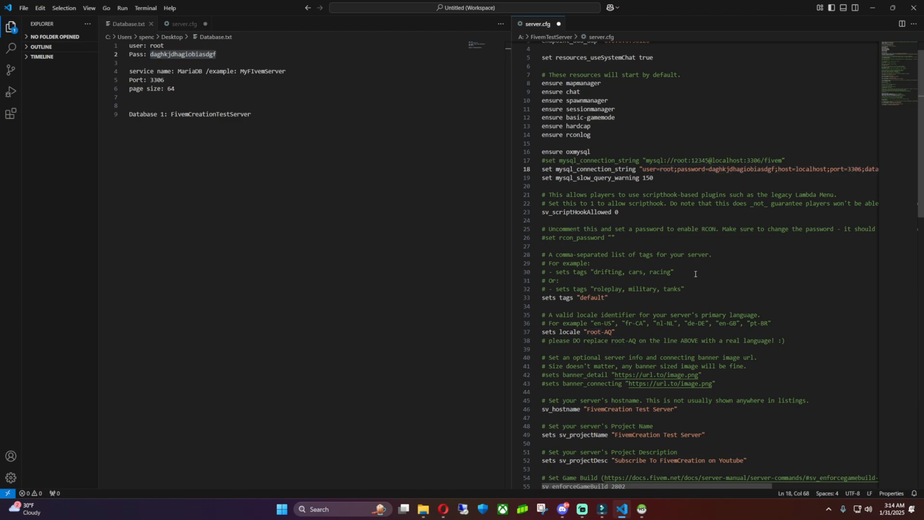
Confirm the connection string's port matches the noted 3306, then bring up HeidiSQL to check the database name.
drag(661, 485, 780, 480)
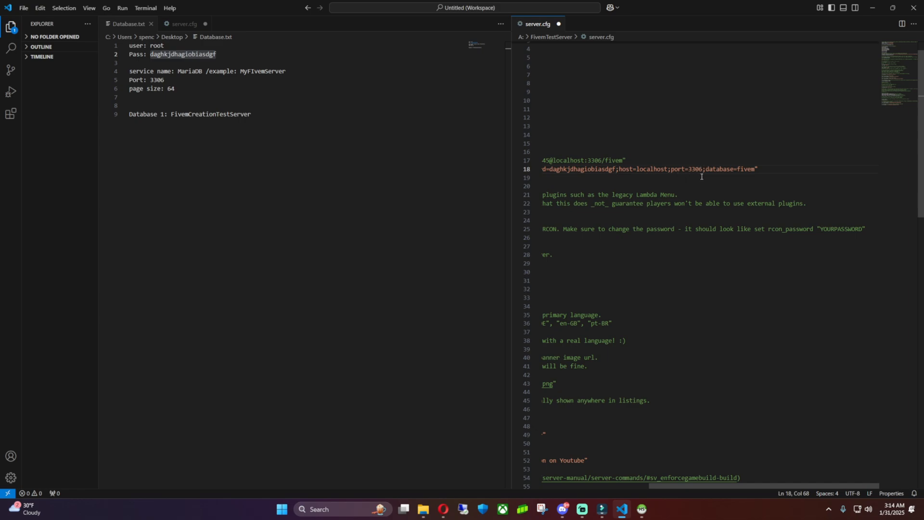
double_click(157, 80)
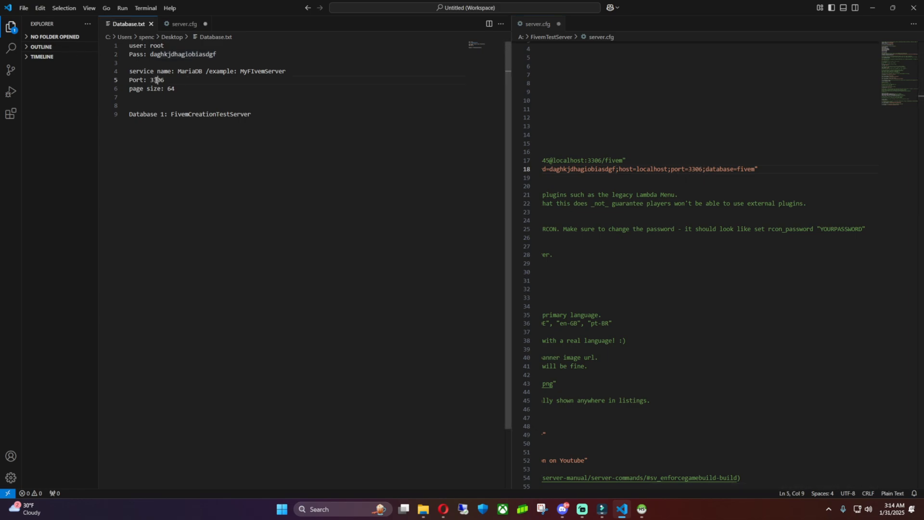
double_click(697, 169)
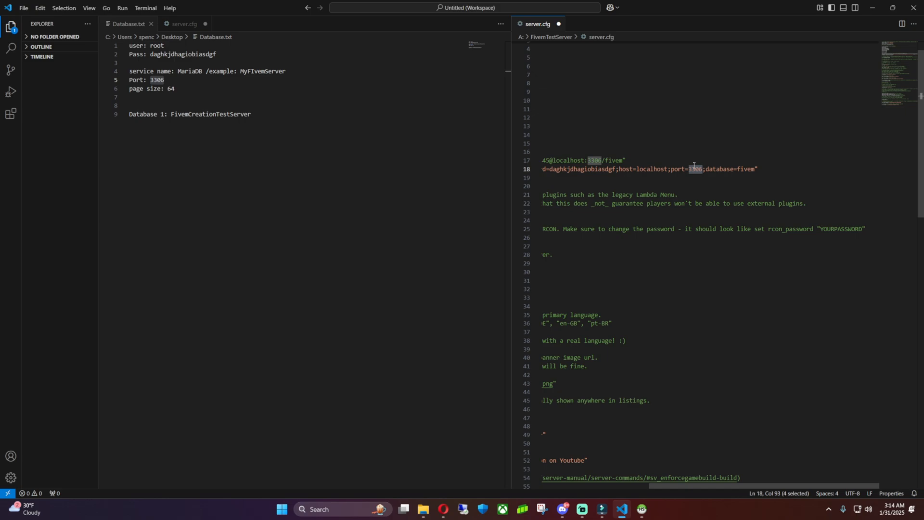
click(696, 169)
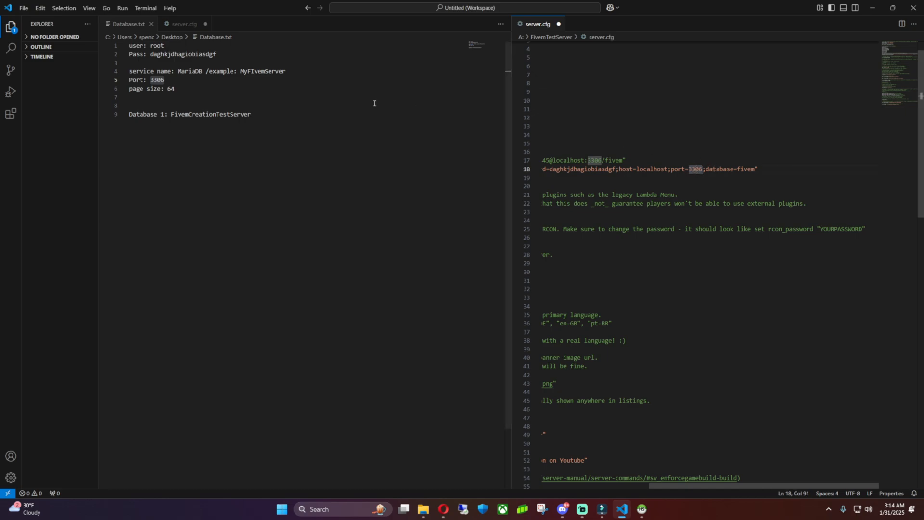
click(183, 78)
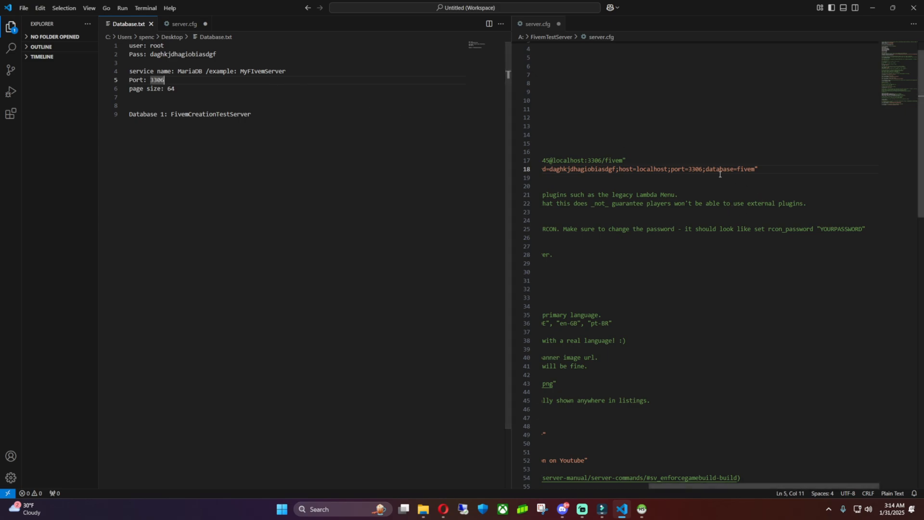
double_click(696, 170)
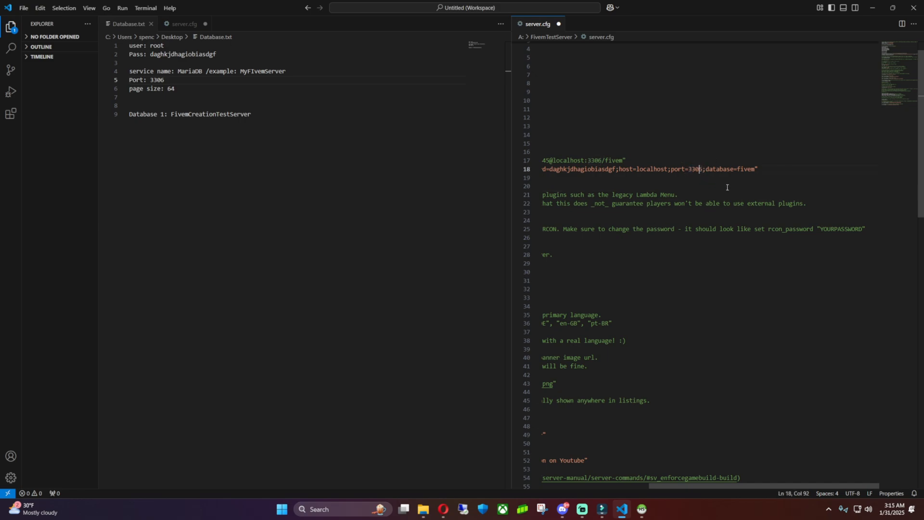
click(723, 169)
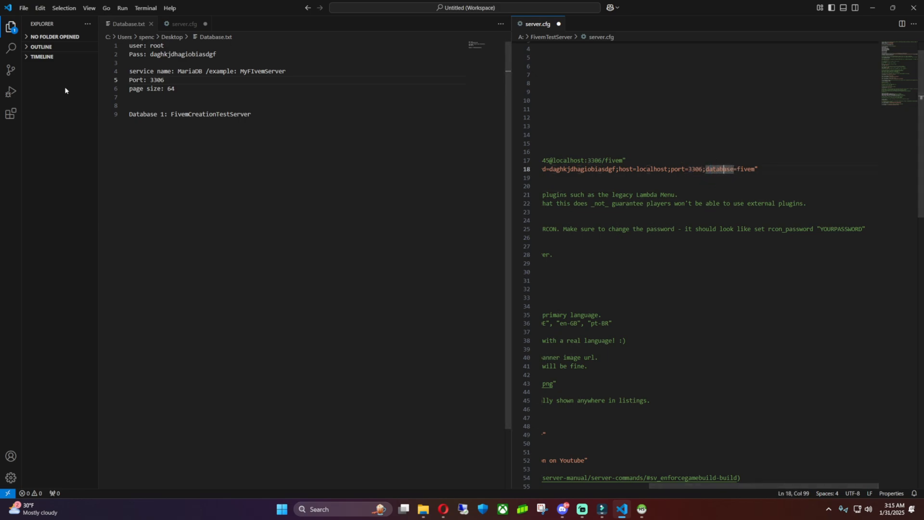
click(642, 509)
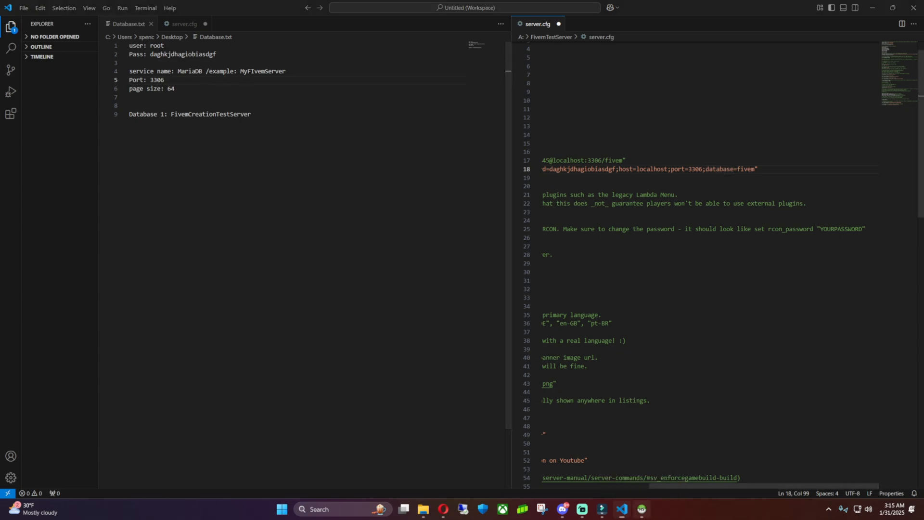
drag(203, 177, 402, 184)
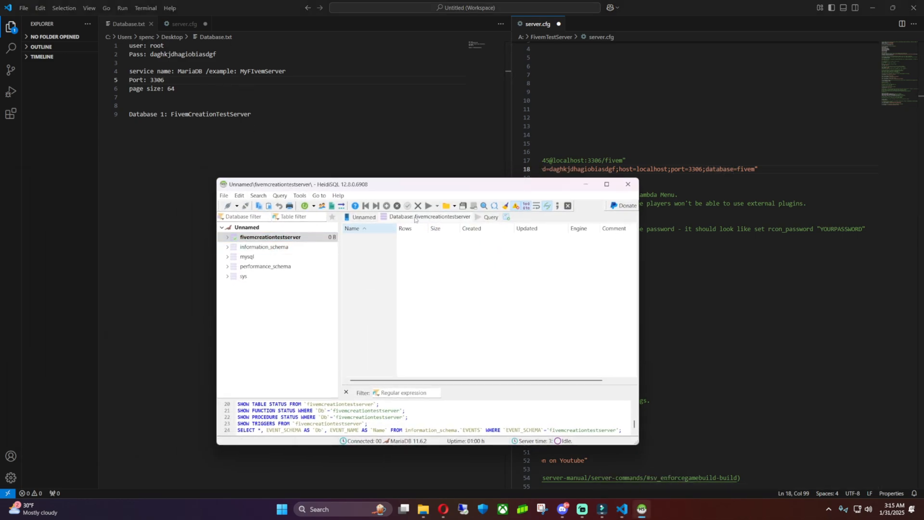
Change the database name in Database.txt to lowercase fivemcreationtestserver.
click(586, 186)
click(219, 114)
key(BackSpace)
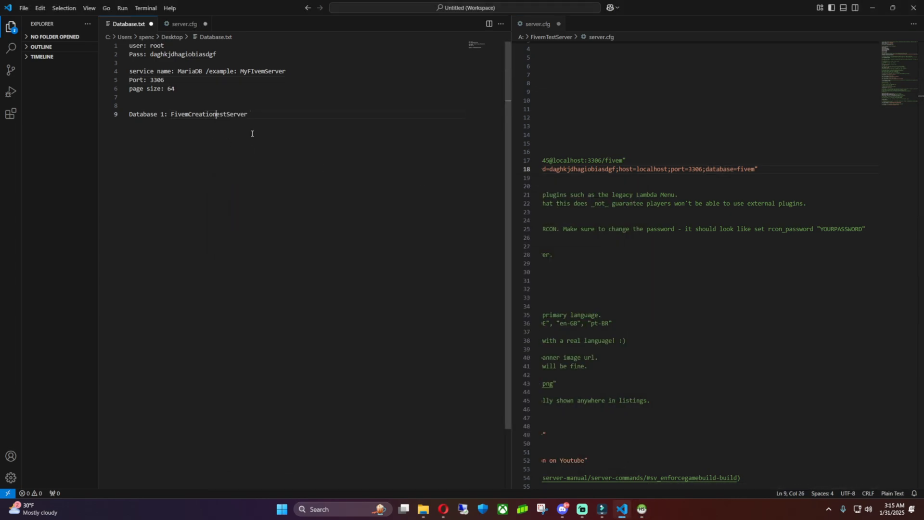
text(t)
key(BackSpace)
text(f)
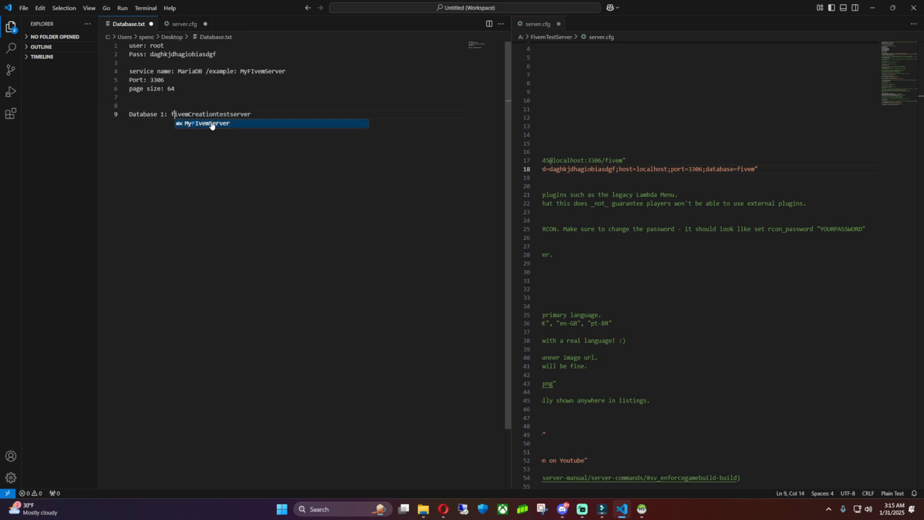
click(195, 114)
key(BackSpace)
text(c)
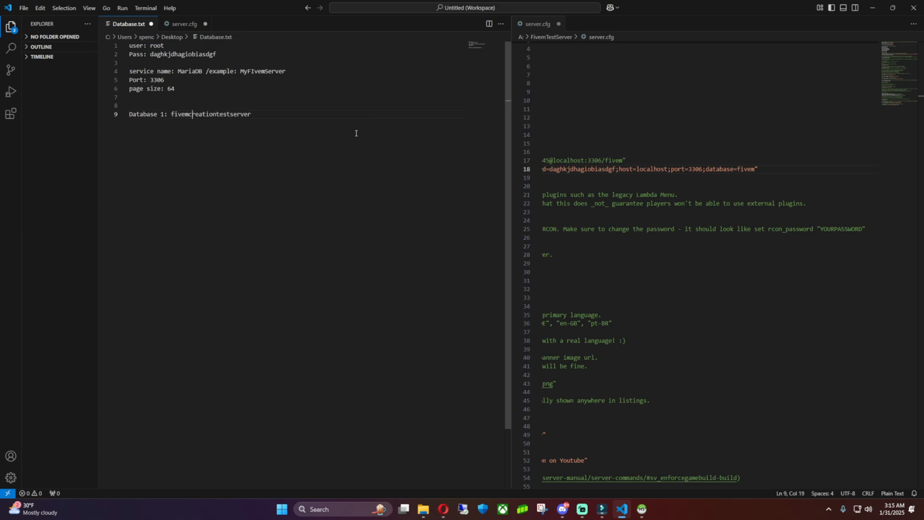
Replace database fivem in server.cfg's connection string with fivemcreationtestserver and save.
double_click(198, 114)
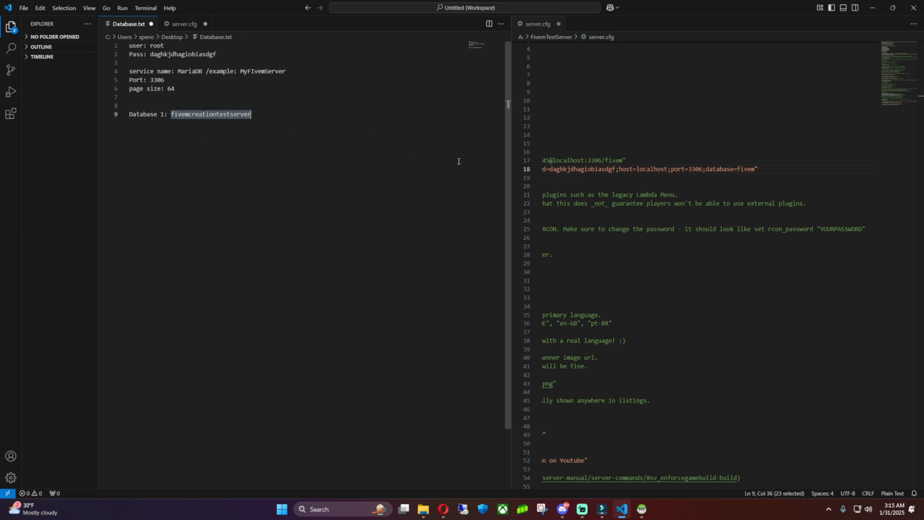
double_click(748, 169)
text(fivemcreationtestserver)
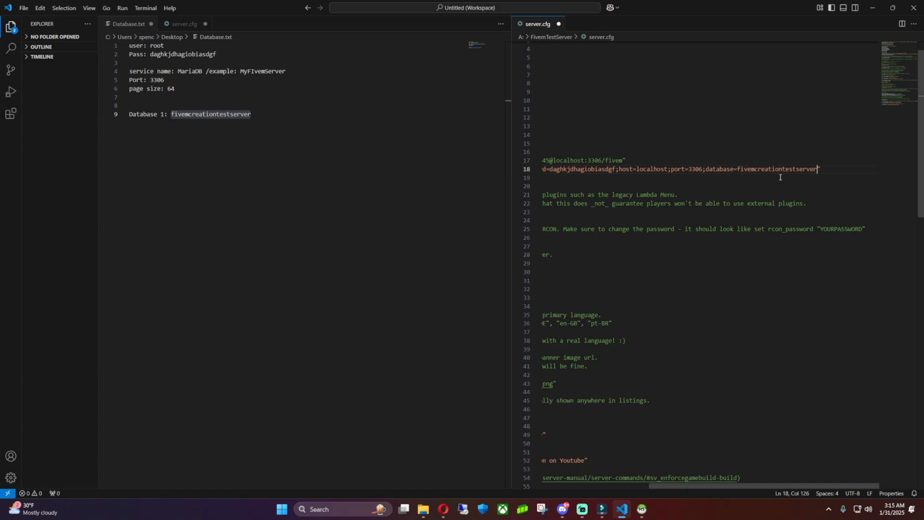
key(ctrl+s)
drag(696, 486, 586, 474)
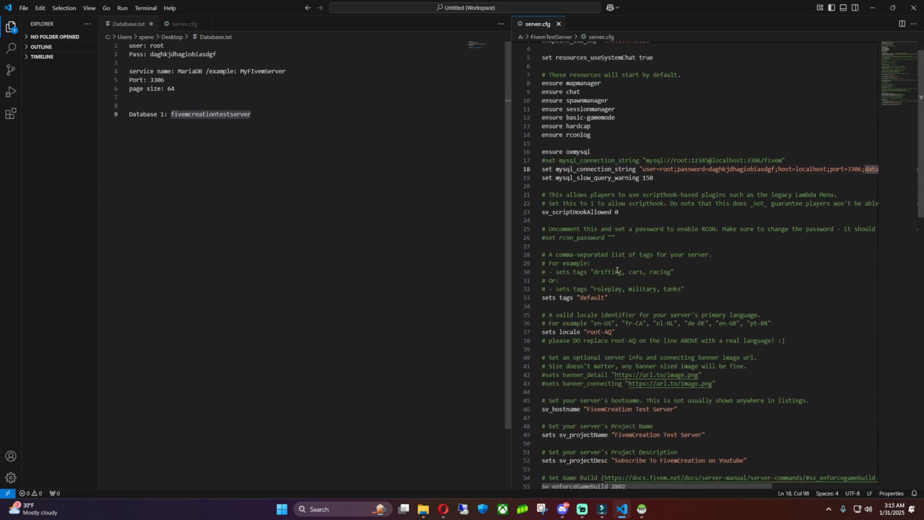
Open the desktop server folder full screen and launch FXServer from it.
click(872, 9)
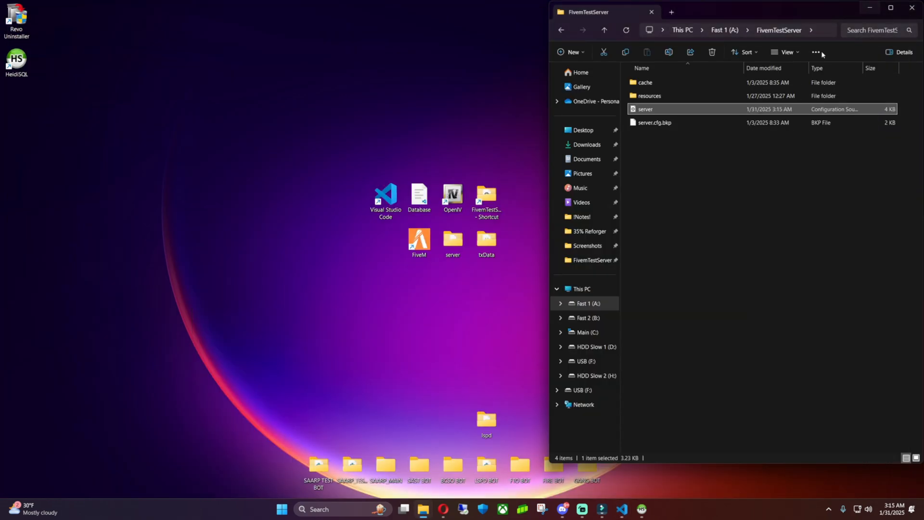
click(718, 284)
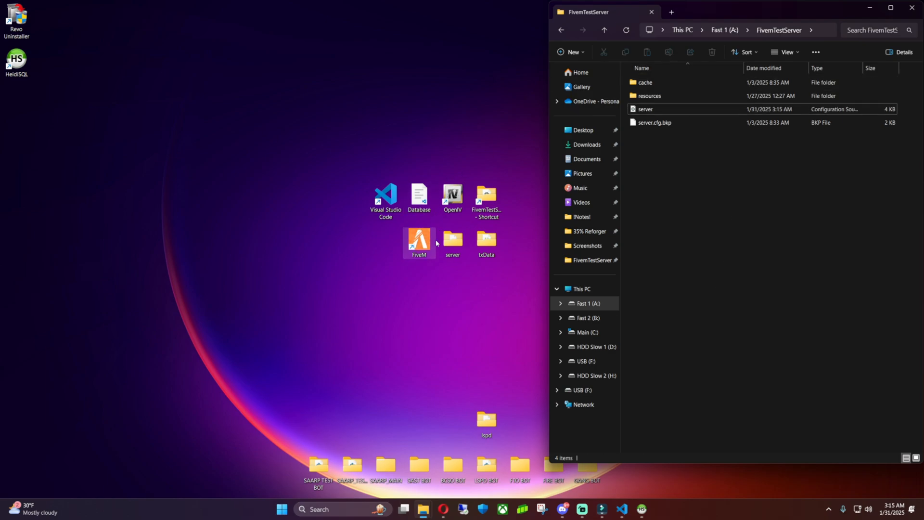
double_click(452, 239)
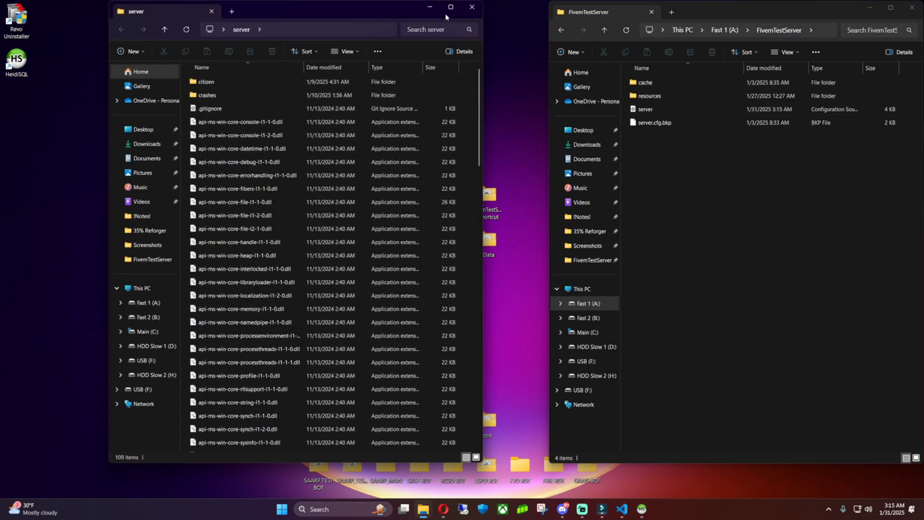
click(446, 11)
scroll(386, 220, down, 15)
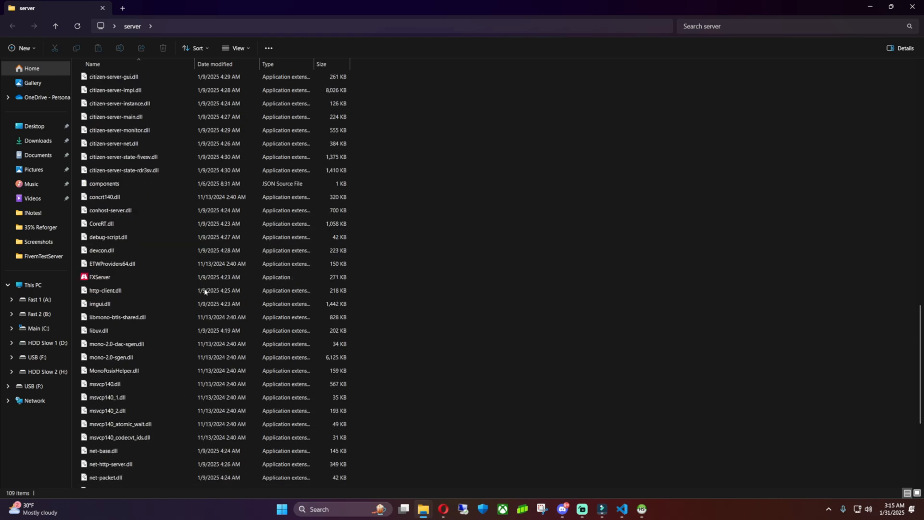
double_click(115, 274)
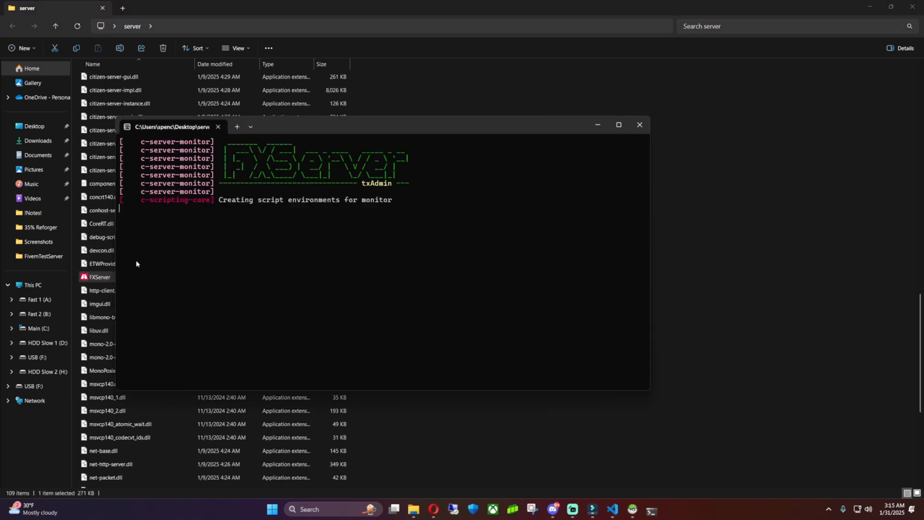
Maximize the FXServer console and watch for oxmysql's MariaDB connection-established message.
drag(435, 125, 555, 117)
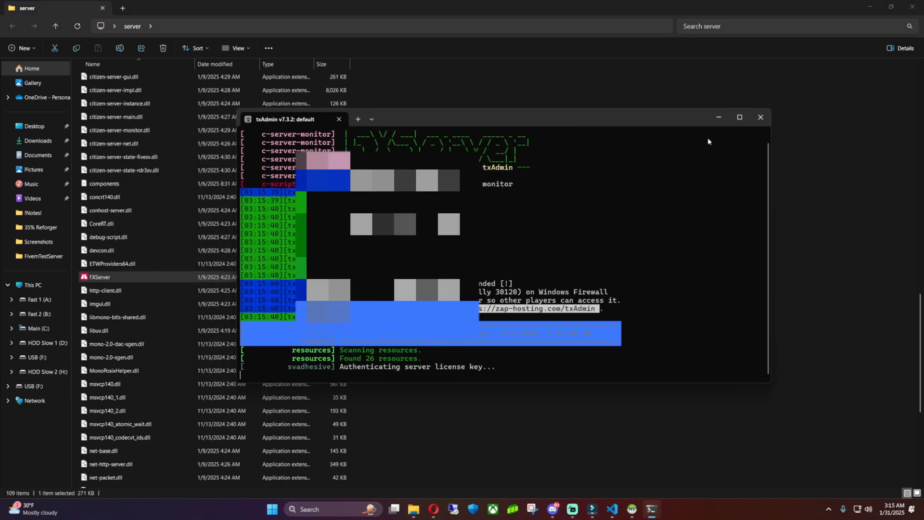
click(740, 118)
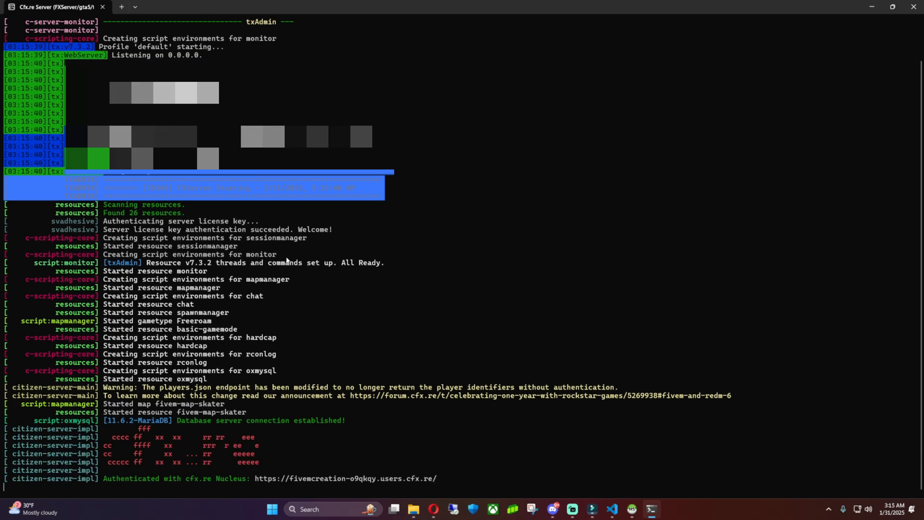